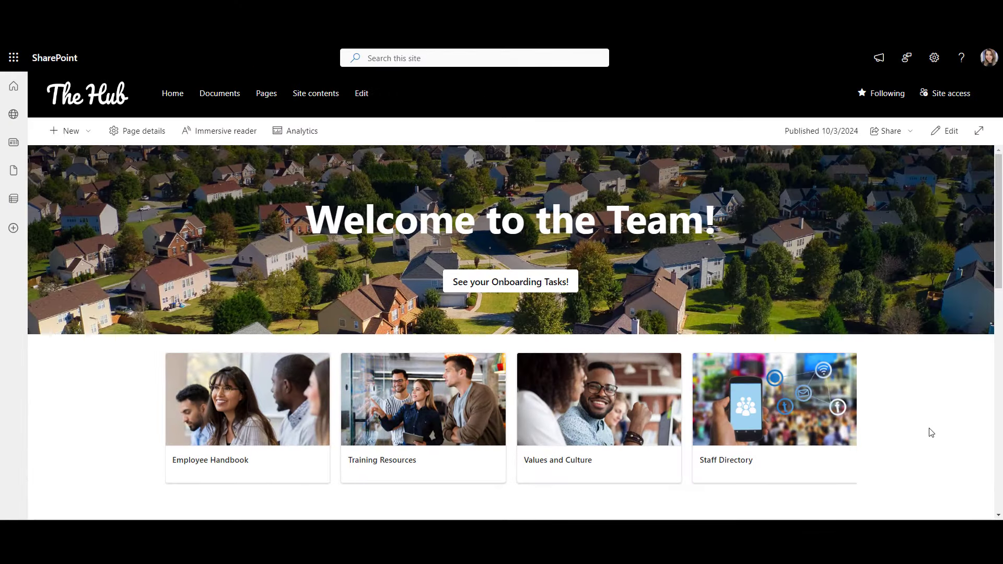
Step: Sign in with the Microsoft account e-mail and password and stay signed in to reach the Employee Hub home page
scroll(931, 432, down, 6)
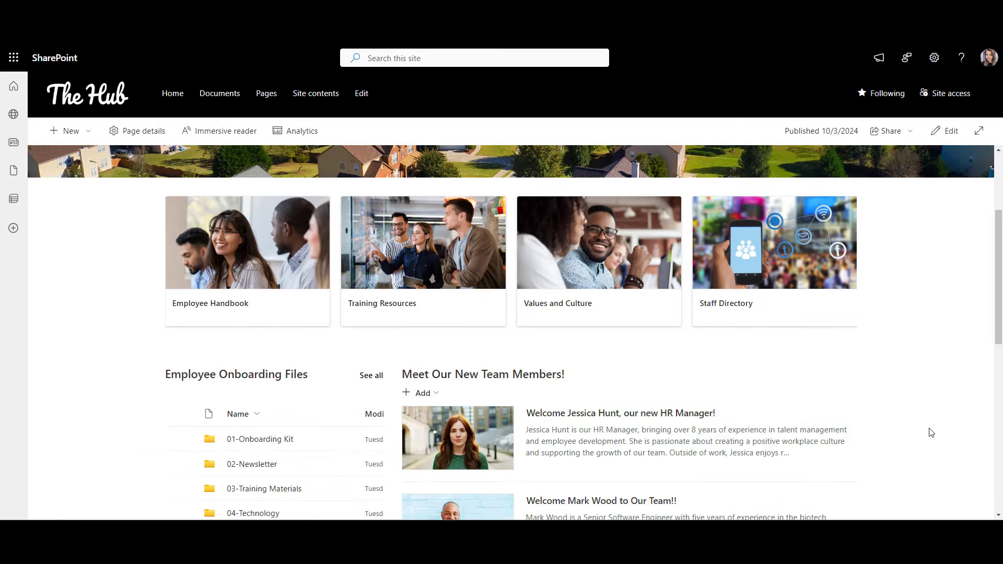
scroll(930, 432, down, 5)
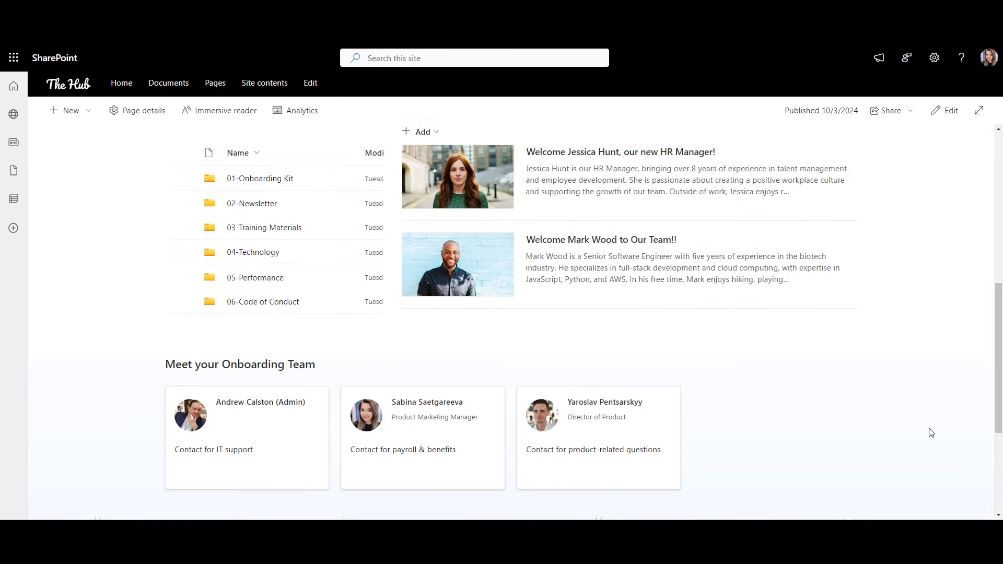
scroll(931, 432, down, 1)
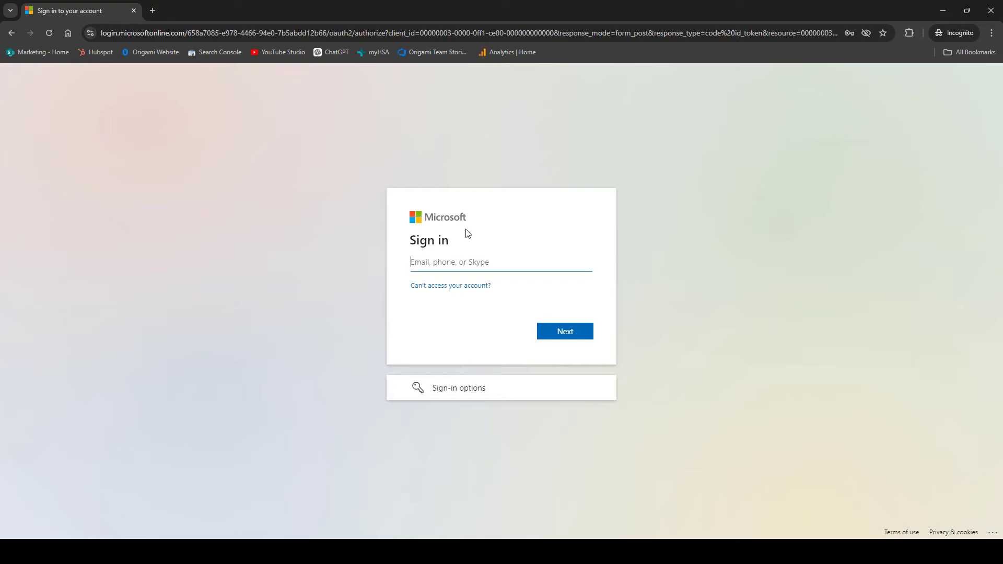
key(ctrl+v)
click(585, 334)
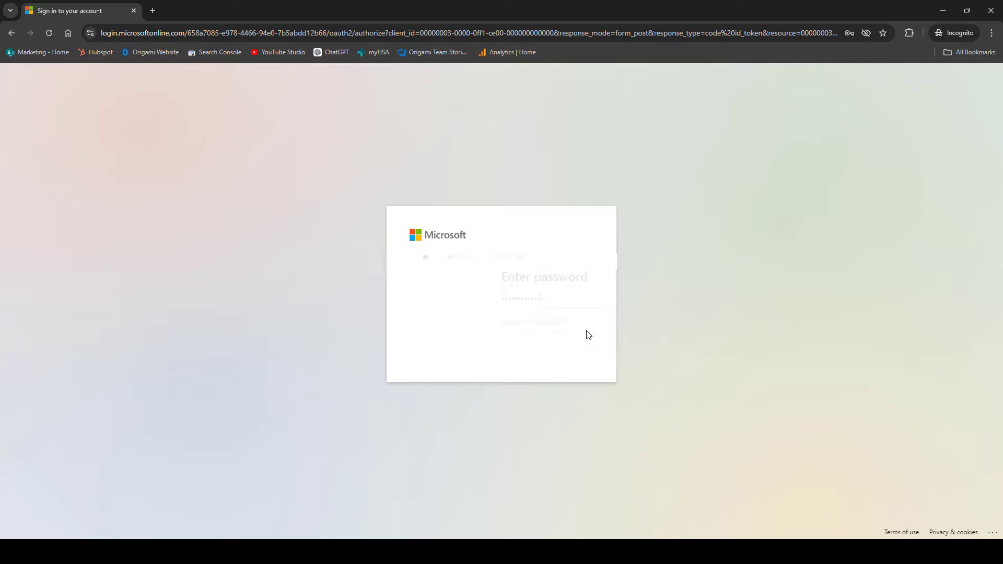
key(ctrl+v)
click(574, 349)
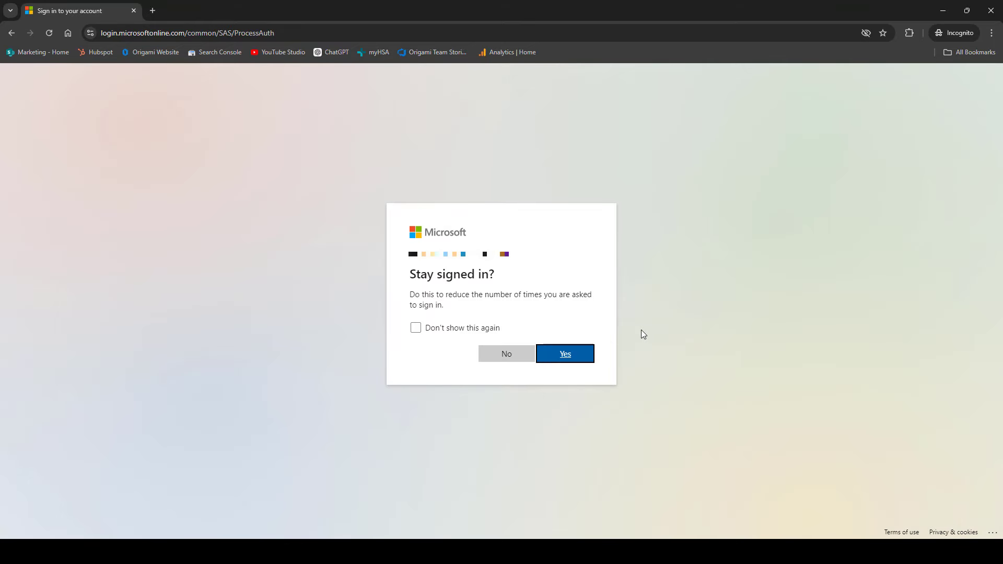
click(577, 359)
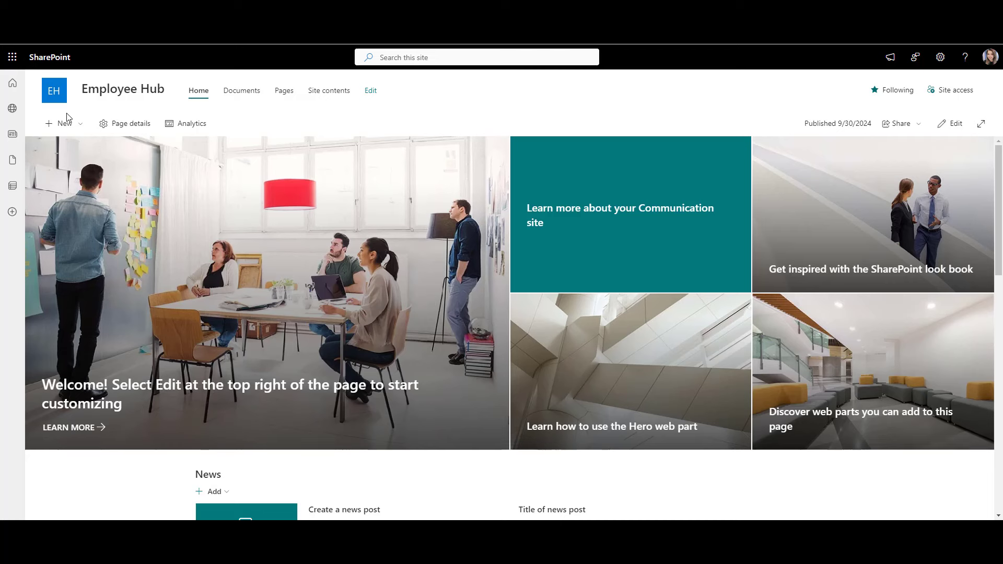
Step: Create a new site page from the Blank template
click(64, 123)
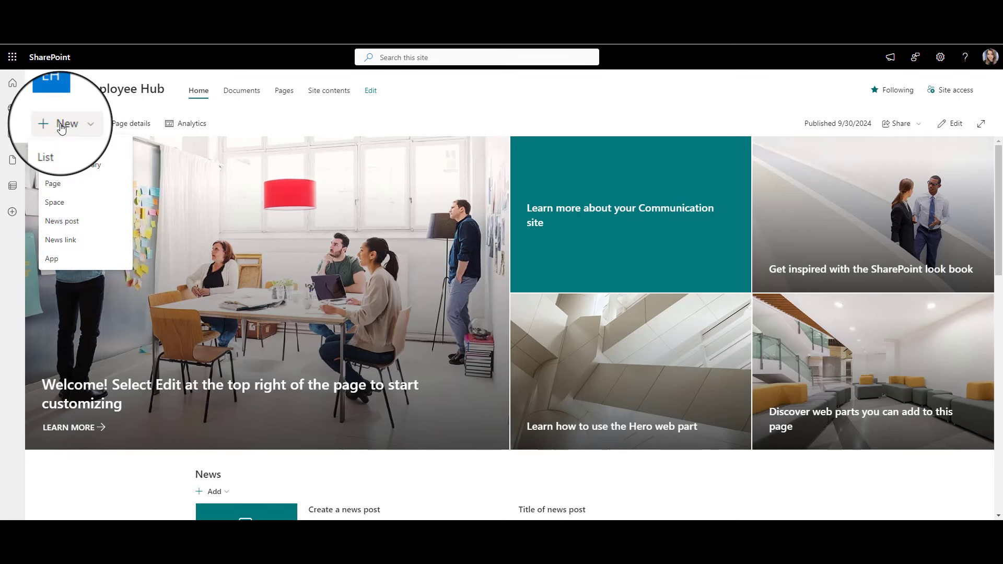
click(77, 188)
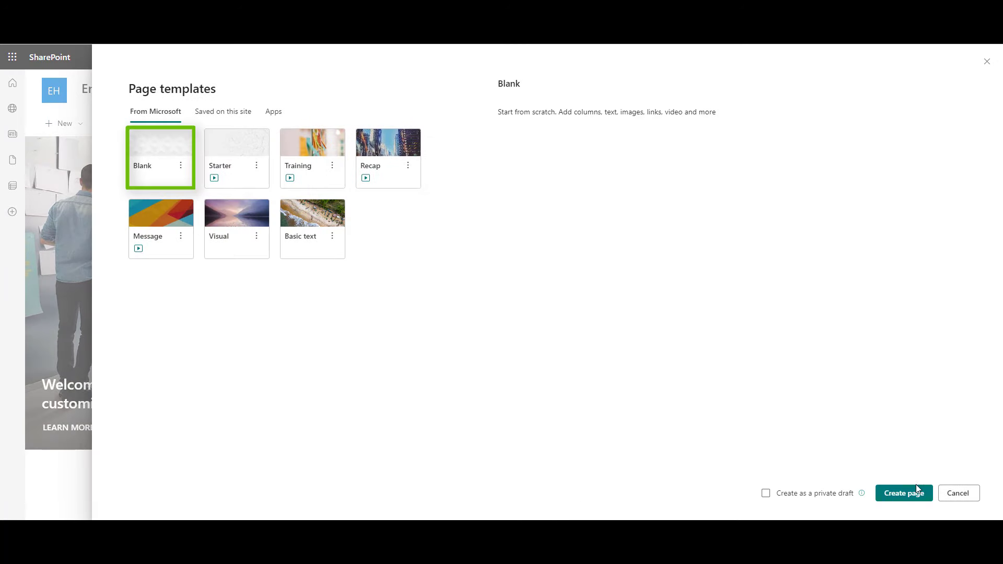
click(913, 494)
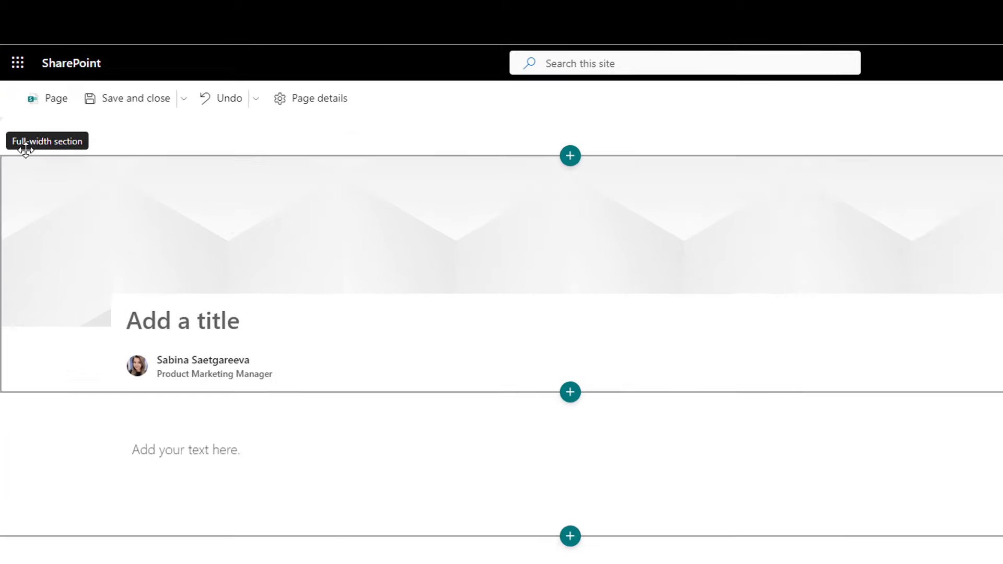
Step: Set the page title to 'New Employee Onboarding' in the page details
click(58, 104)
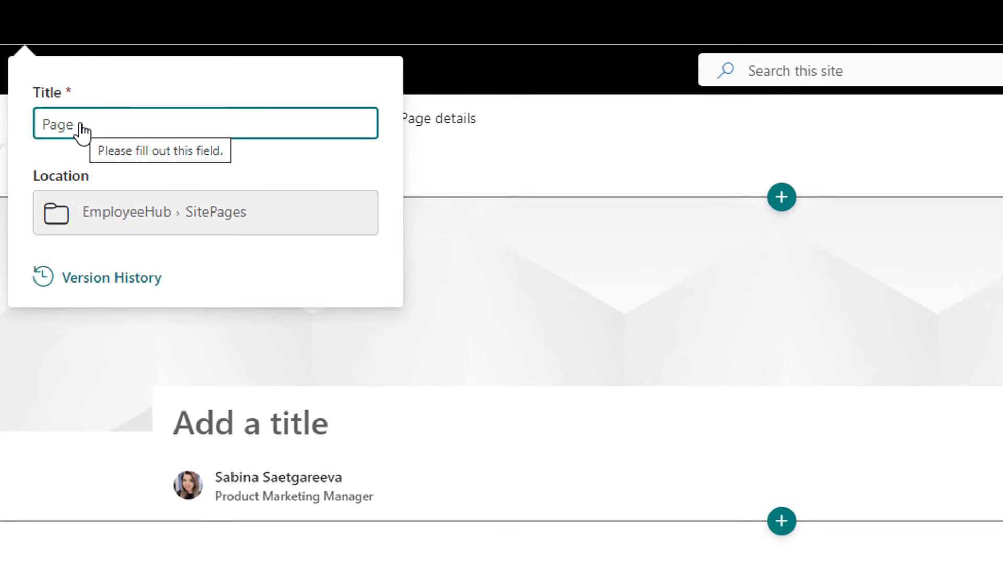
text(New Employee Onboarding)
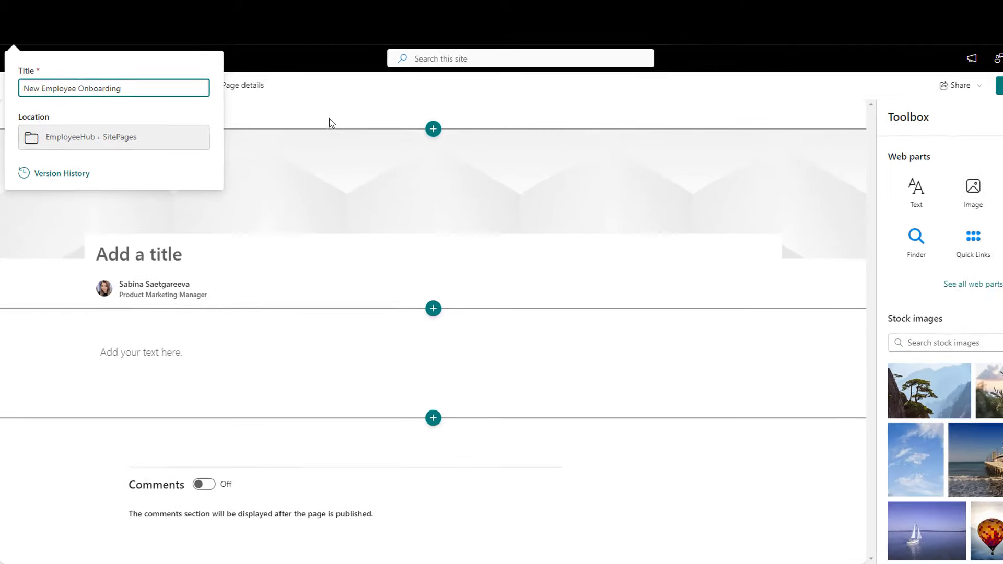
click(329, 123)
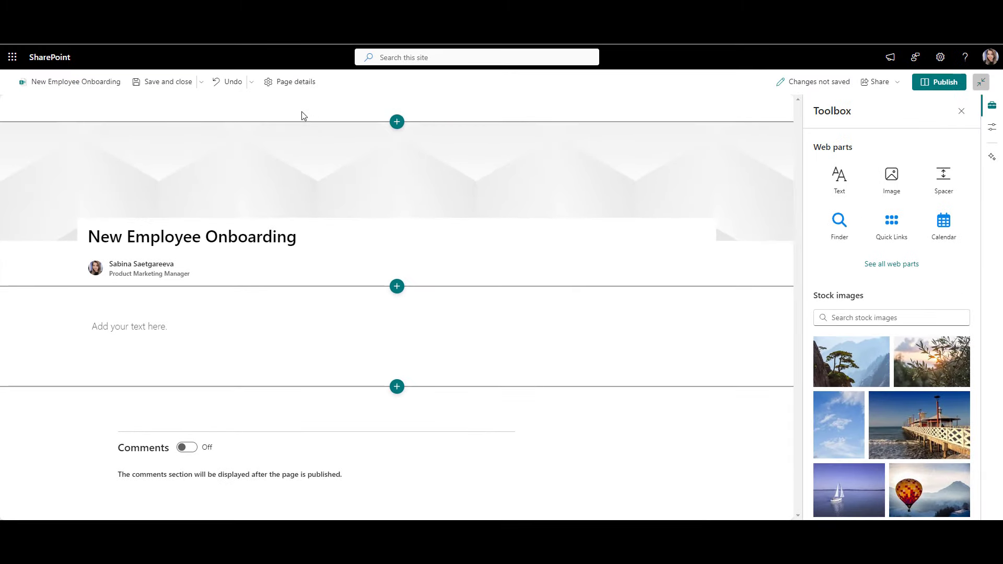
scroll(474, 99, down, 5)
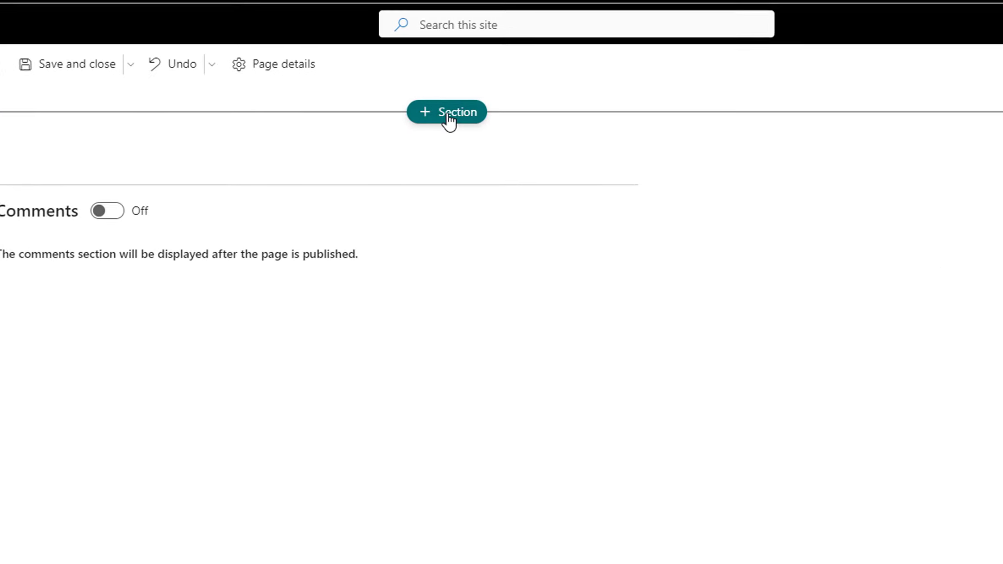
Step: Add a one-column section with the aerial house photo background and a gradient overlay at about 48 opacity
click(449, 119)
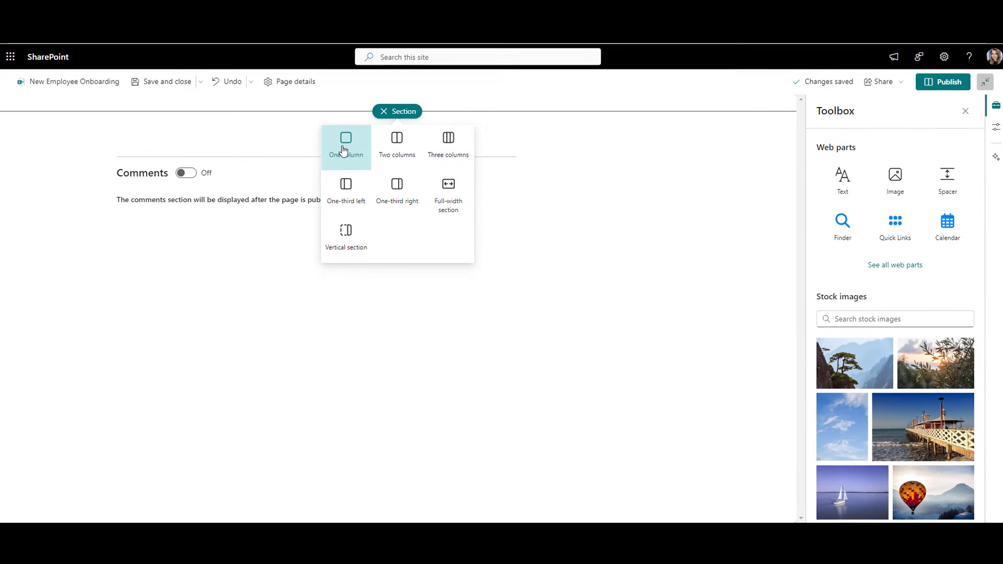
click(343, 150)
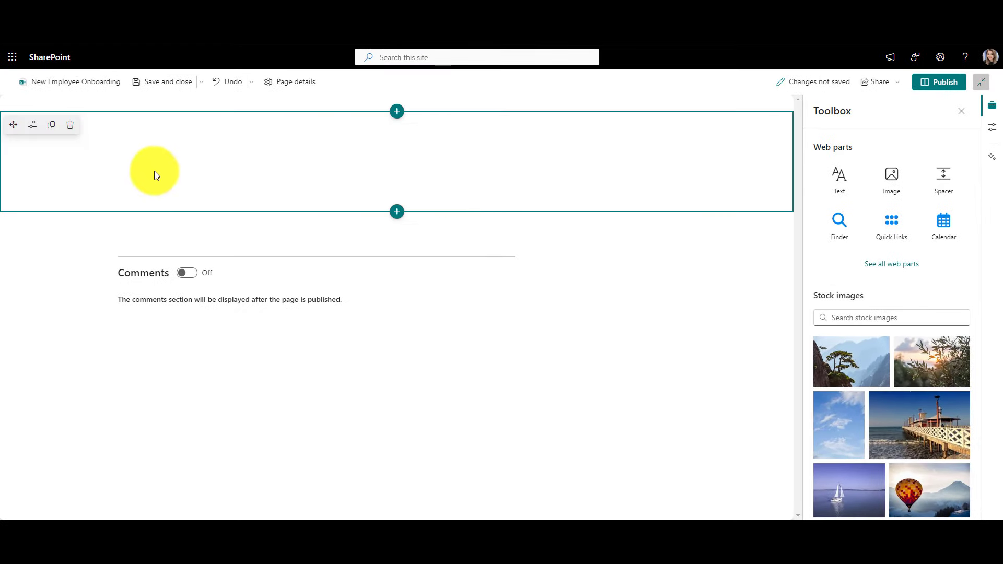
click(32, 125)
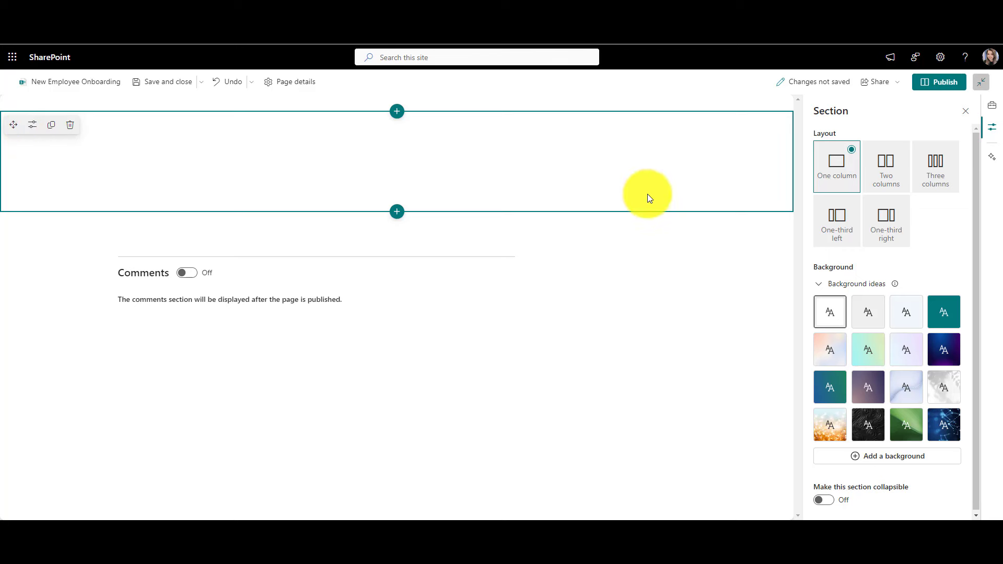
click(855, 461)
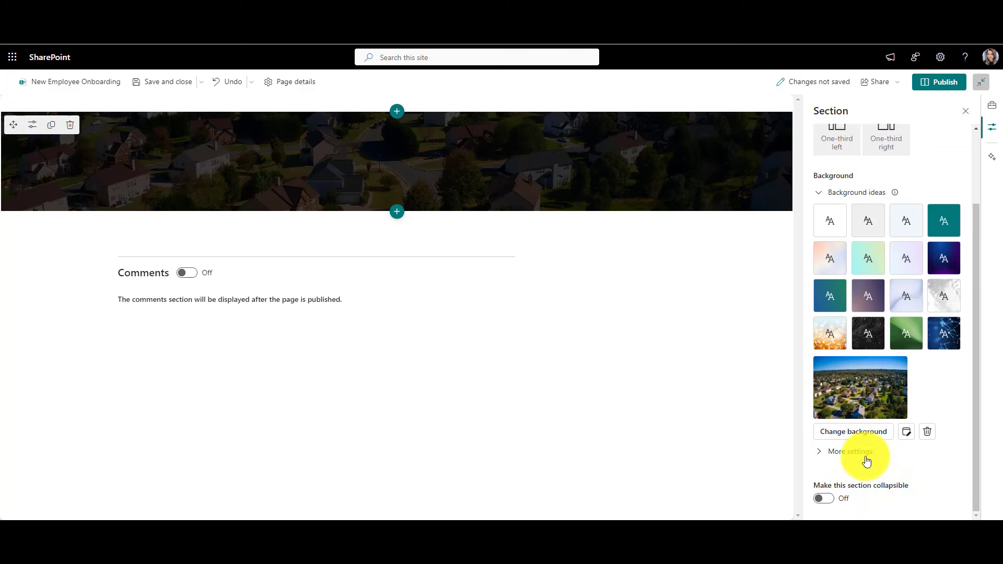
click(866, 460)
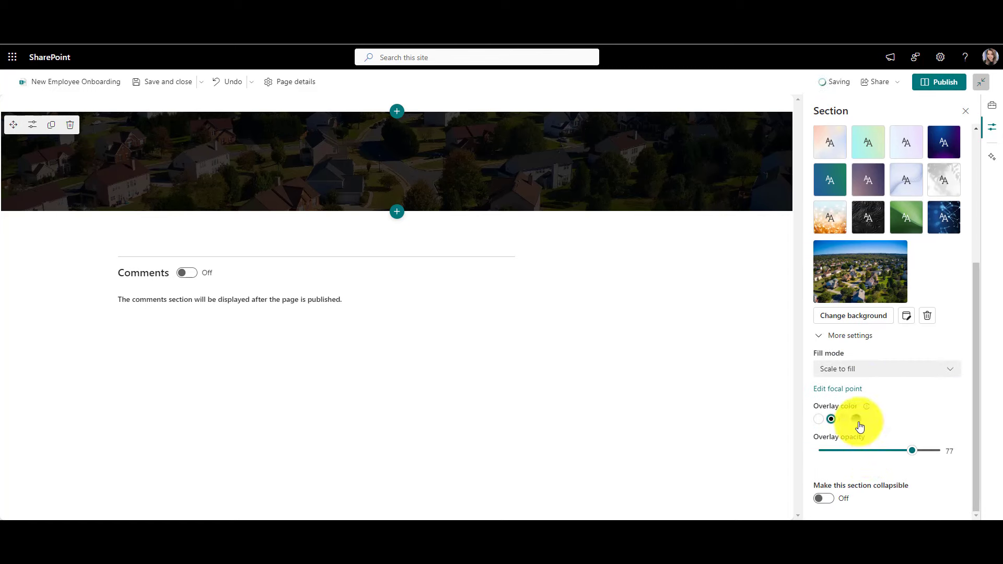
click(855, 419)
drag(917, 490, 877, 491)
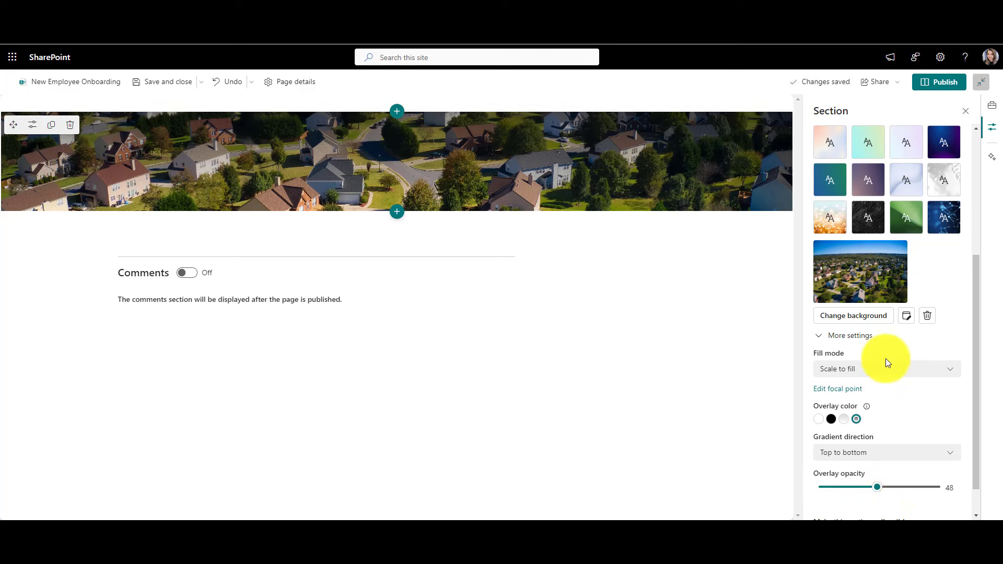
Step: Move the background photo's focal point slightly upward and save it
click(830, 388)
drag(399, 296, 399, 276)
click(49, 83)
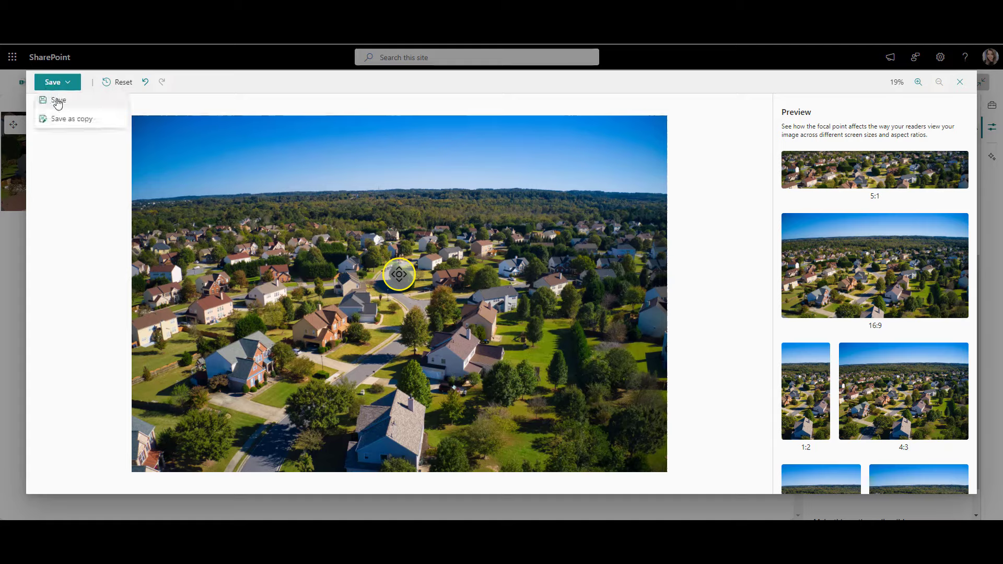
click(58, 99)
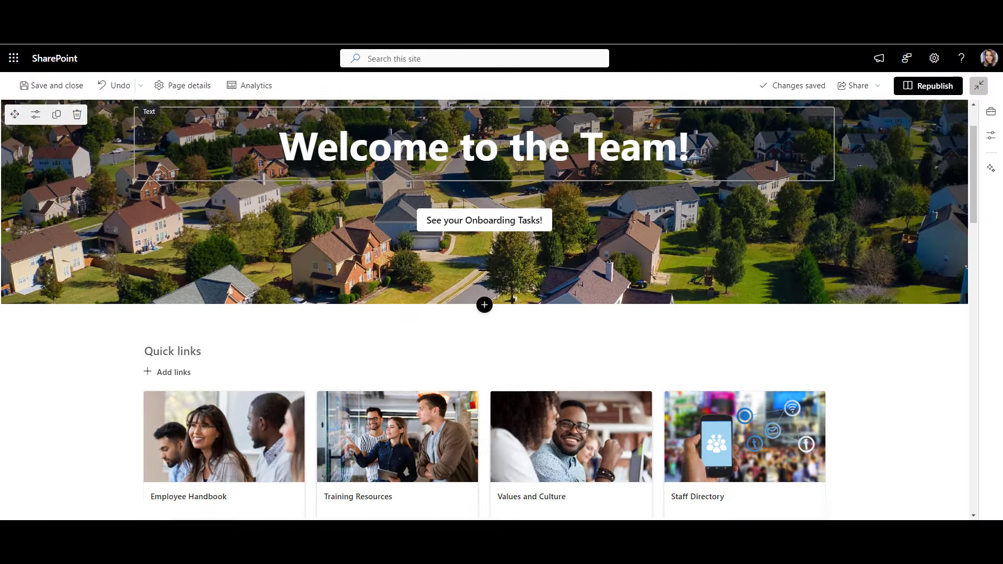
scroll(631, 216, down, 3)
scroll(631, 216, down, 6)
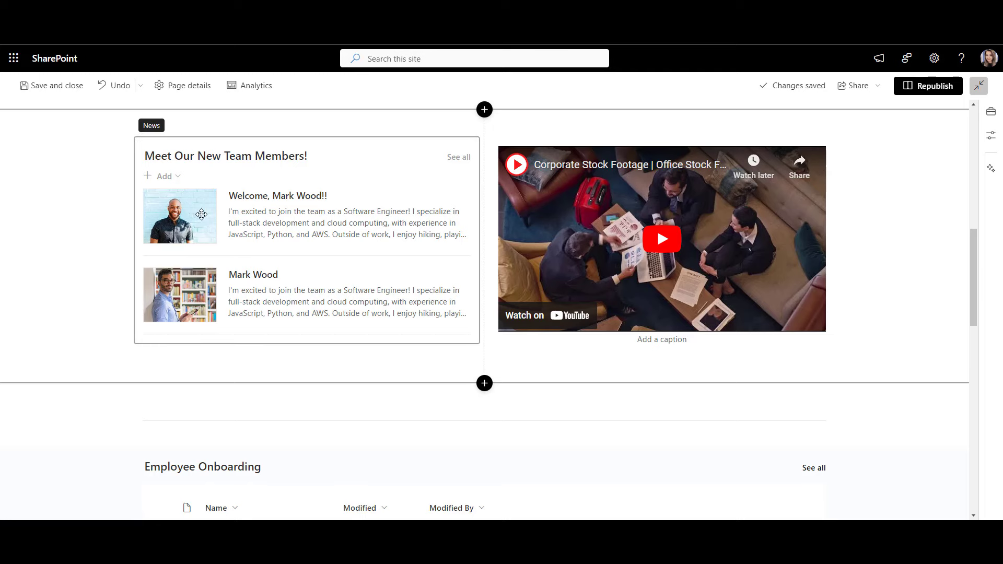
scroll(61, 215, up, 3)
scroll(61, 215, up, 2)
scroll(61, 241, up, 3)
scroll(61, 240, up, 4)
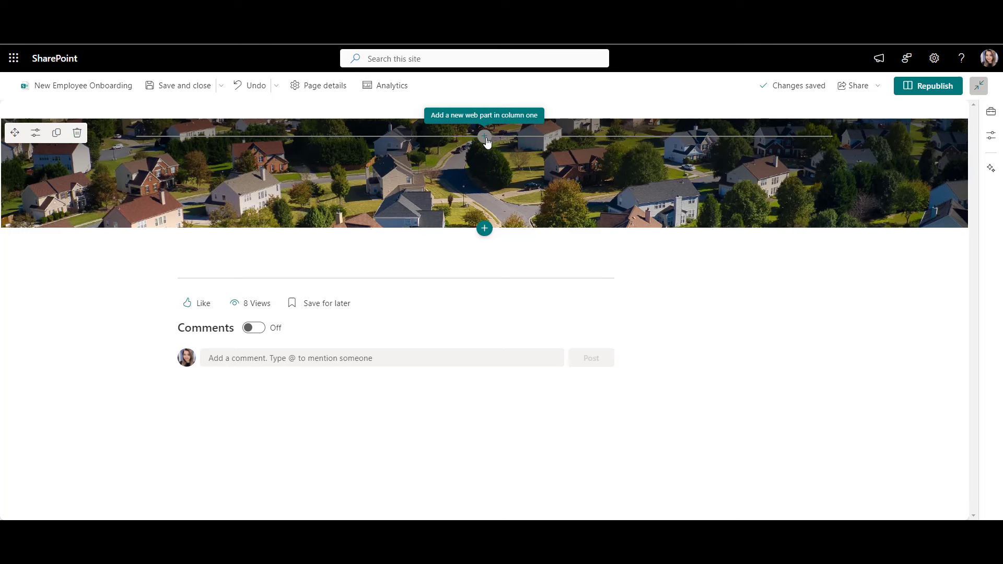
Step: Add centred 'Welcome to the Team!' text in Heading 2, size 28, to the hero section
click(485, 137)
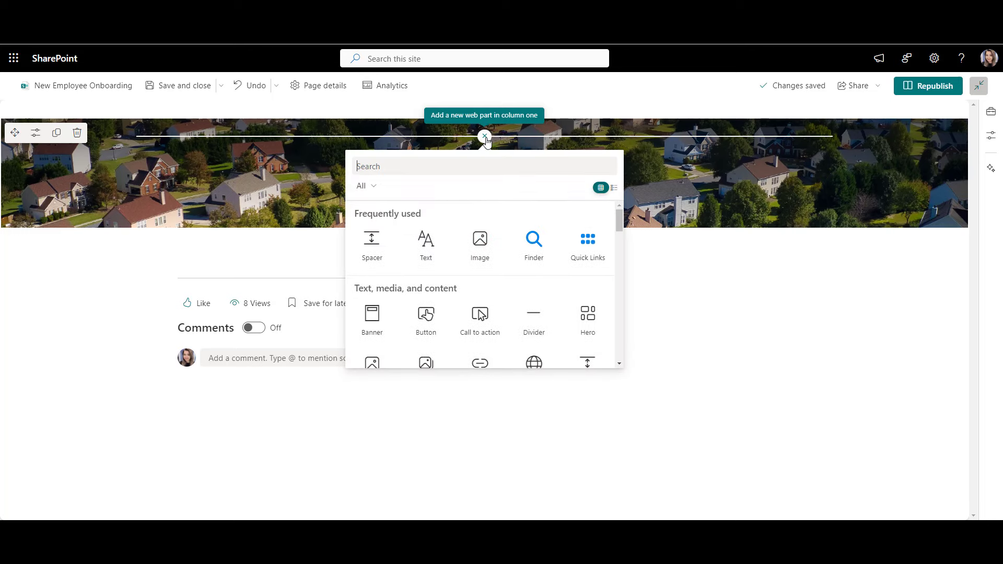
click(432, 264)
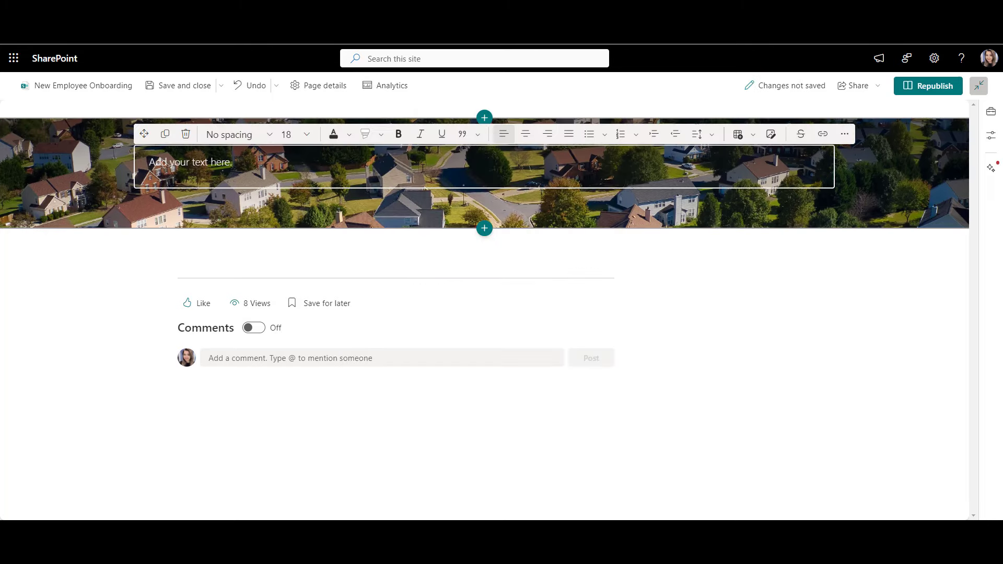
text(Welcome to the Team!)
key(ctrl+a)
click(265, 134)
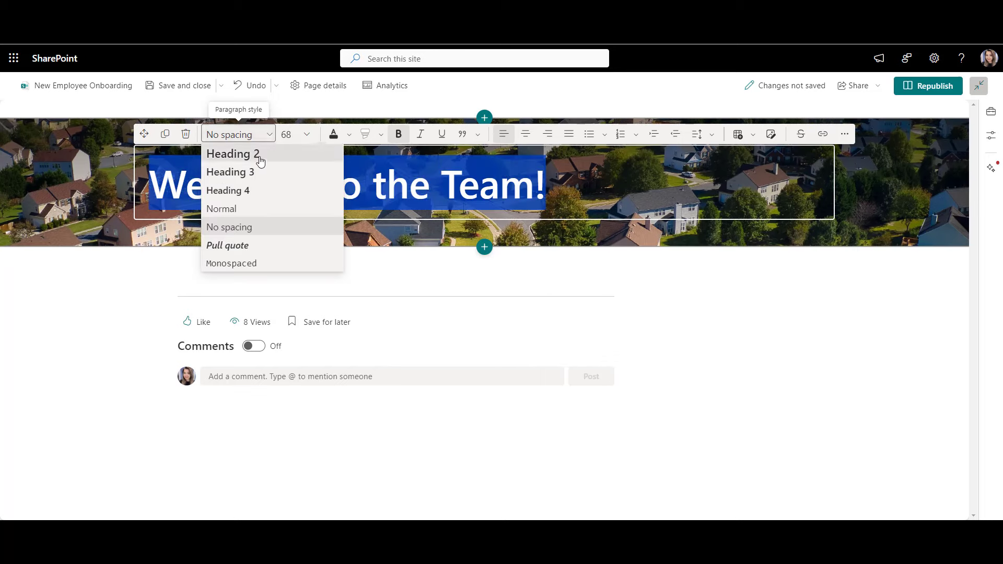
click(264, 154)
click(307, 135)
click(291, 255)
click(532, 136)
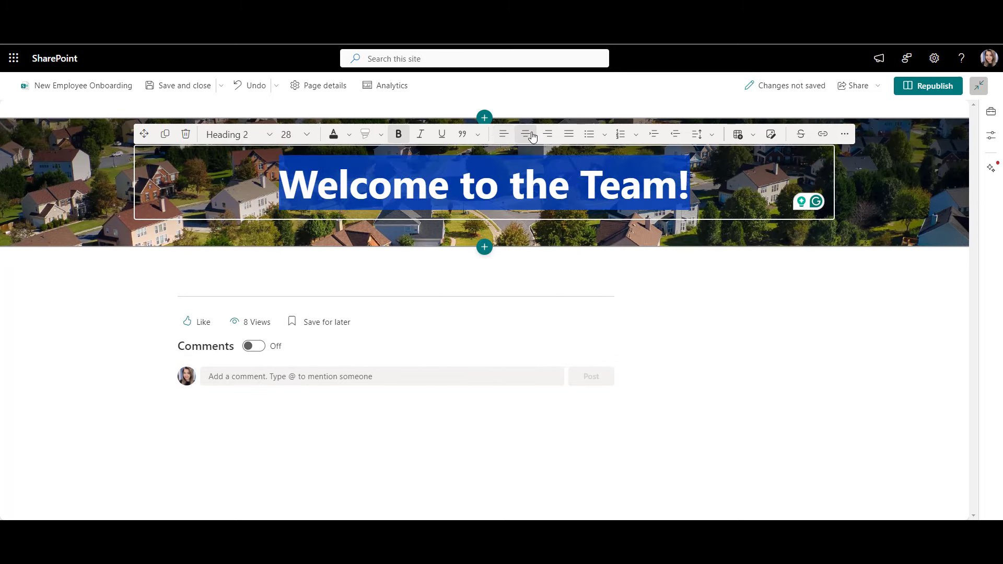
click(847, 192)
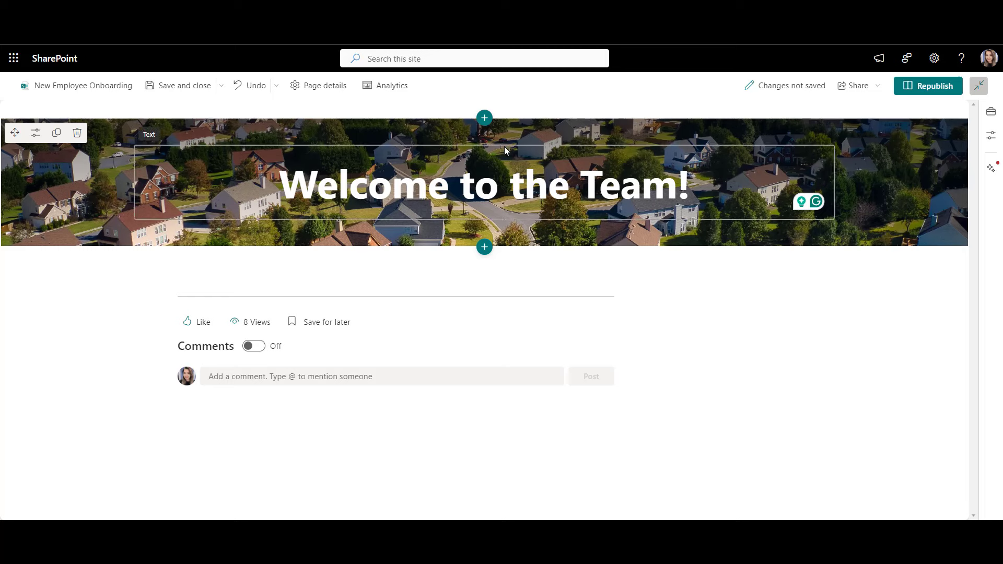
Step: Insert a shortened spacer and place it just below the welcome title
click(485, 136)
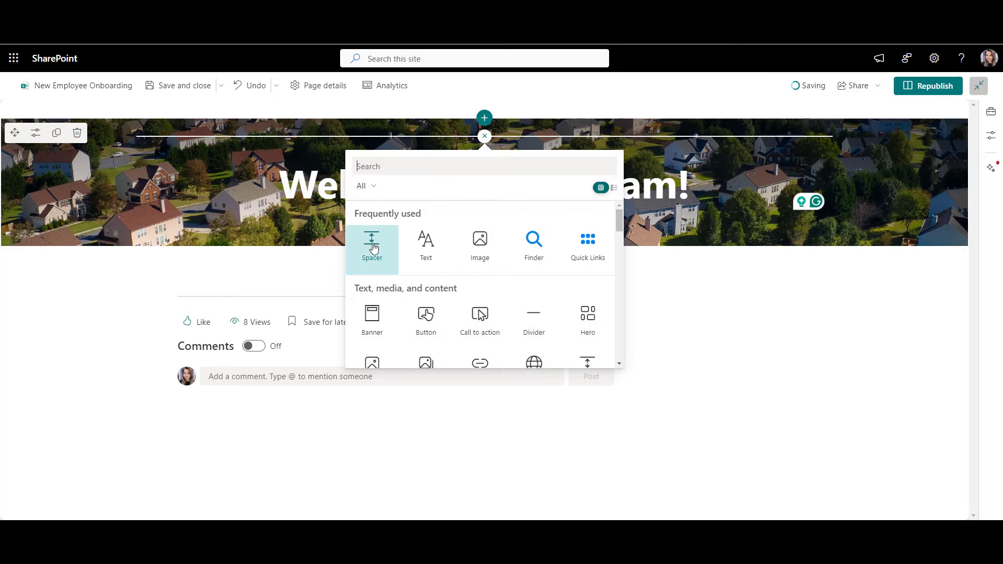
click(374, 245)
drag(476, 185, 481, 139)
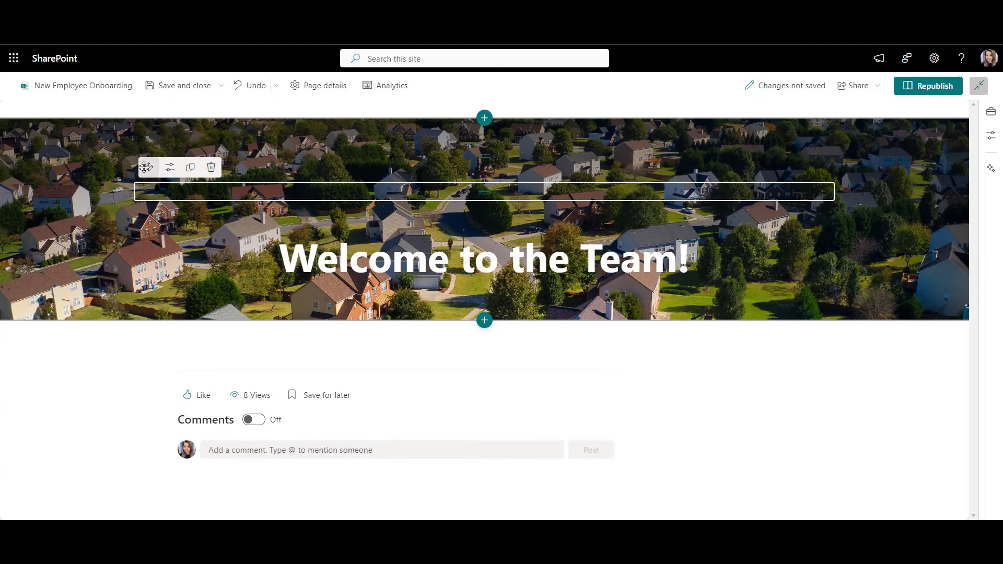
drag(145, 167, 374, 275)
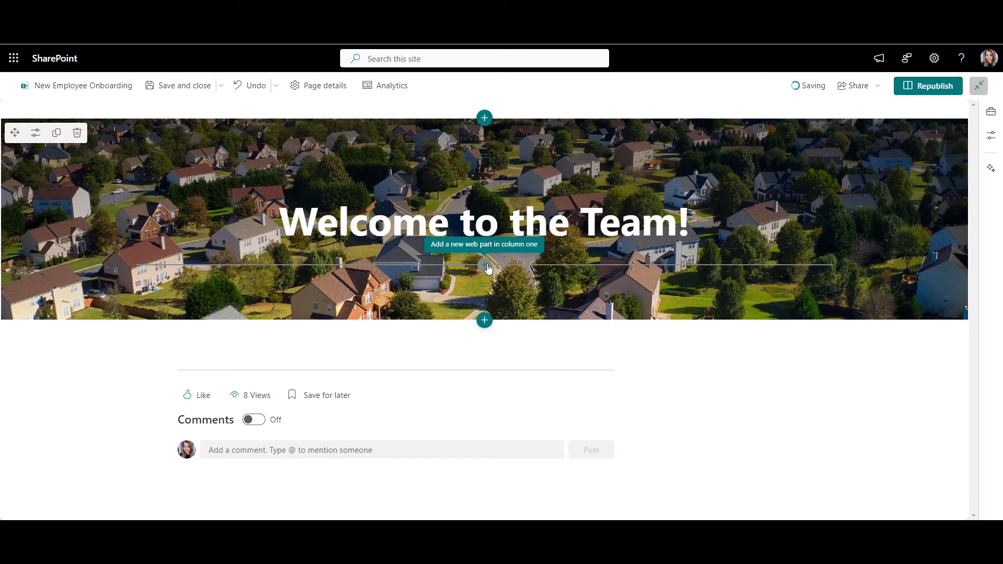
Step: Insert a centred 'See your Onboarding Tasks!' button with its site link beneath the title
click(485, 270)
text(but)
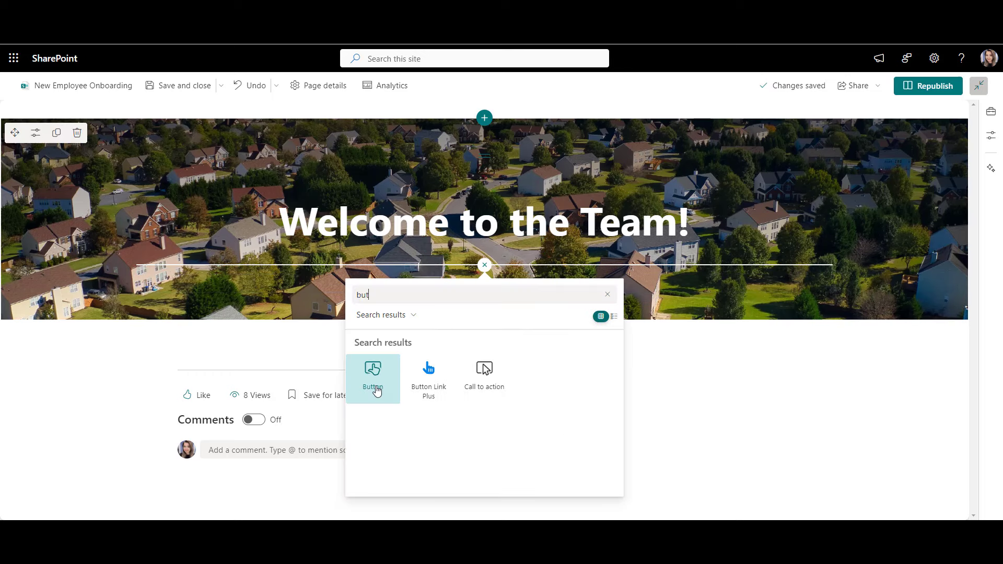
click(373, 378)
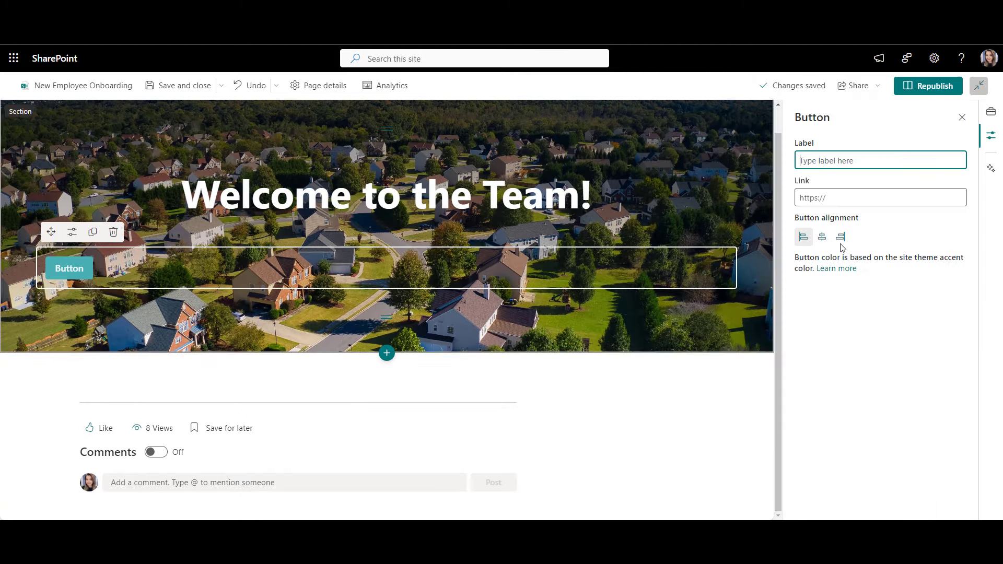
click(925, 158)
text(See your Onboarding Tasks!)
click(884, 197)
text(https://sharemuch.sharepoint.com/sites/TheHub)
click(822, 237)
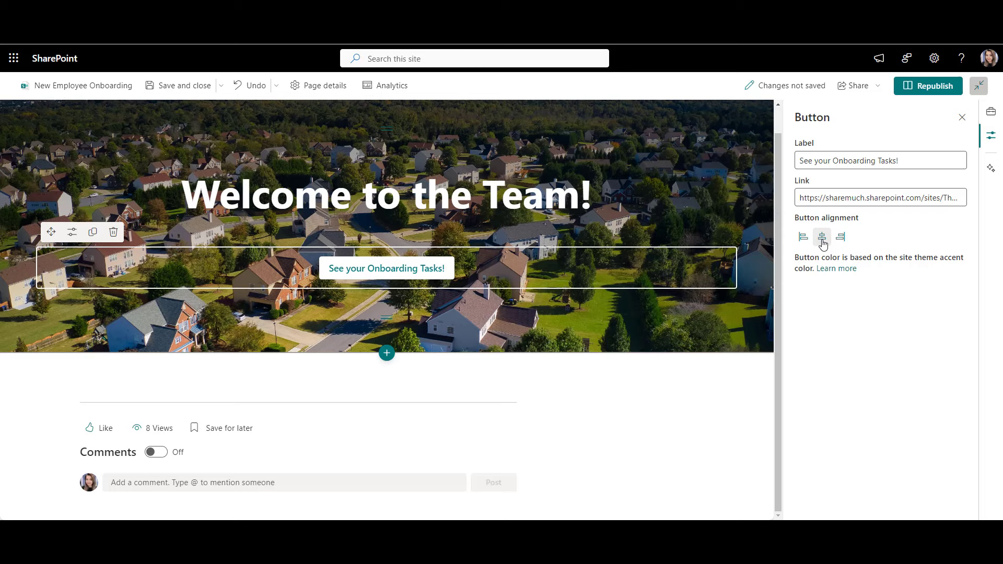
click(961, 117)
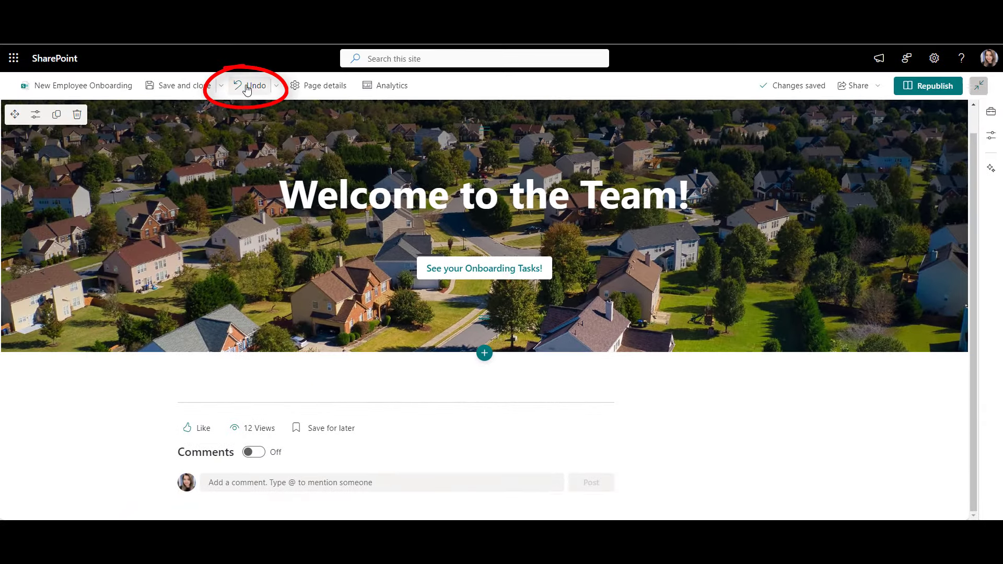
Step: Undo and redo the button centring, then bring up the Page details panel
click(247, 87)
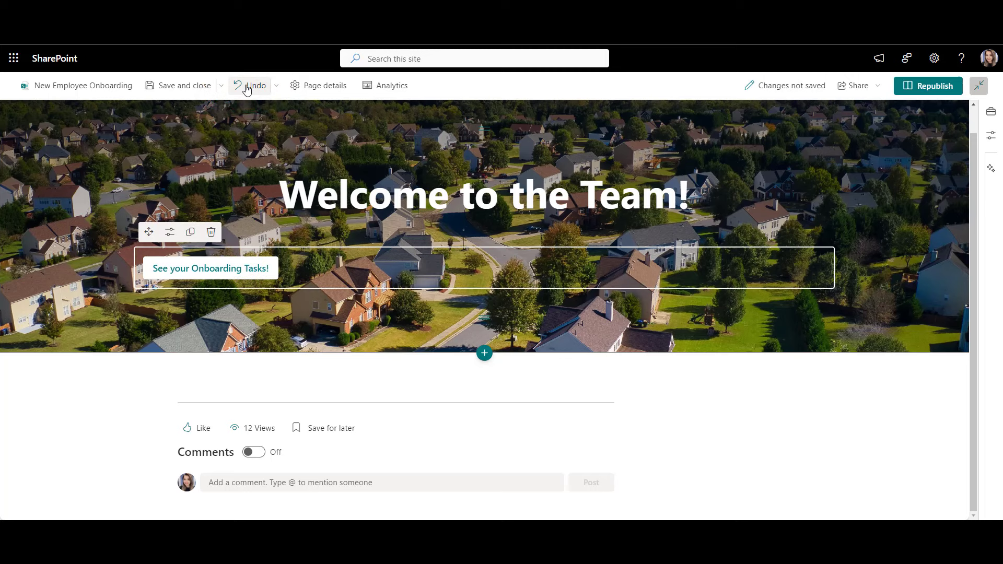
click(276, 87)
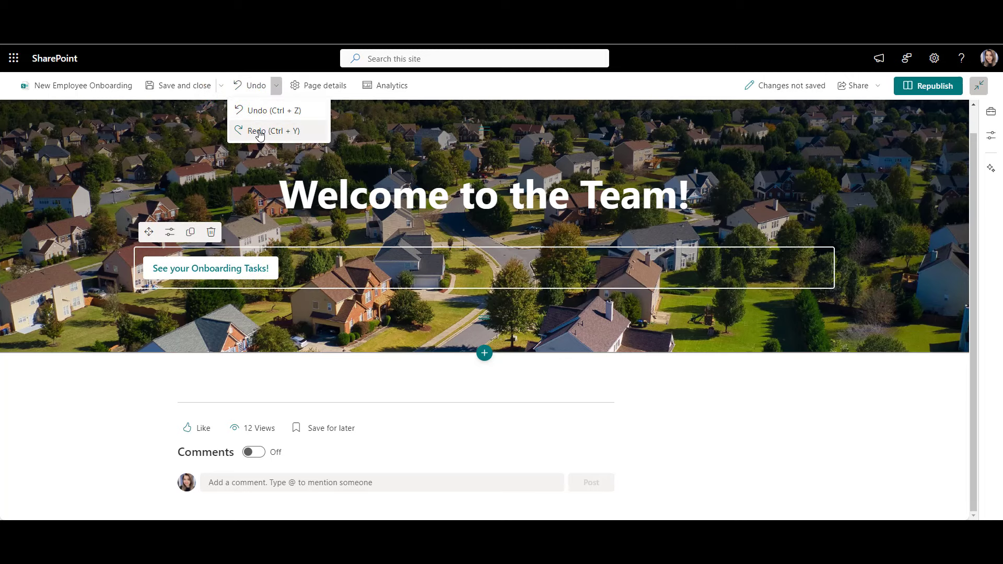
click(259, 132)
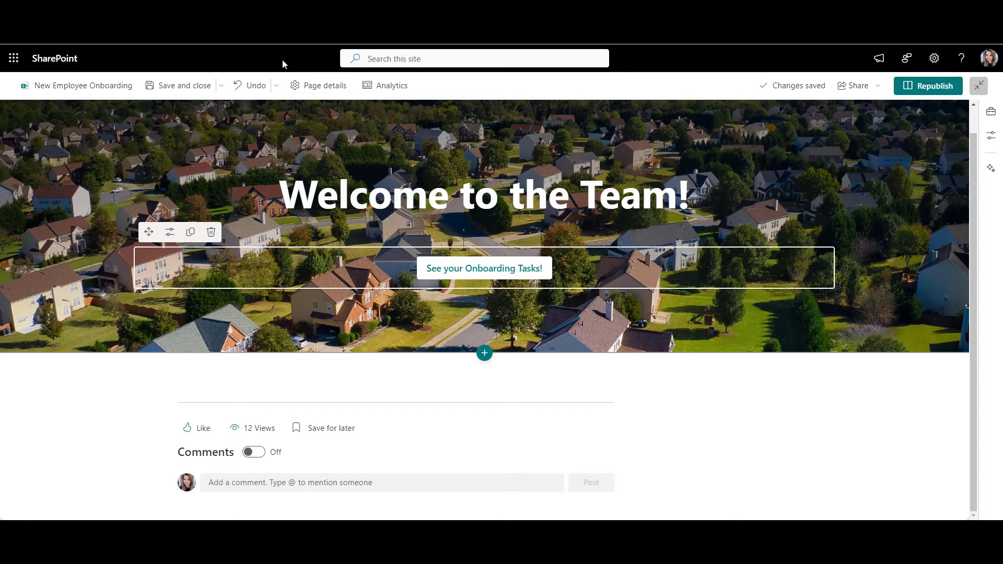
click(319, 86)
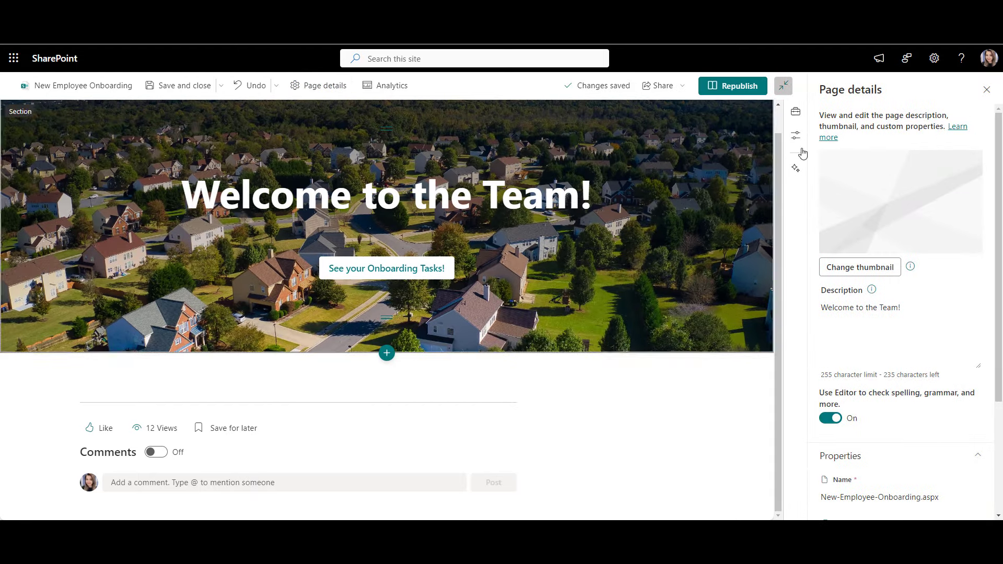
Step: Restore the page from version history to its oldest draft, Sep 30, 2024 at 4:39 PM
scroll(927, 226, down, 3)
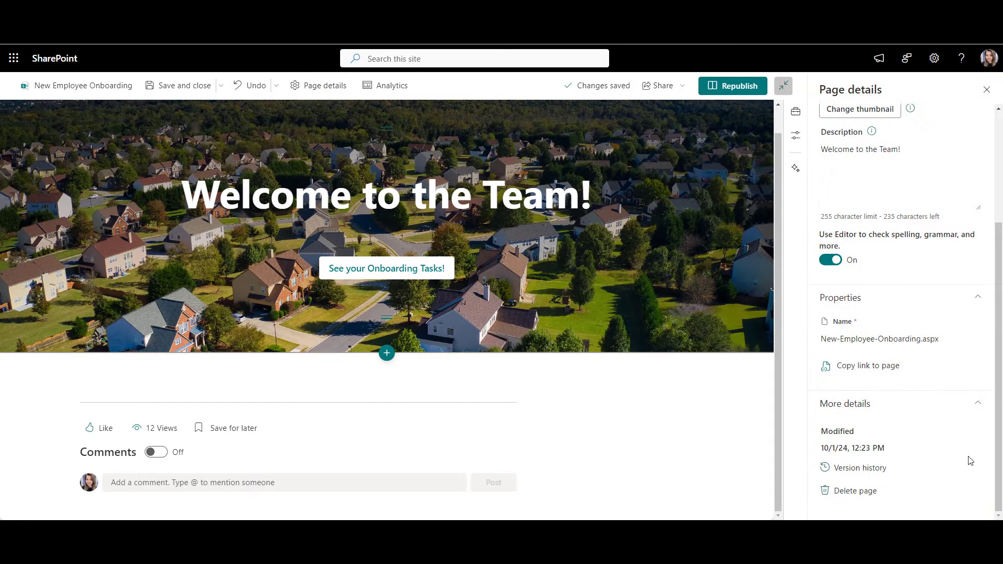
click(874, 472)
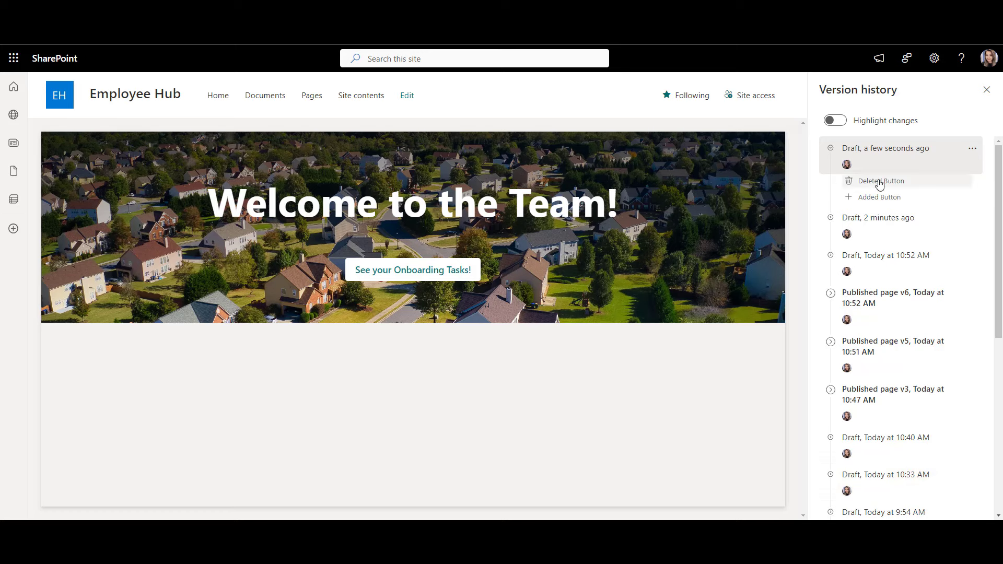
scroll(879, 184, down, 7)
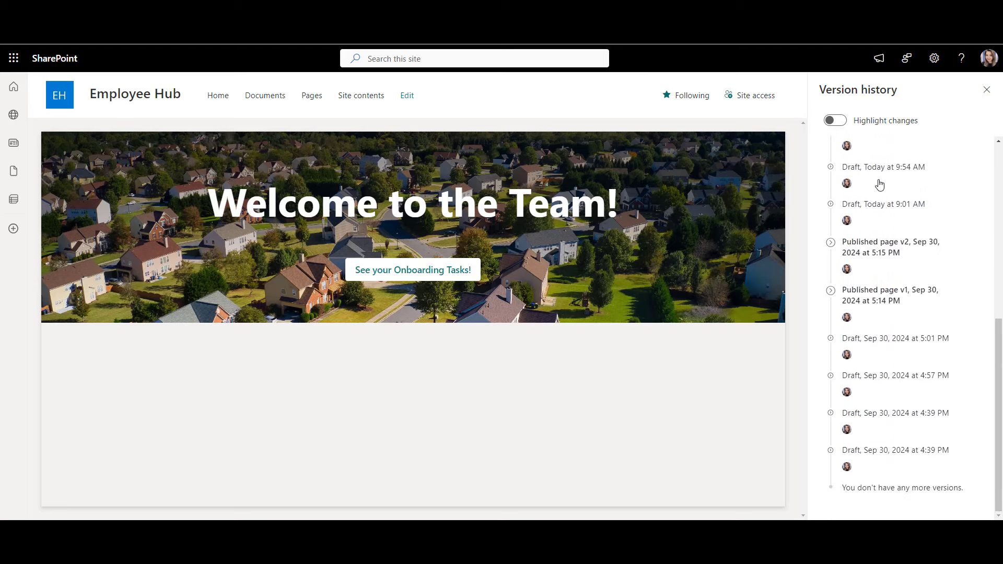
click(887, 444)
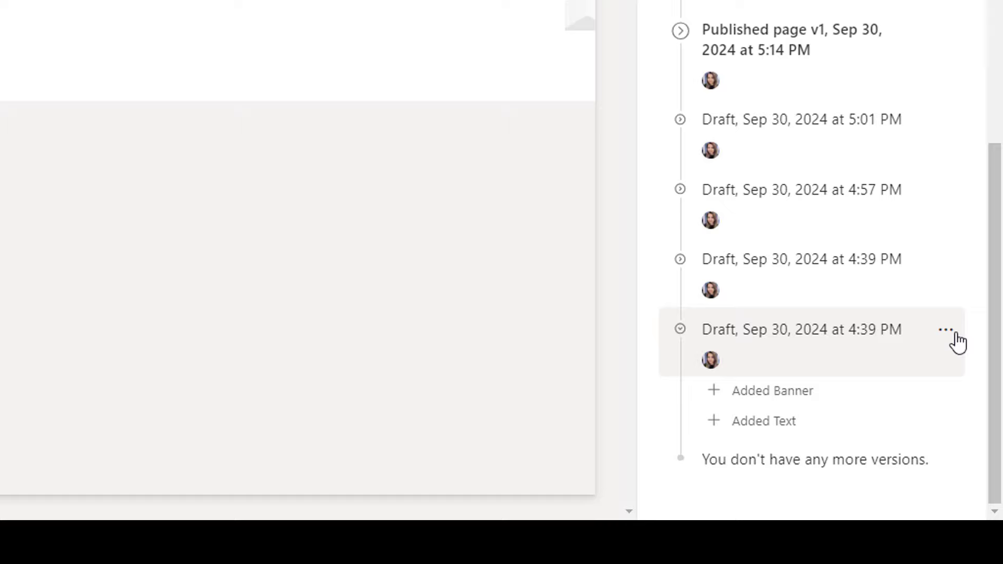
click(945, 330)
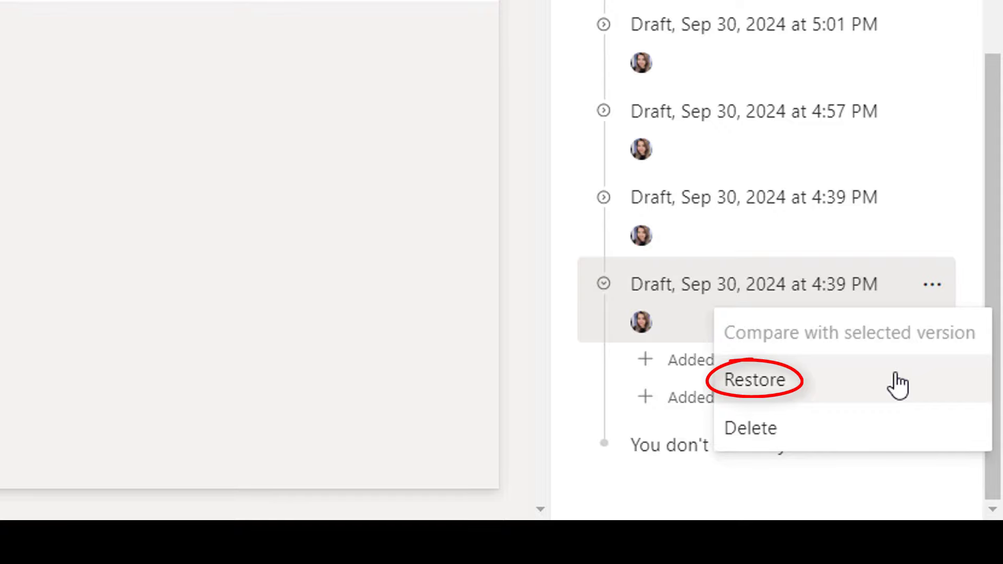
click(898, 385)
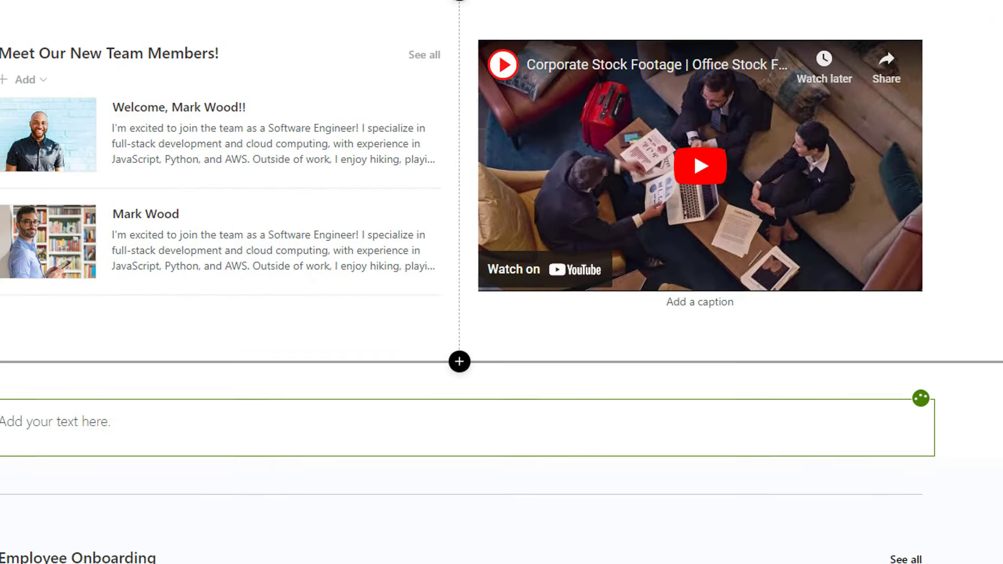
Step: Type 'THis is a sample text' into the empty text block below the team members
text(THis is a sample t)
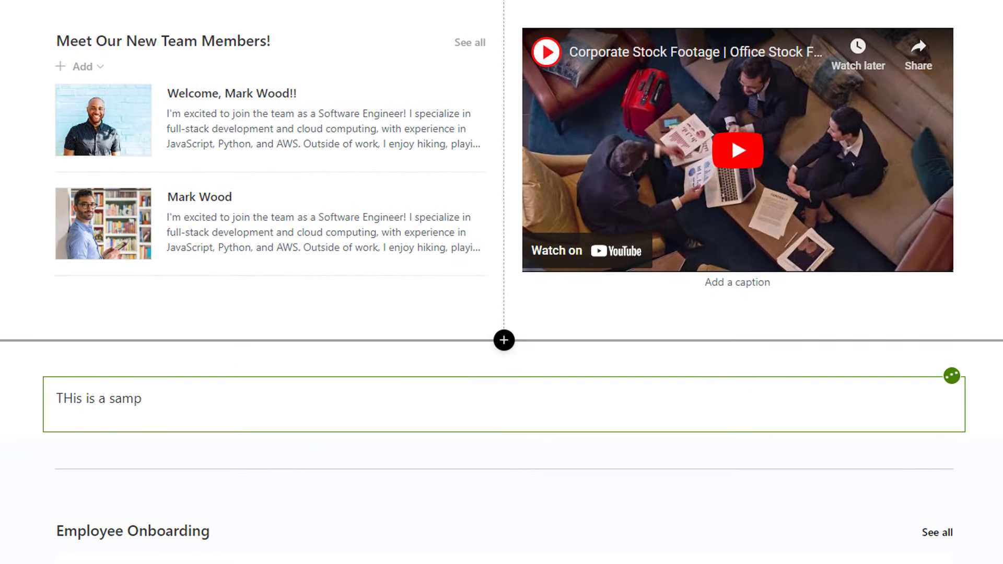
text(ext)
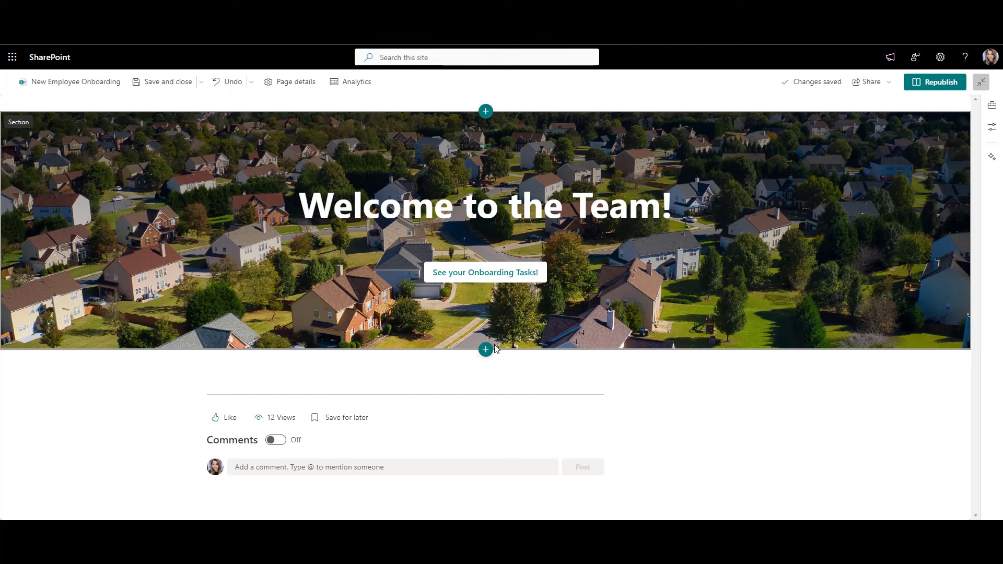
Step: Insert a one-column section under the hero holding a Quick links web part in Filmstrip layout
click(493, 348)
click(448, 389)
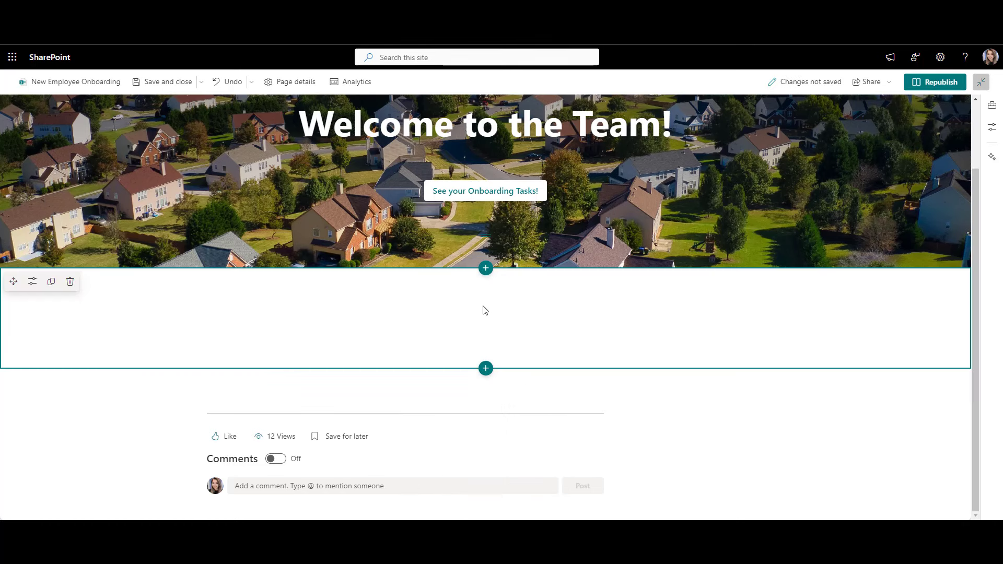
click(486, 285)
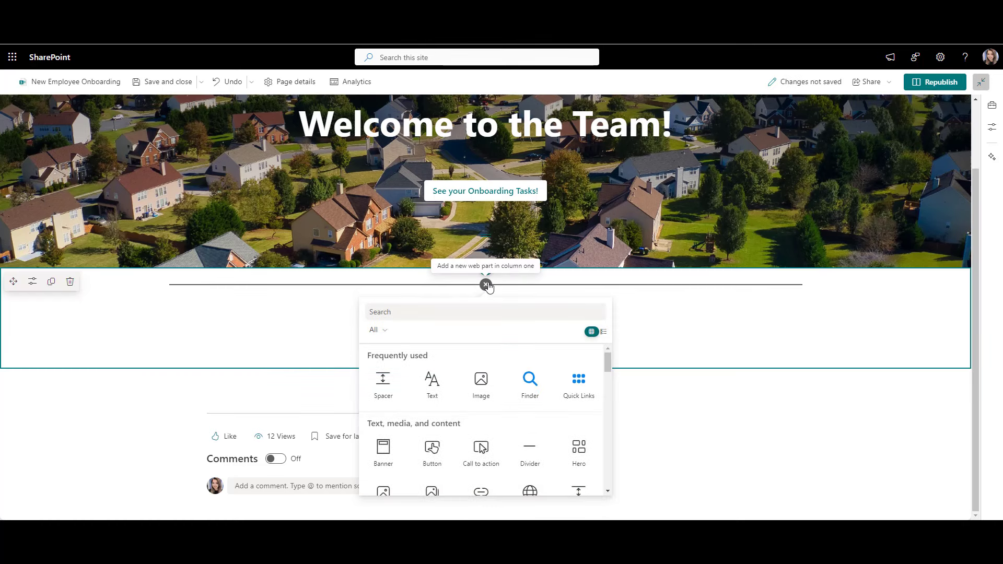
text(qui)
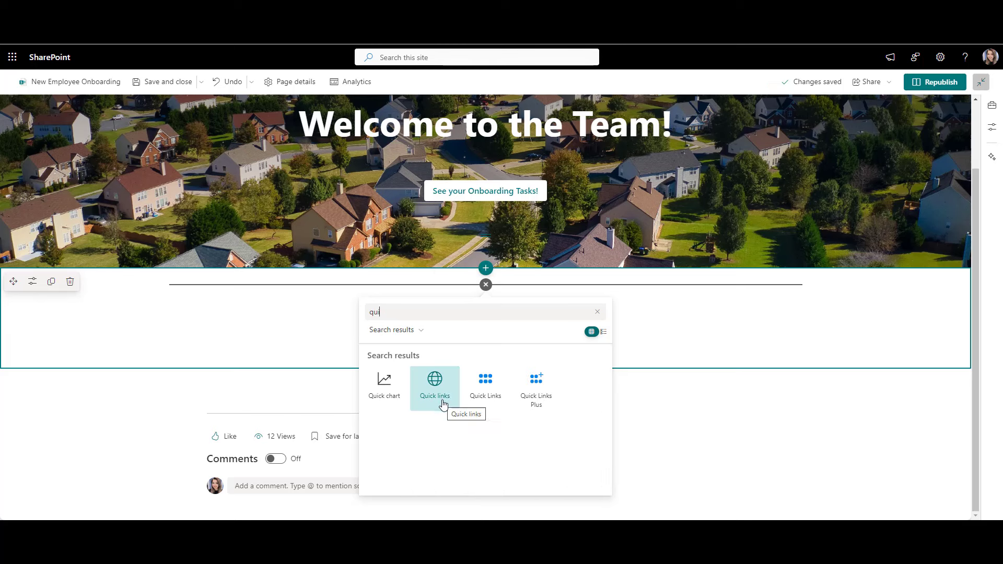
click(443, 402)
click(284, 285)
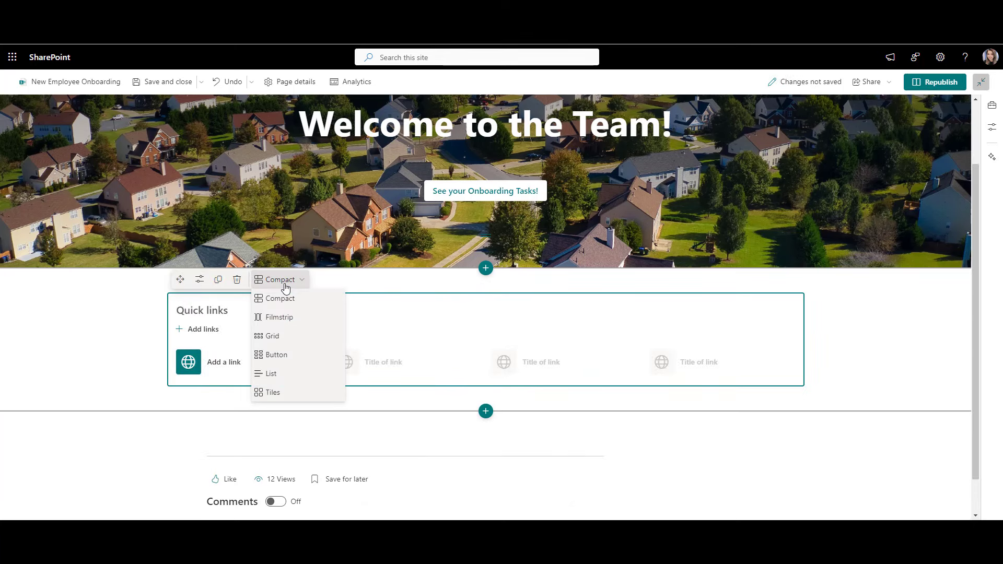
click(284, 320)
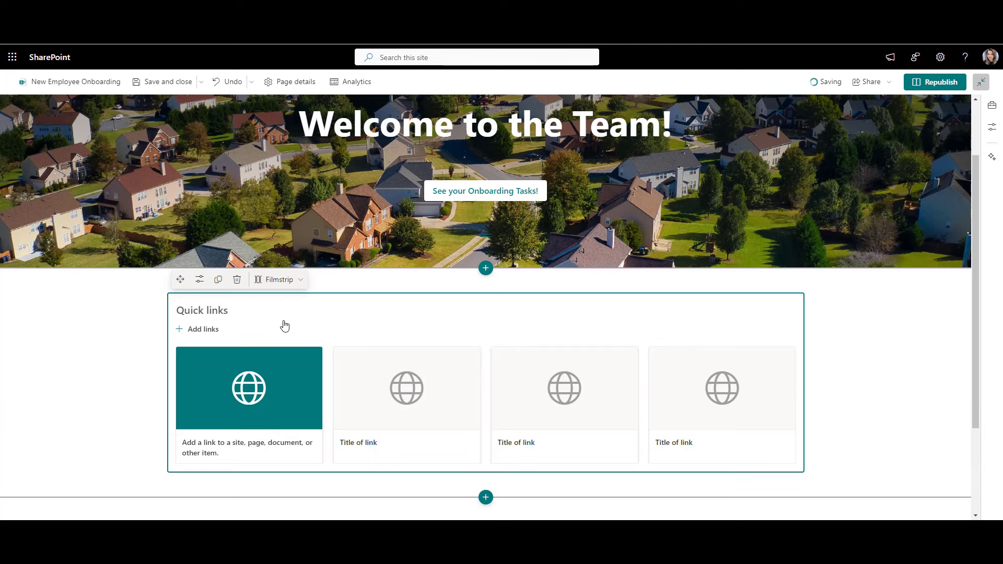
Step: Add the pasted handbook file URL as the first Quick links tile
click(273, 396)
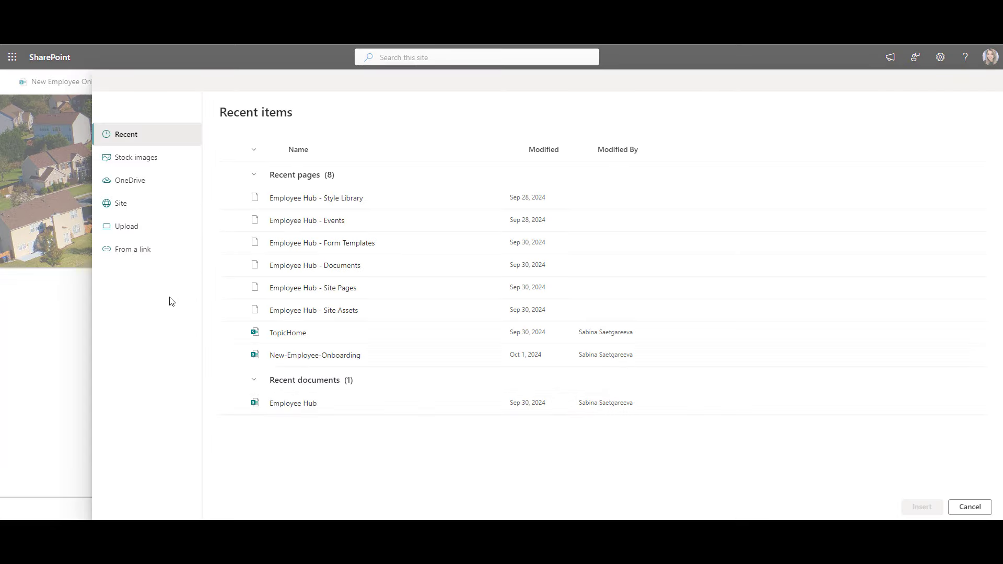
click(152, 249)
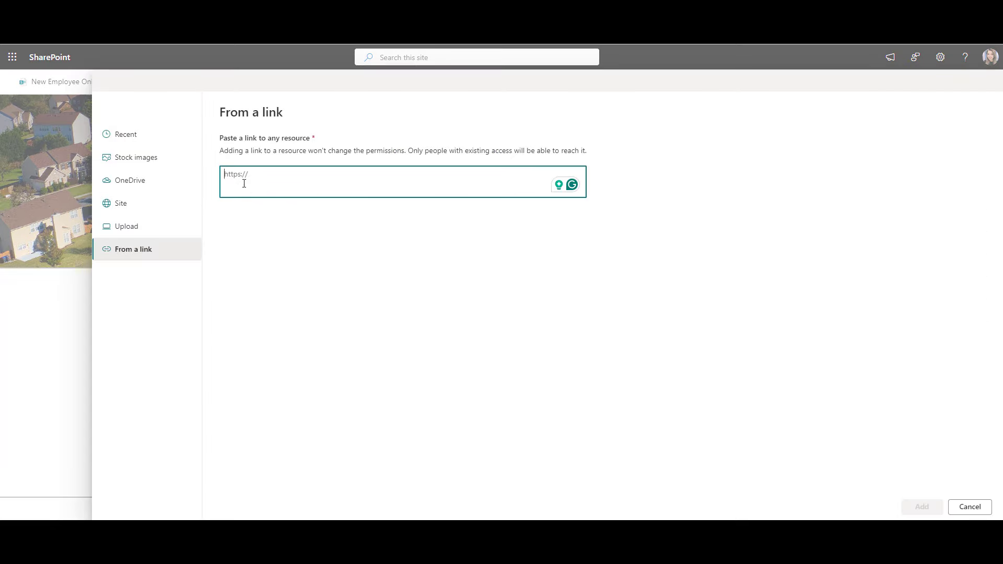
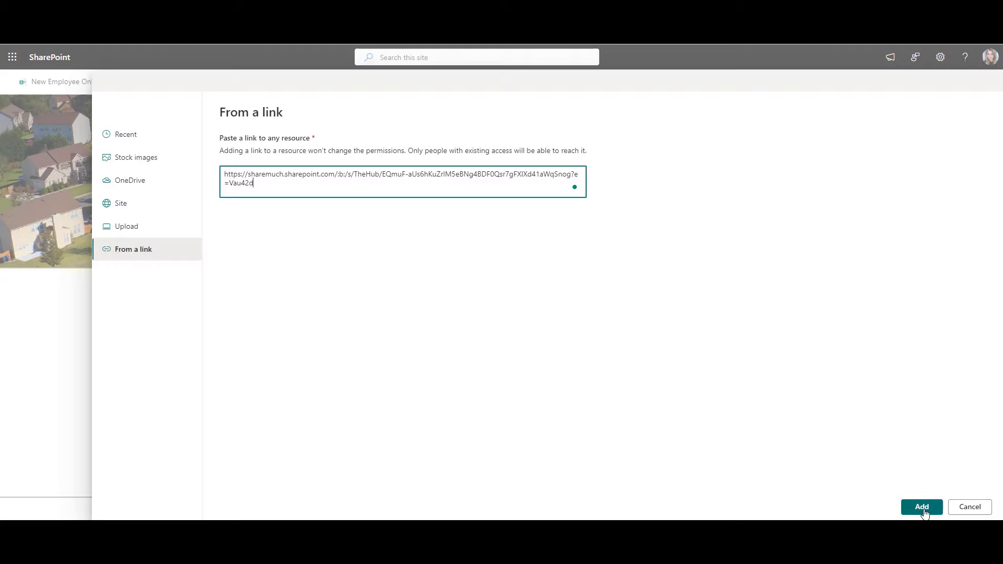
click(921, 507)
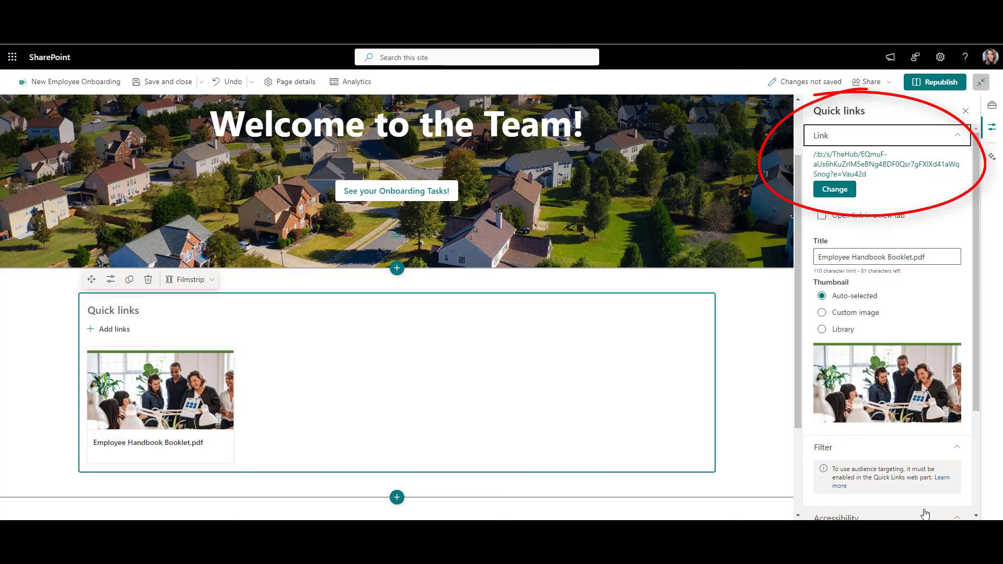
Step: Trim ' Booklet.pdf' from the link title so it reads 'Employee Handbook'
click(930, 258)
drag(925, 257, 887, 257)
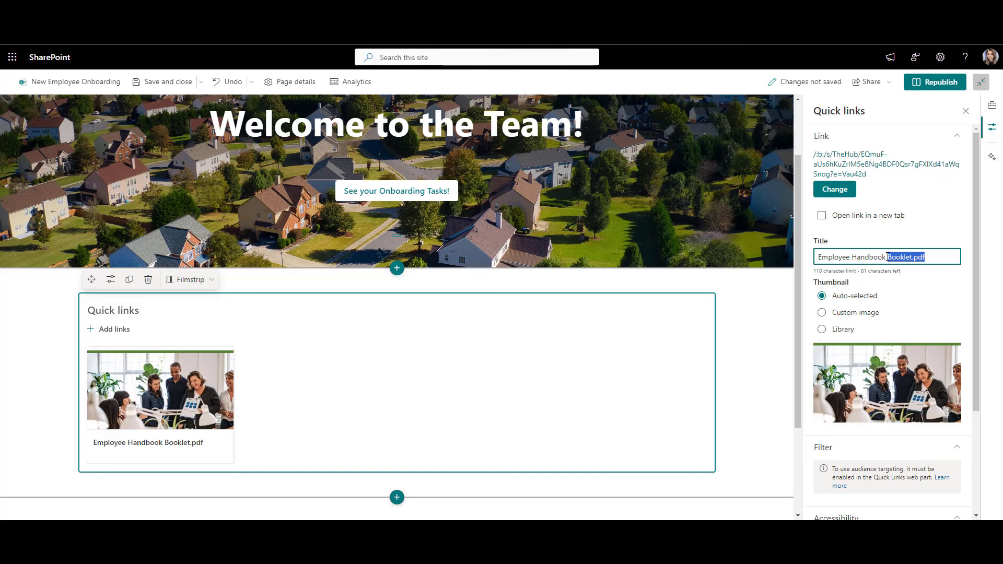
key(BackSpace)
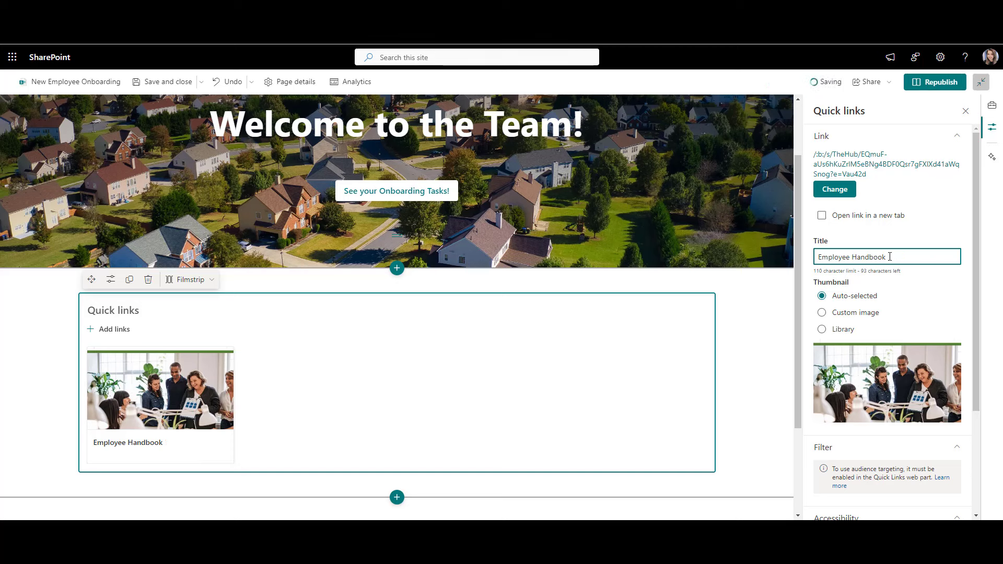
Step: Give the Employee Handbook link a custom thumbnail from an uploaded group photo
click(822, 313)
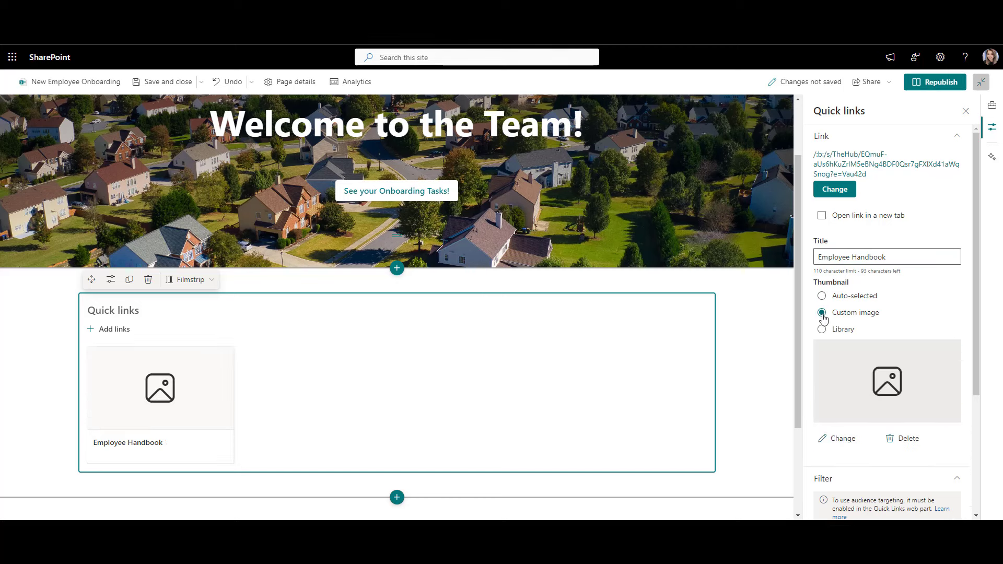
scroll(822, 316, down, 1)
click(836, 387)
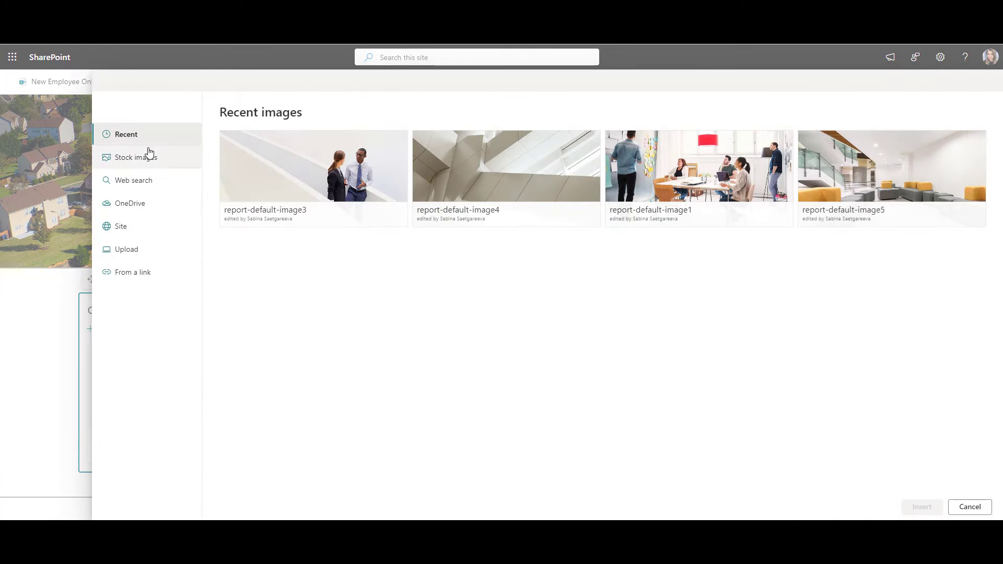
click(150, 154)
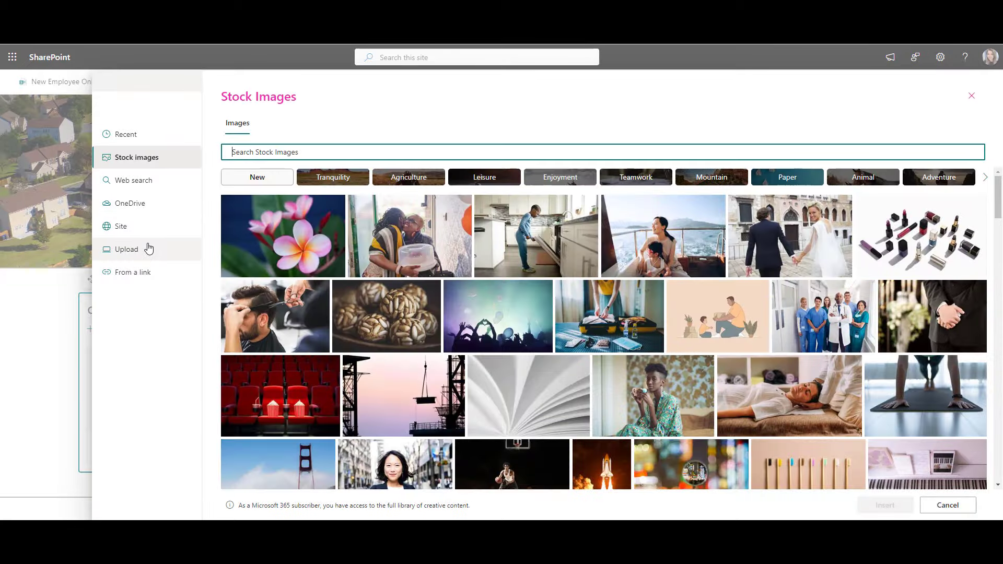
click(146, 248)
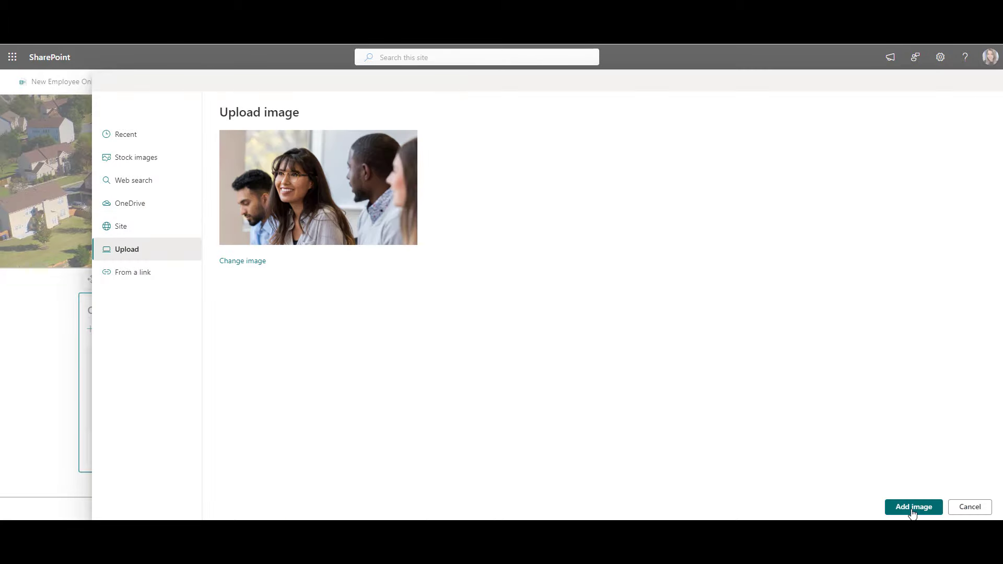
click(913, 507)
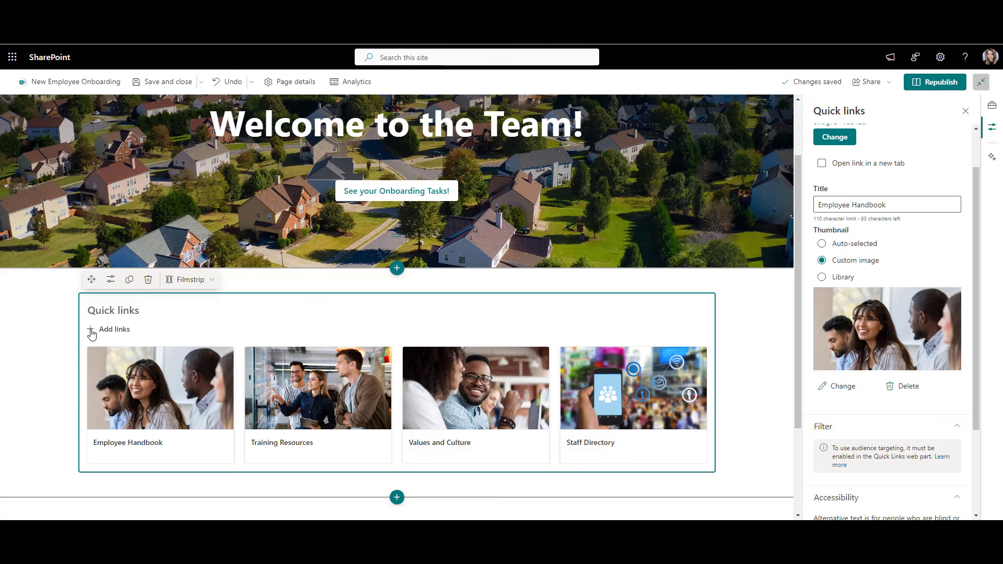
click(965, 111)
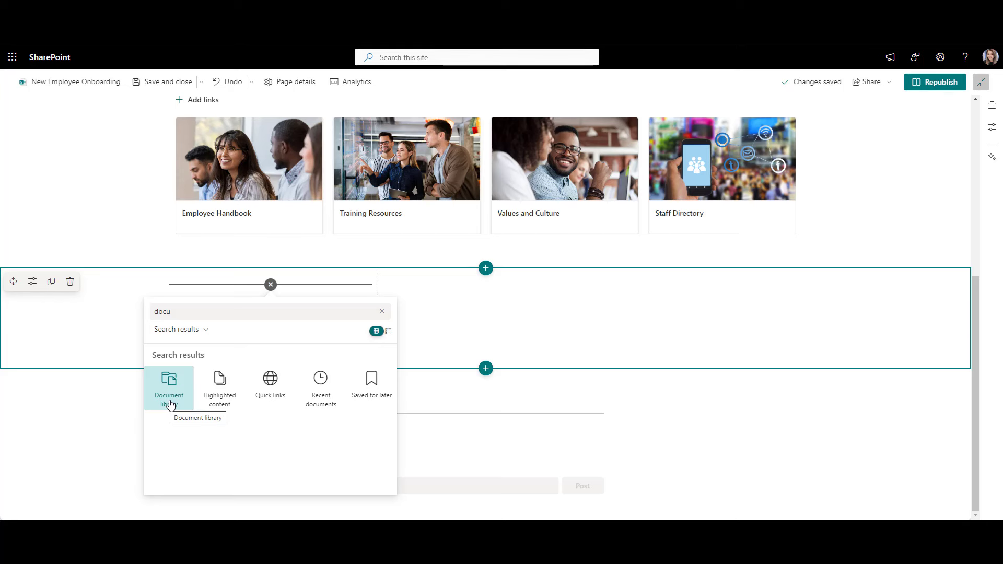
Step: Insert a Document library web part in the left column showing the Documents library
click(170, 402)
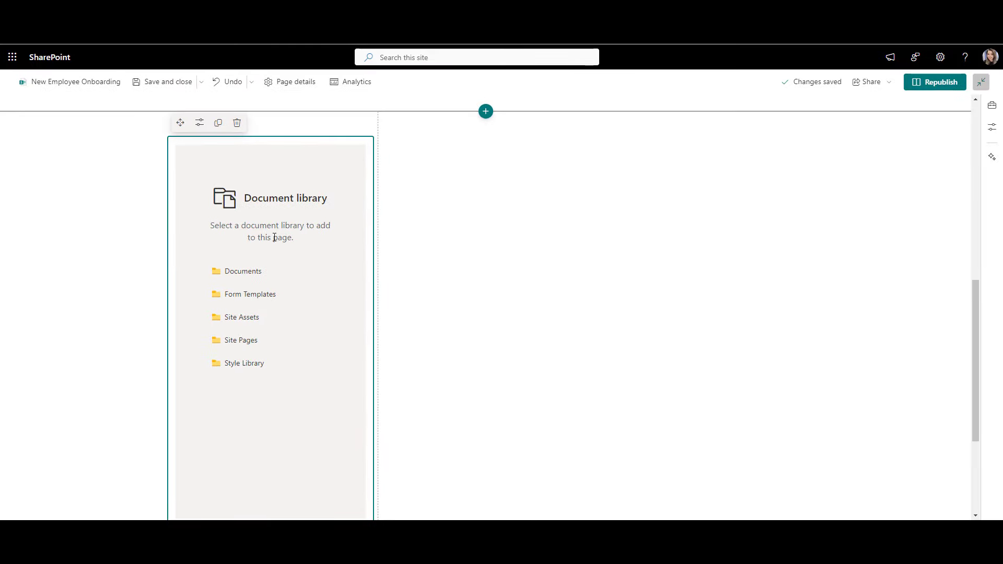
click(246, 275)
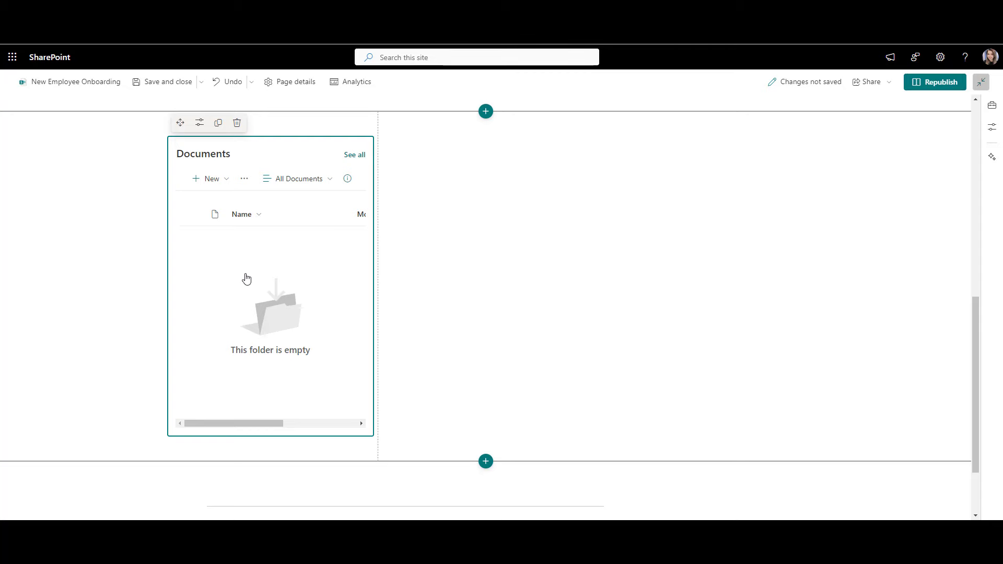
Step: Drag the four selected HR folders from File Explorer into the Documents library part
key(alt+Tab)
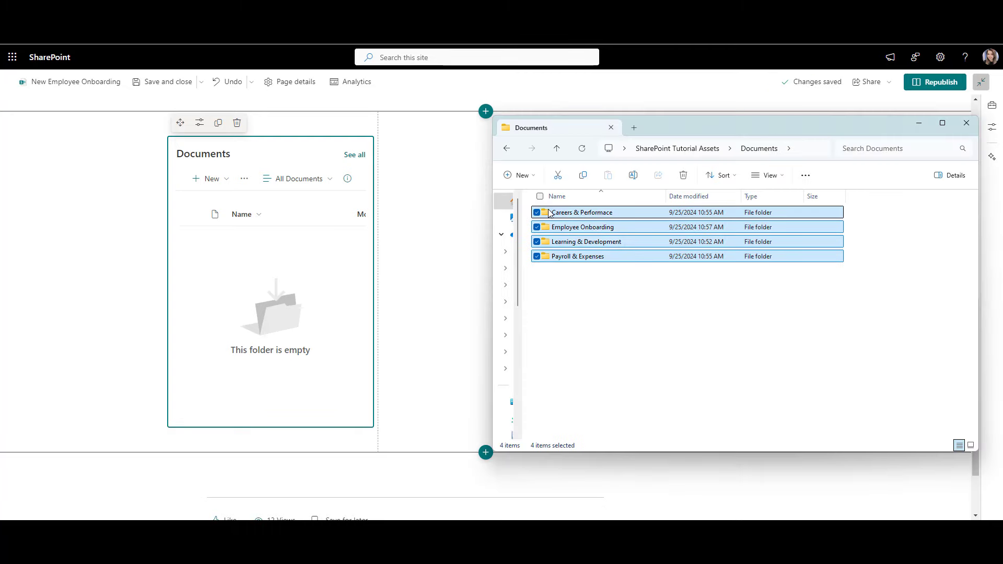
drag(537, 216, 271, 279)
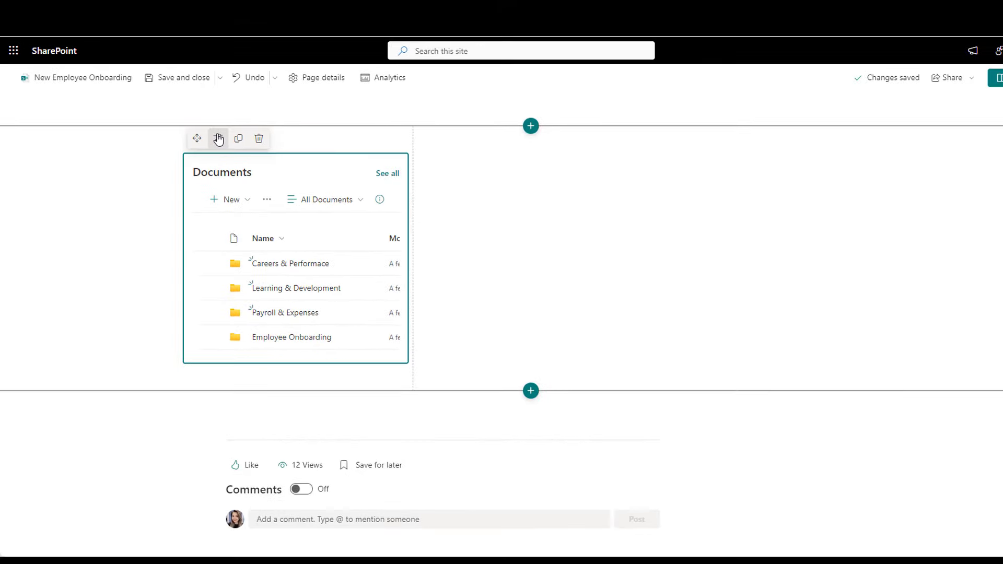
Step: Set the library part to show the 'Employee Onboarding' folder with its command bar hidden
click(216, 138)
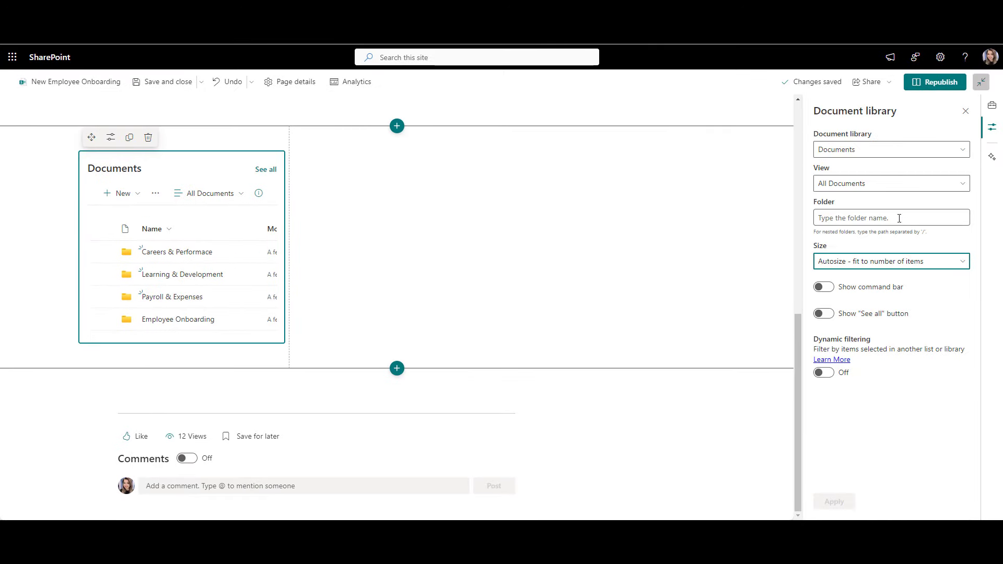
click(896, 216)
text(Employee Onboarding)
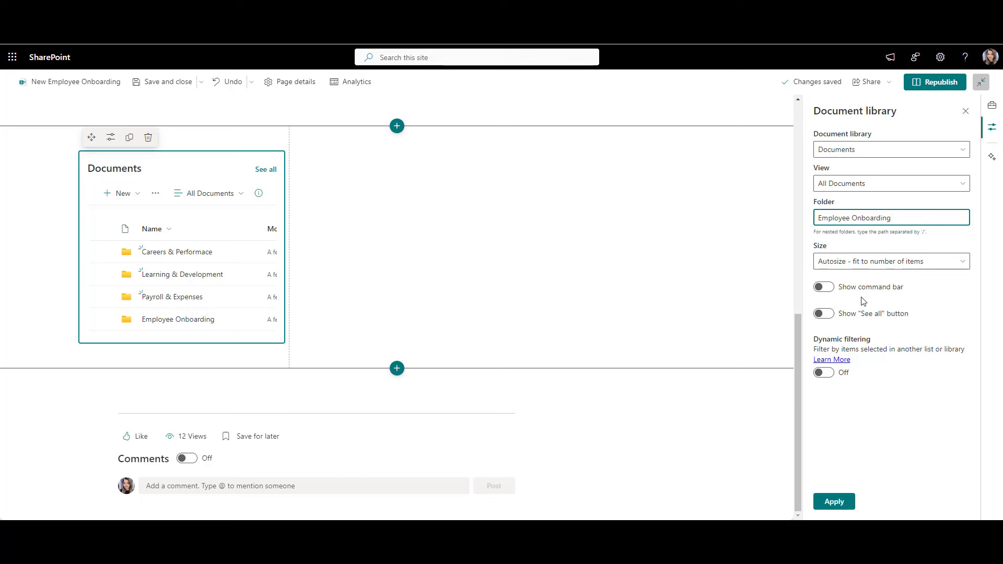
click(827, 295)
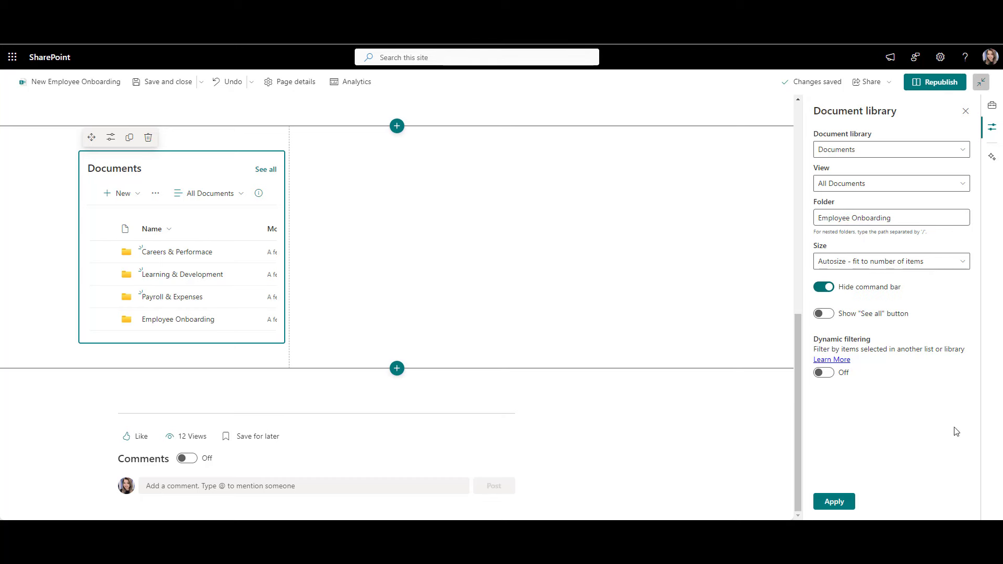
click(835, 503)
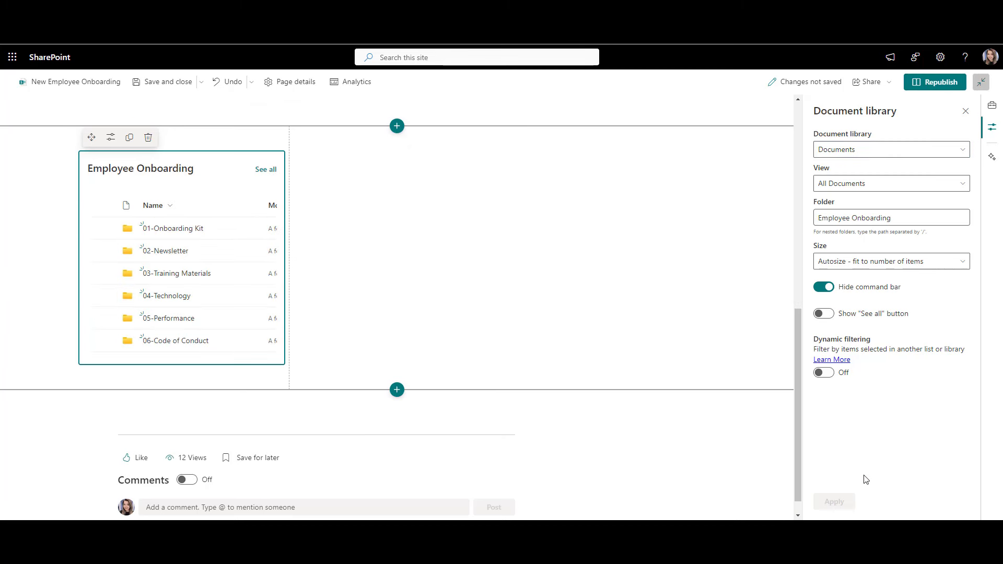
click(967, 112)
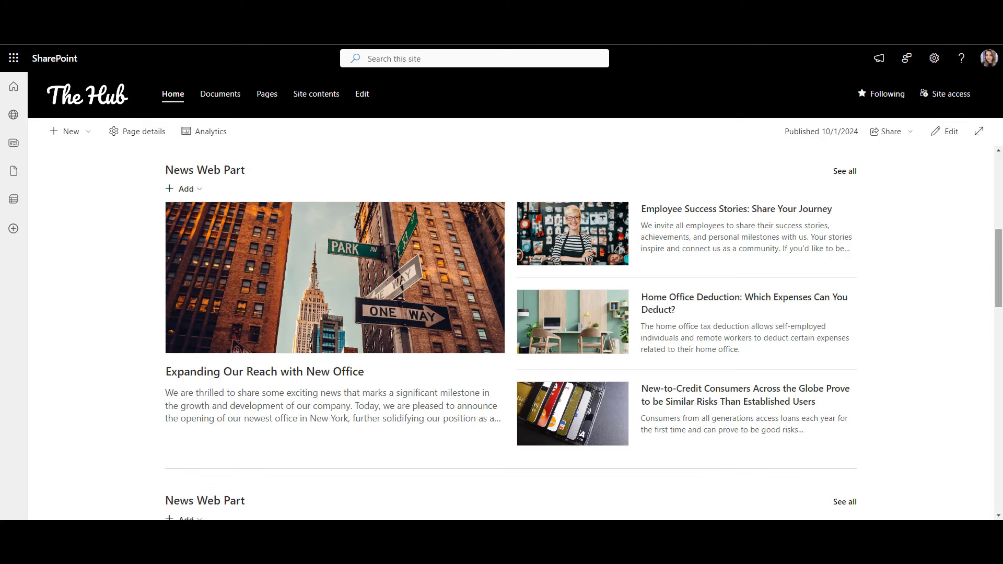
drag(1001, 254, 1000, 318)
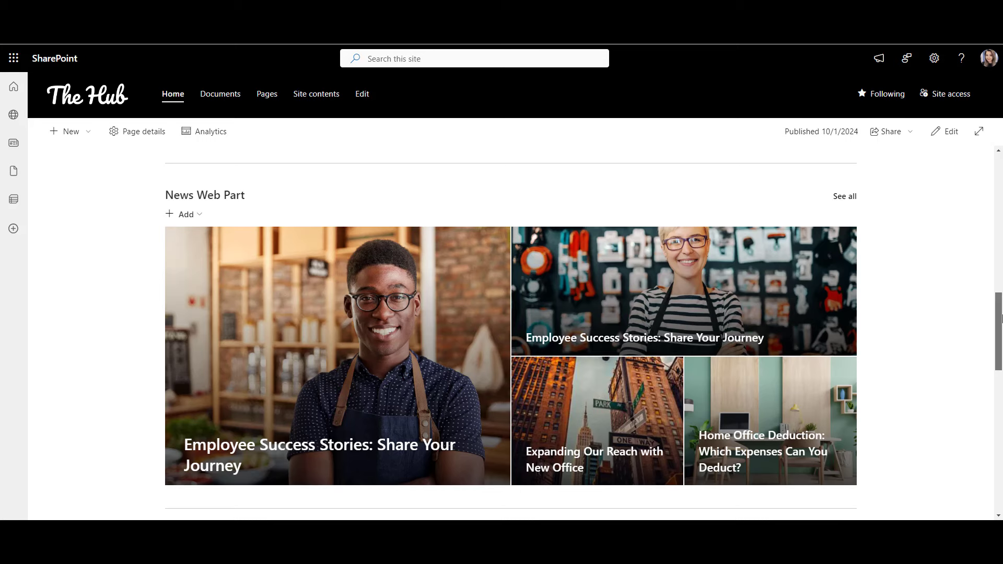
drag(1000, 319, 1000, 381)
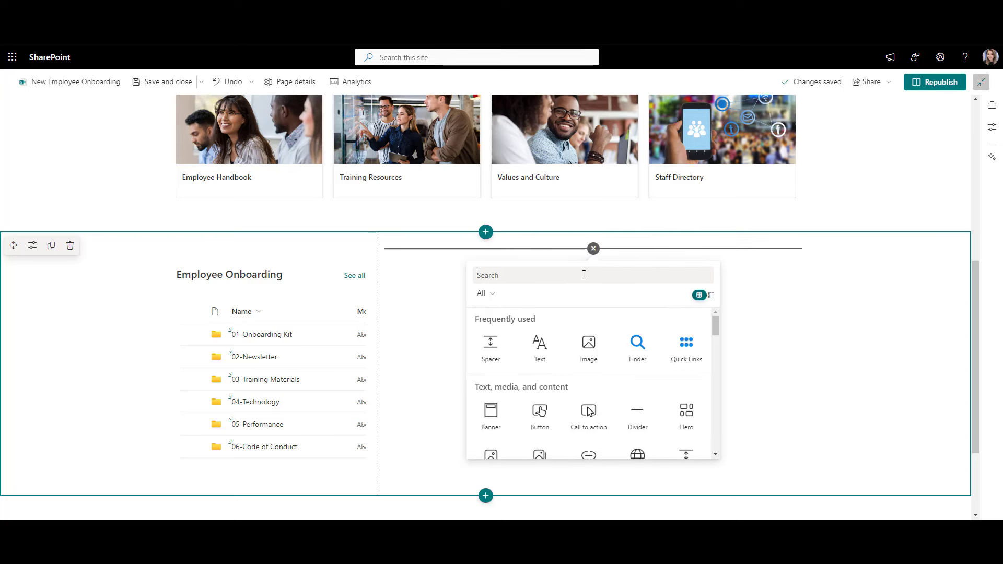
Step: Add a News web part to the right column titled 'Meet Our New Team Members!'
text(news)
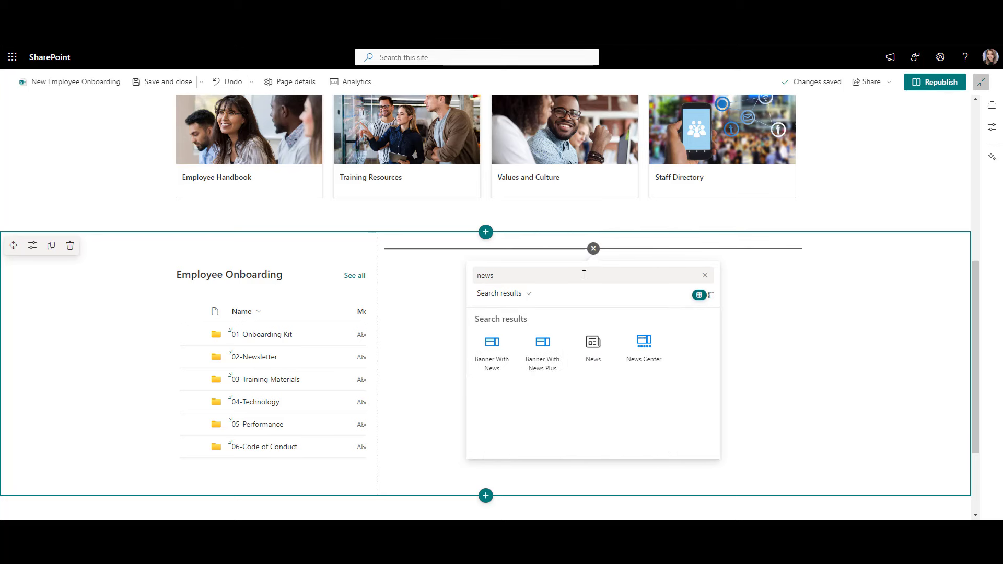
click(593, 349)
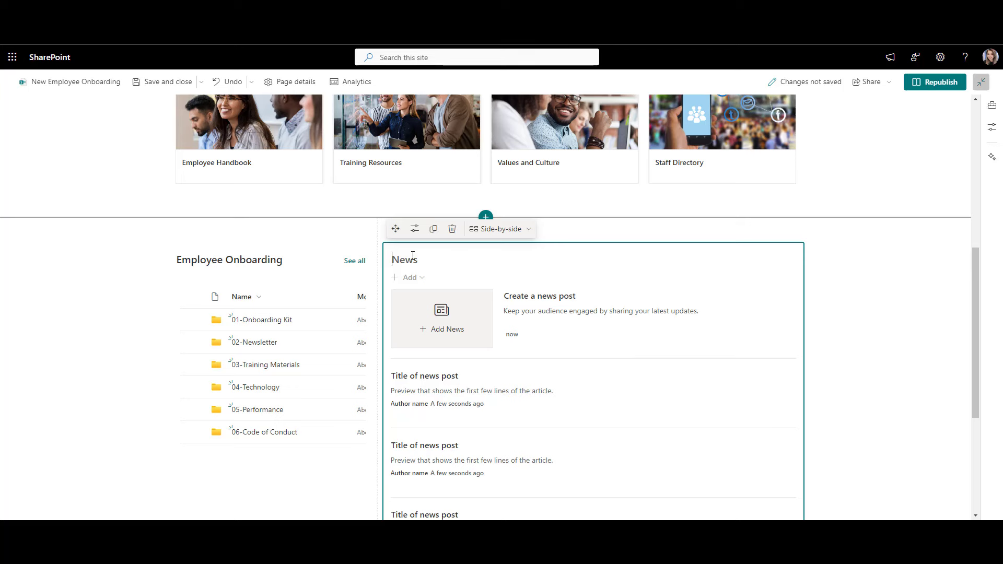
text(Meet Our New Team Members!)
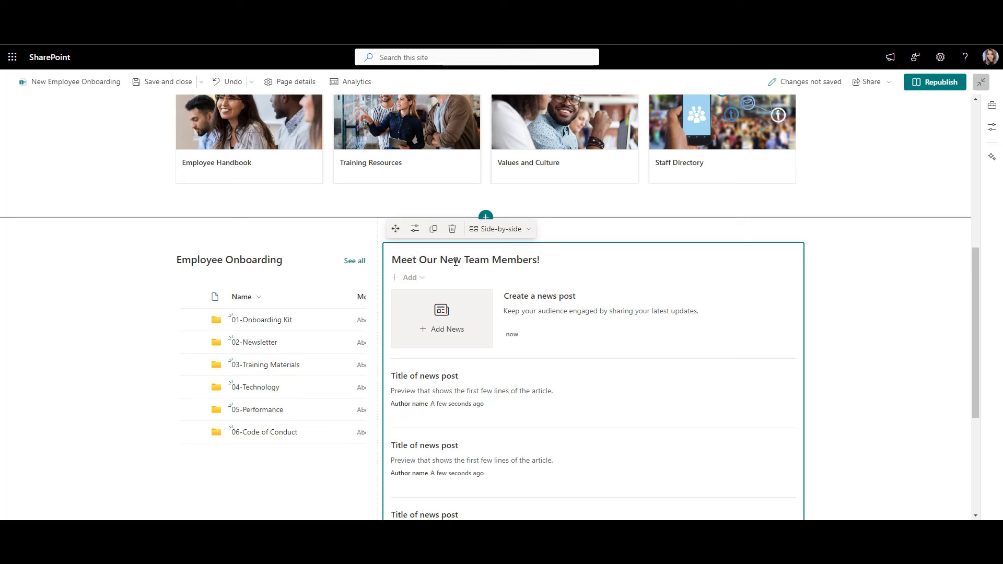
click(863, 288)
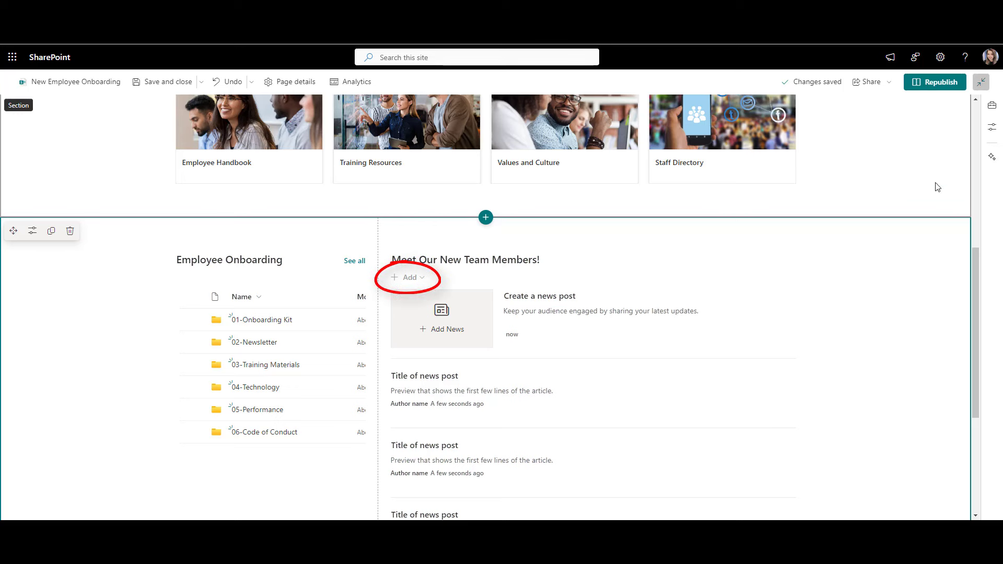
Step: Republish the onboarding page and start a new news post from the news part
click(947, 89)
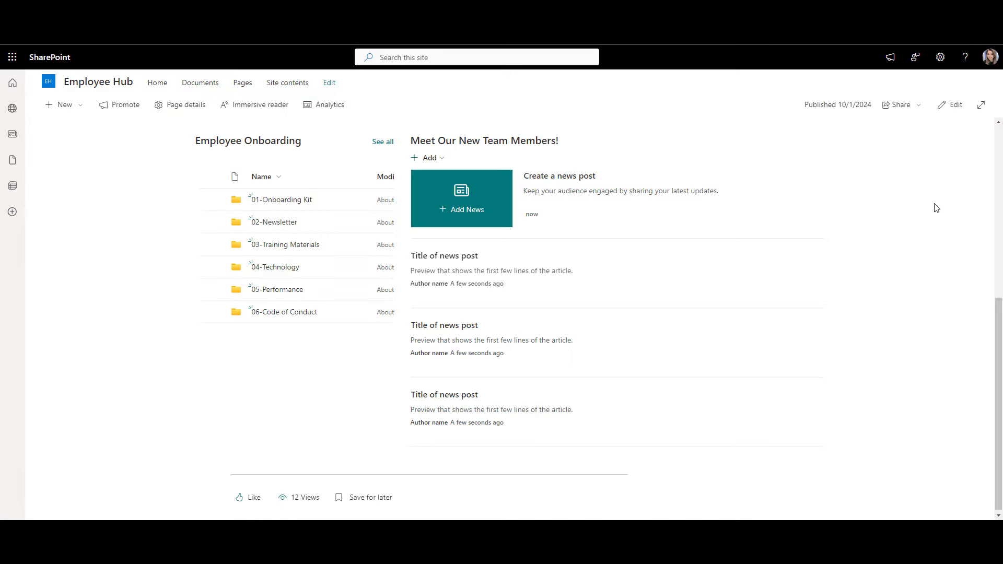
scroll(934, 208, up, 1)
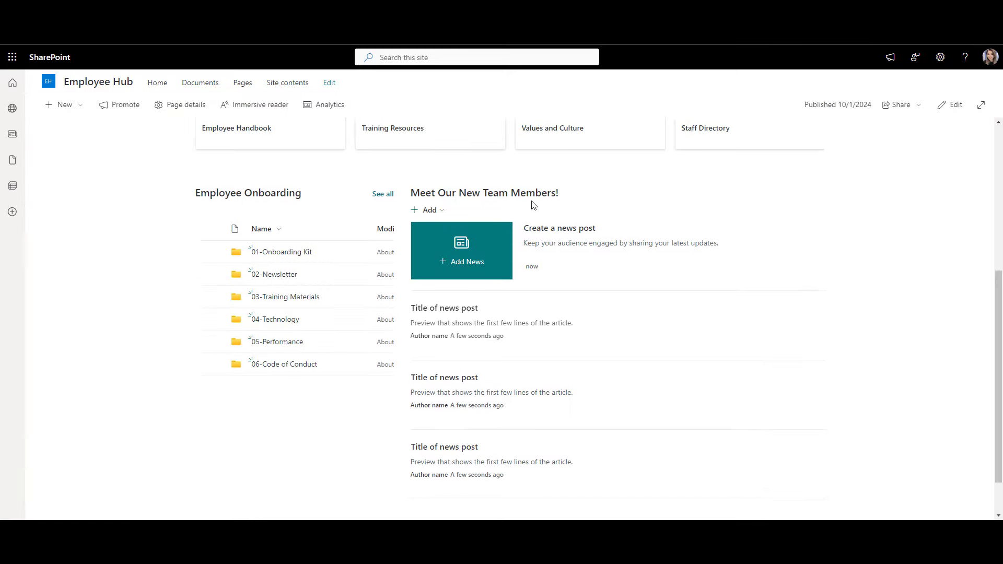
click(423, 213)
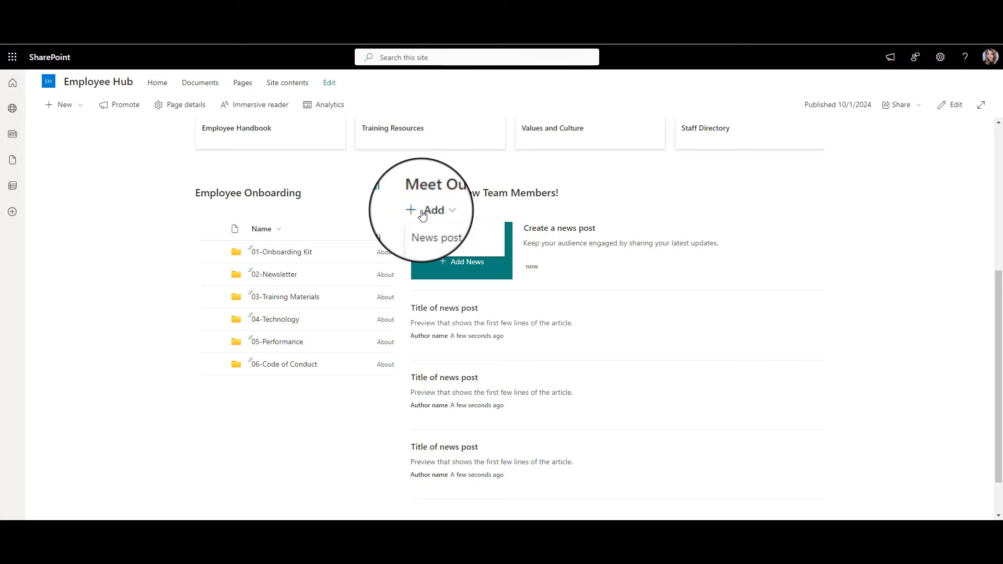
click(437, 232)
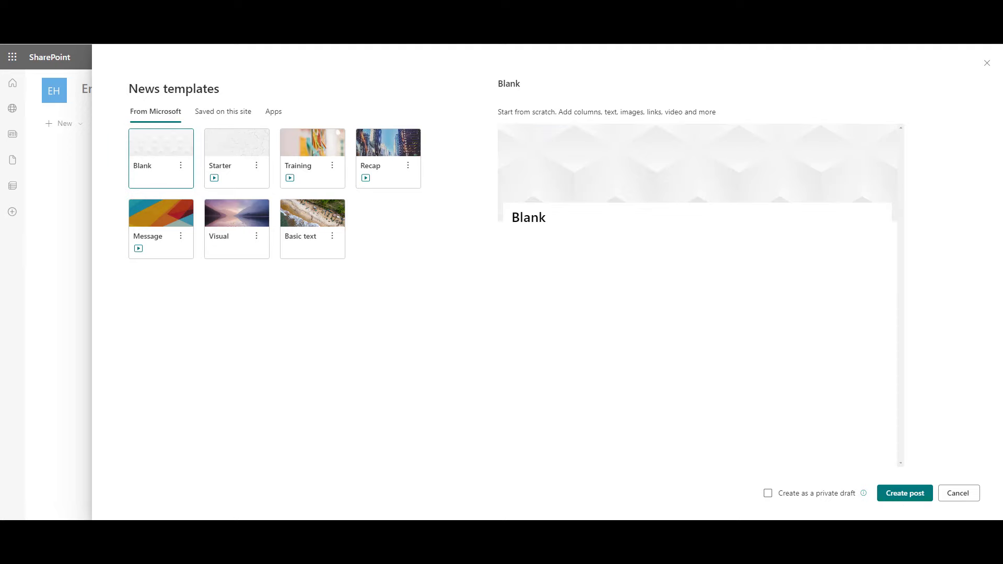
Step: Create the news post from the Blank template and paste in its welcome title
click(901, 501)
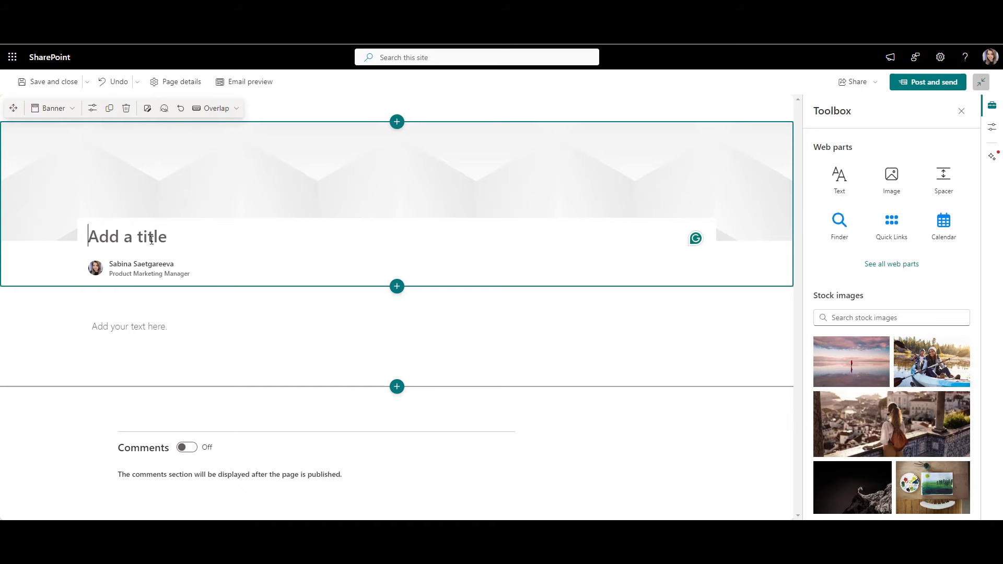
click(151, 240)
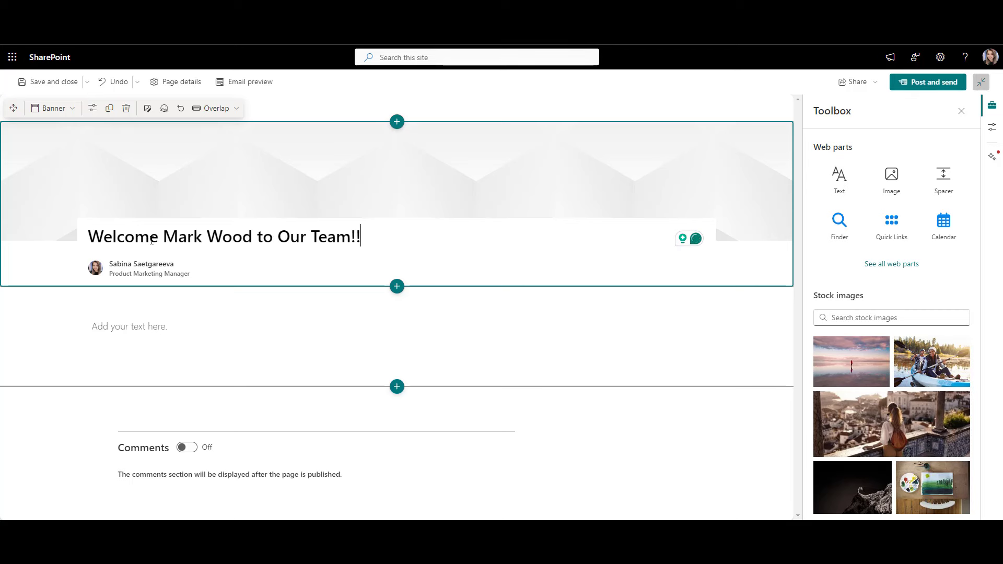
Step: Add a two-column section with the new hire's bio pasted into a left-column Text part
click(397, 288)
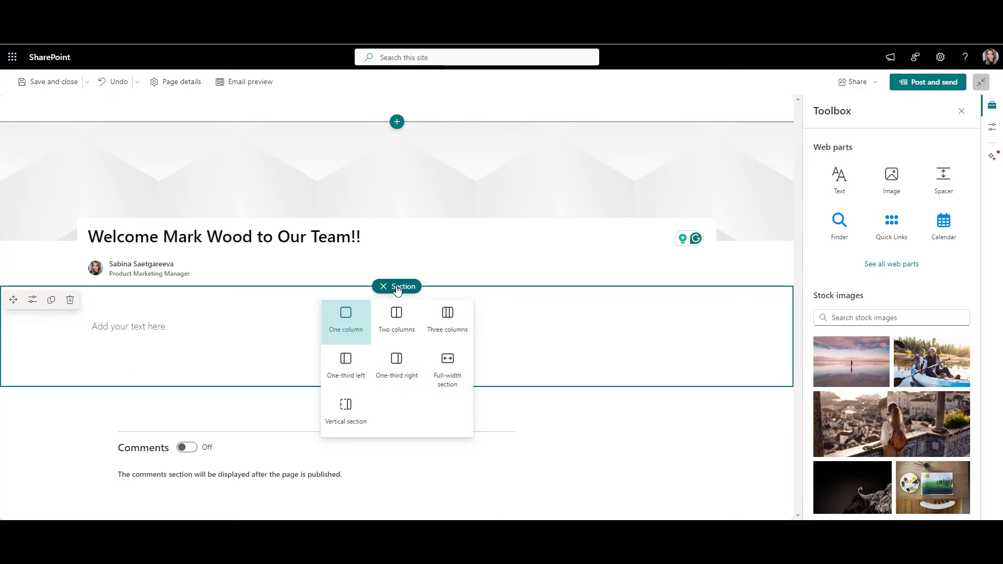
click(399, 341)
click(256, 279)
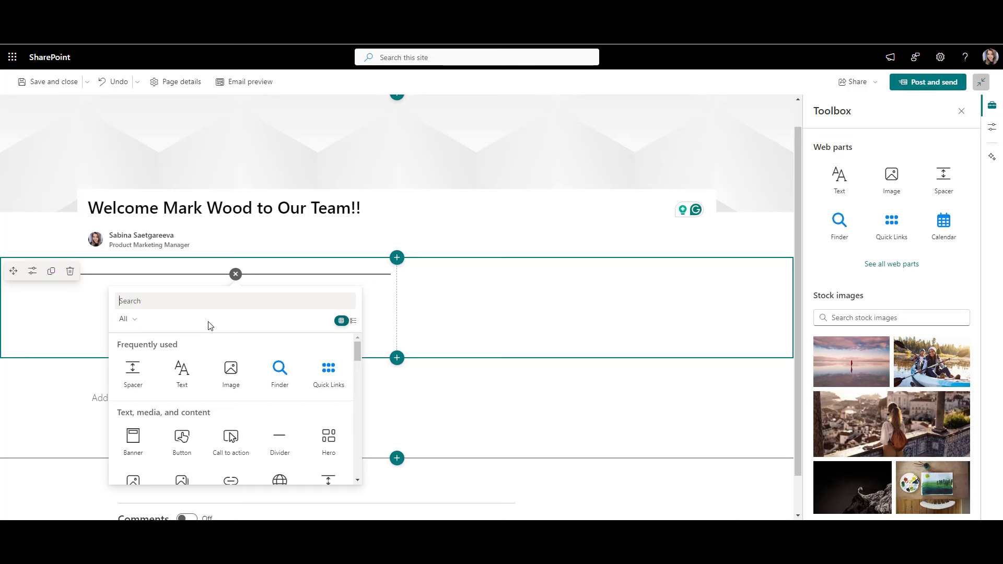
click(183, 371)
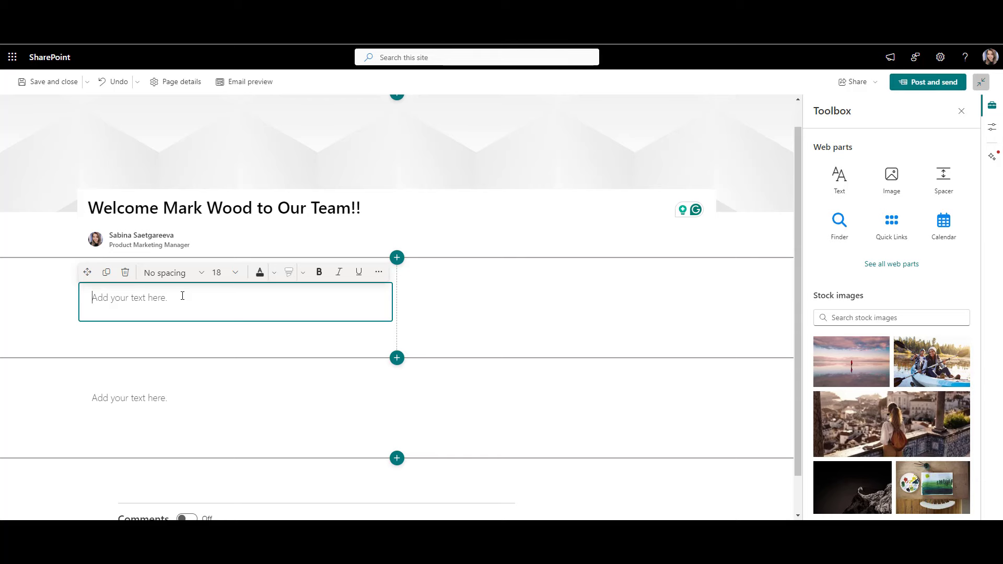
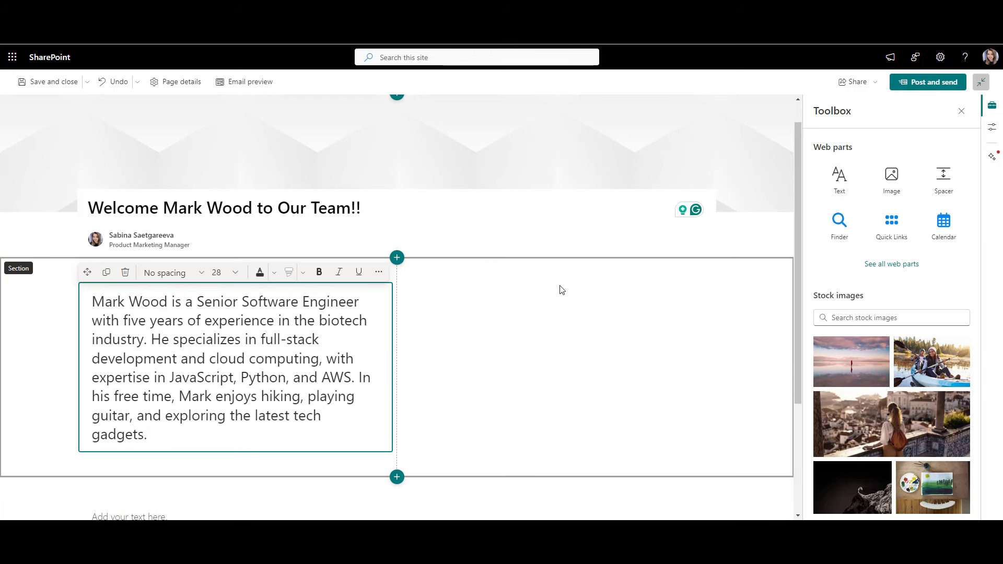
Step: Insert an Image web part with the new hire's photo in the second column
click(560, 289)
click(559, 274)
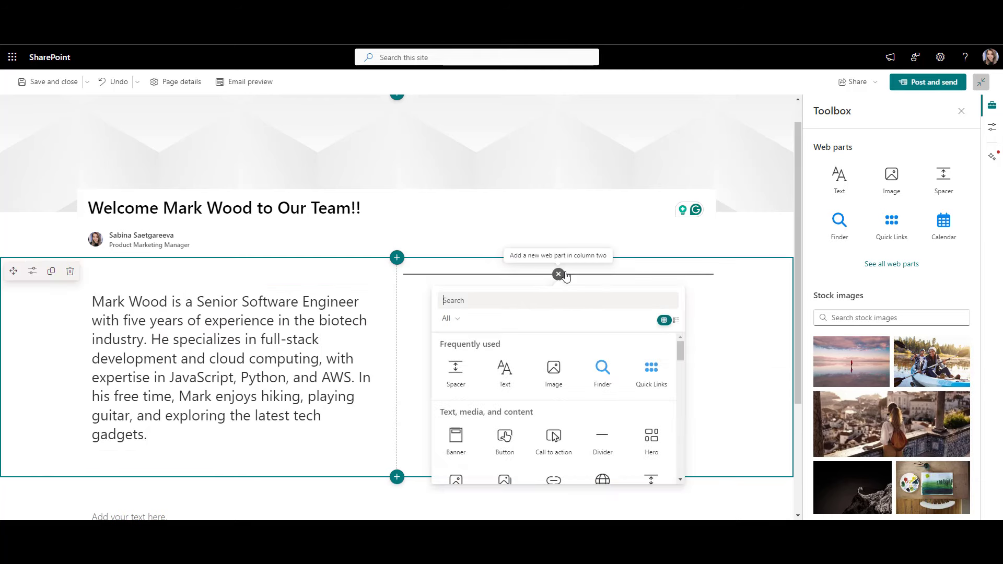
click(555, 372)
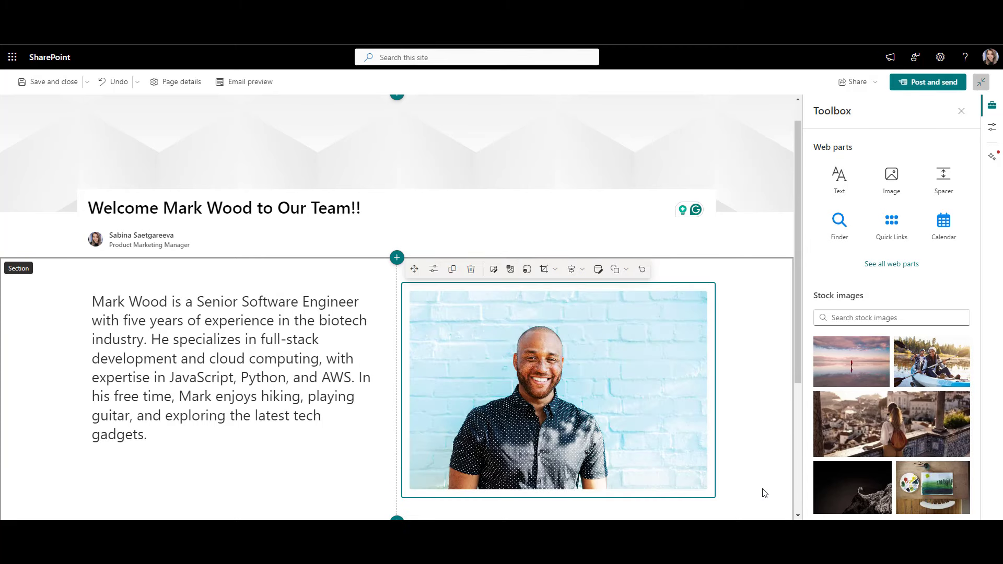
Step: Give the post's title banner a confetti background image
click(53, 165)
click(147, 108)
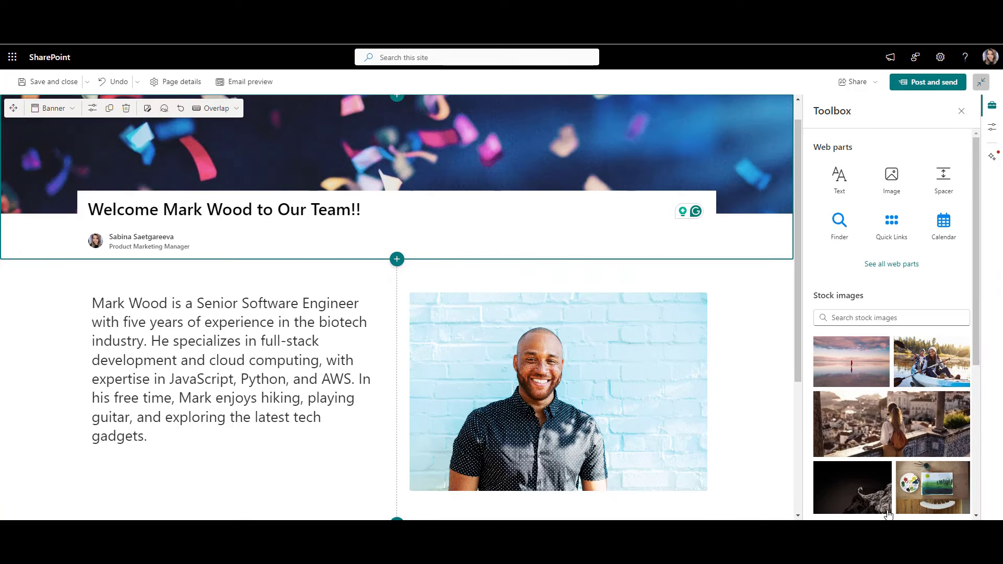
click(157, 134)
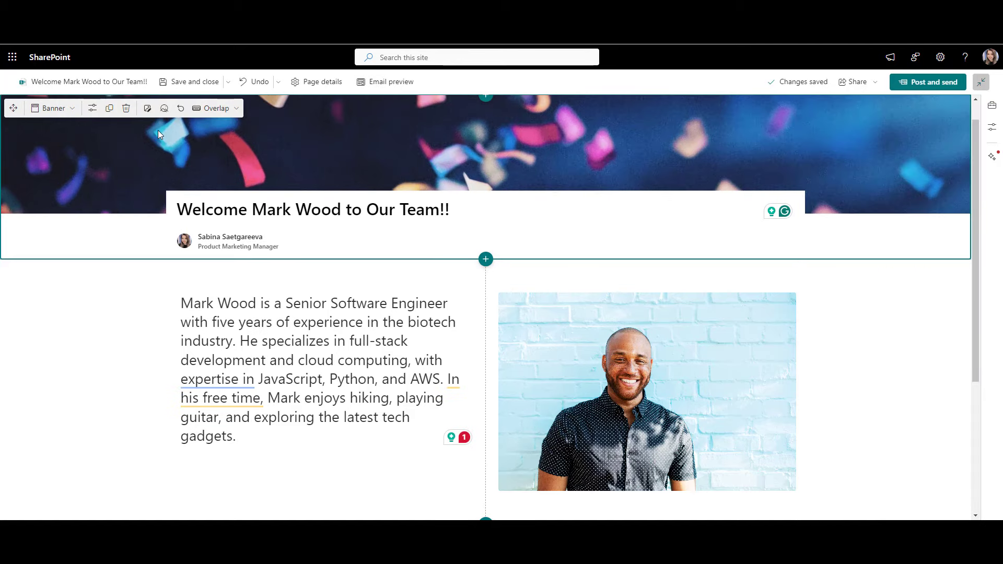
Step: Review the page description in Page details, then close the panel
click(318, 84)
scroll(945, 229, up, 3)
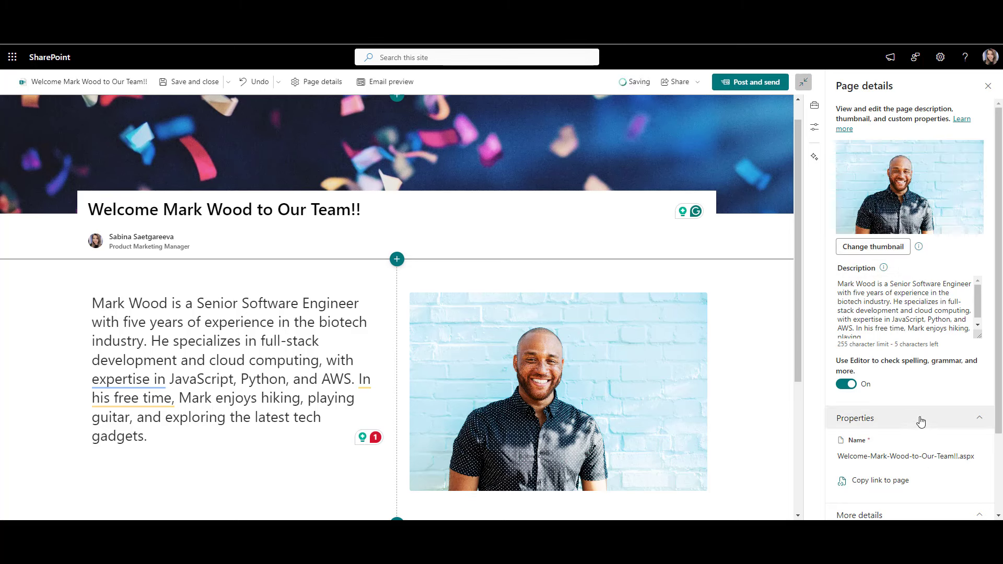
click(988, 87)
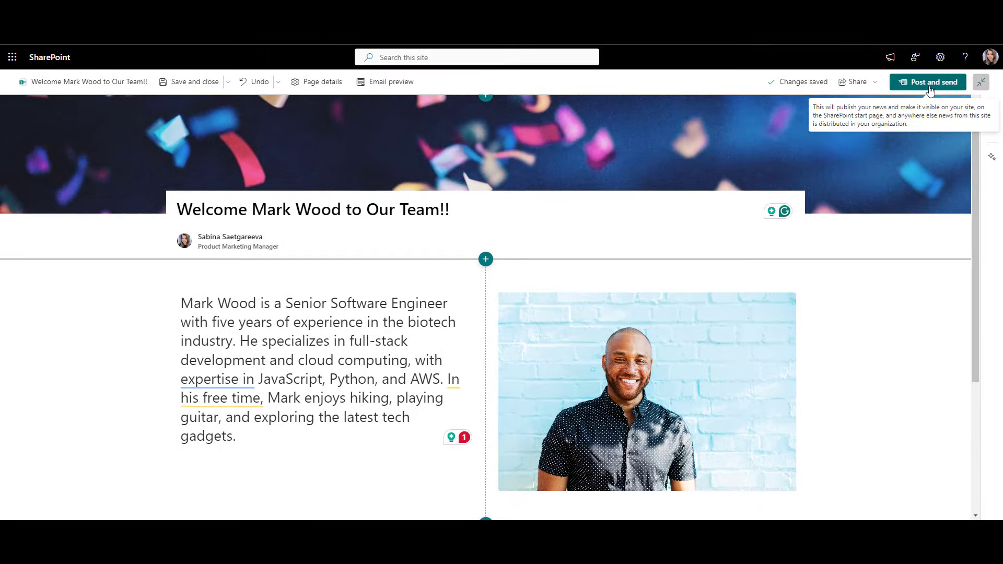
Step: Publish the welcome news post and address its email share to a suggested colleague
click(930, 90)
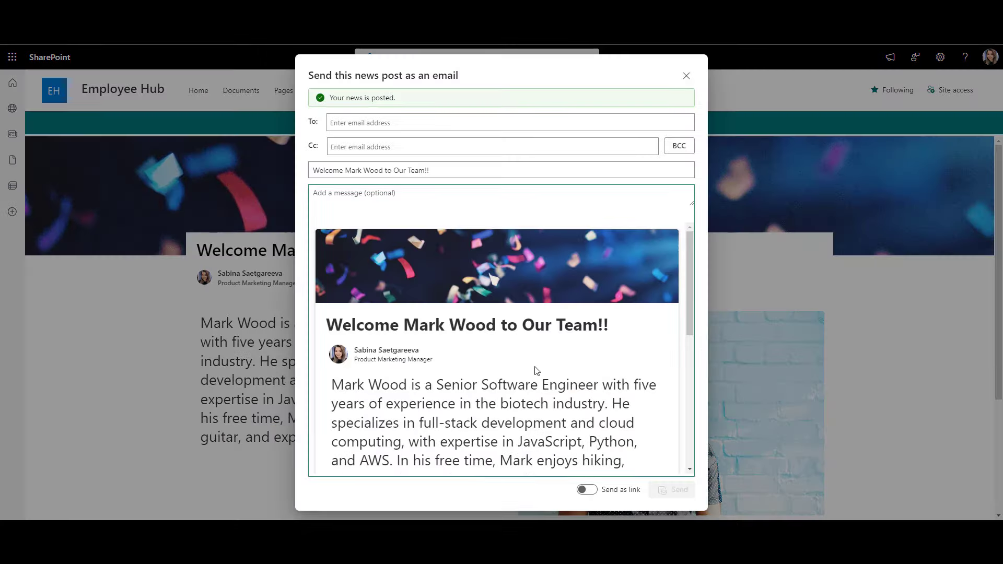
click(495, 128)
text(sab)
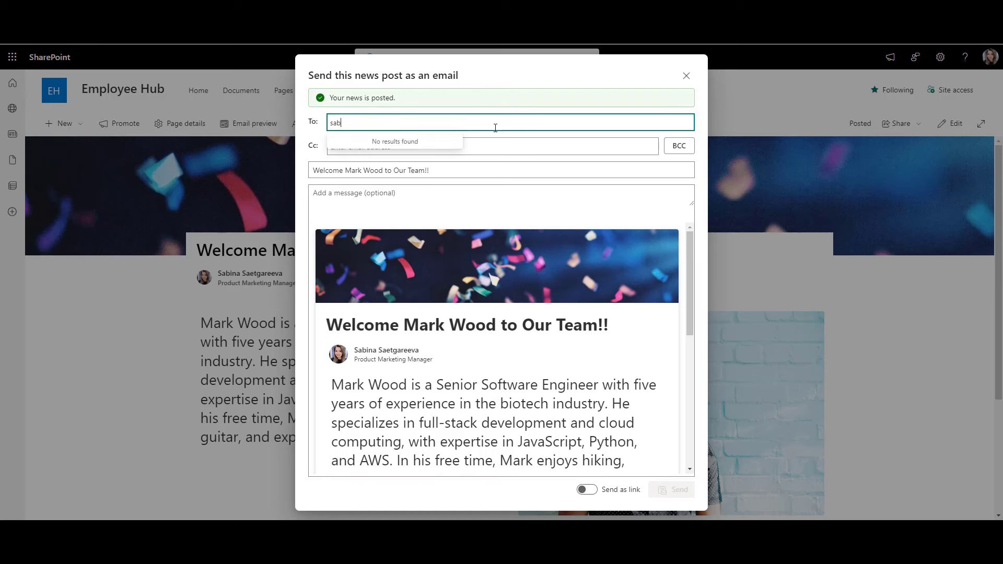
click(433, 153)
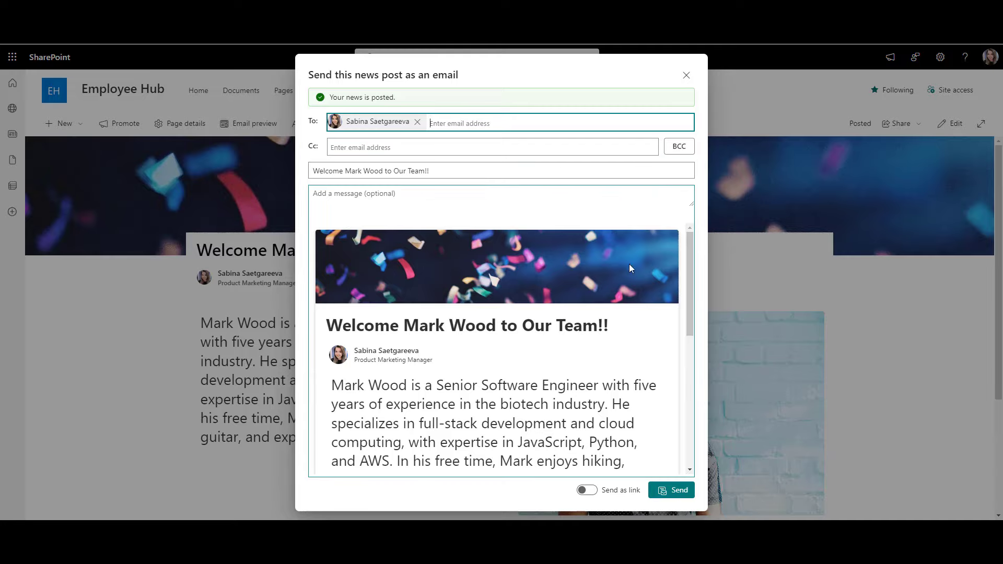
Step: Send the news email, then read the received announcement through to the end in Outlook
click(666, 491)
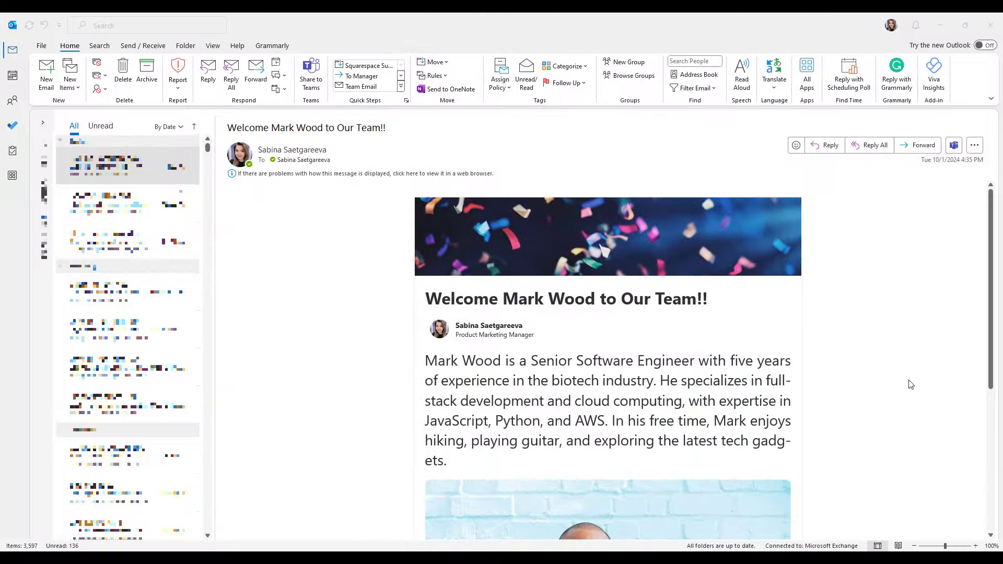
scroll(910, 384, down, 5)
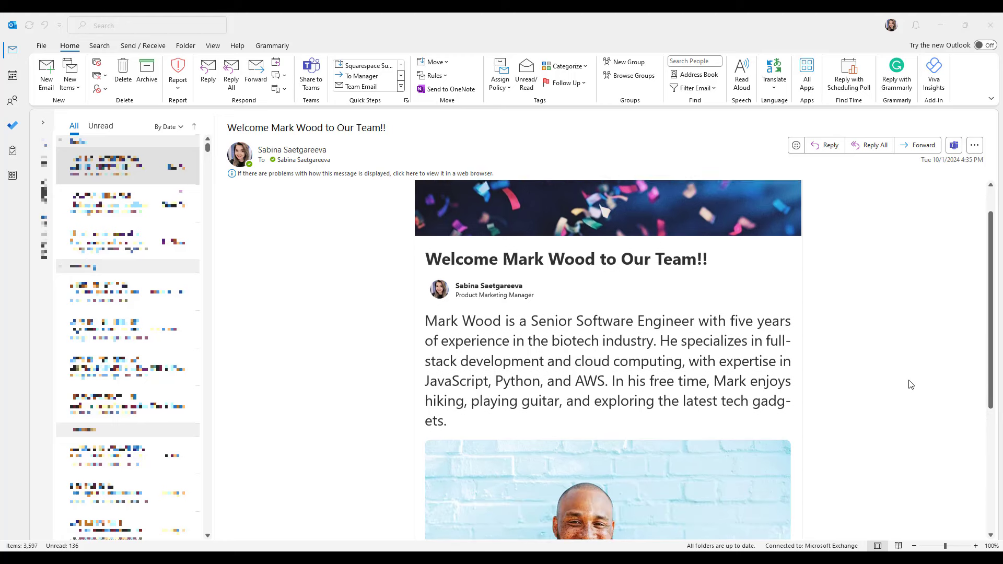
scroll(910, 384, down, 2)
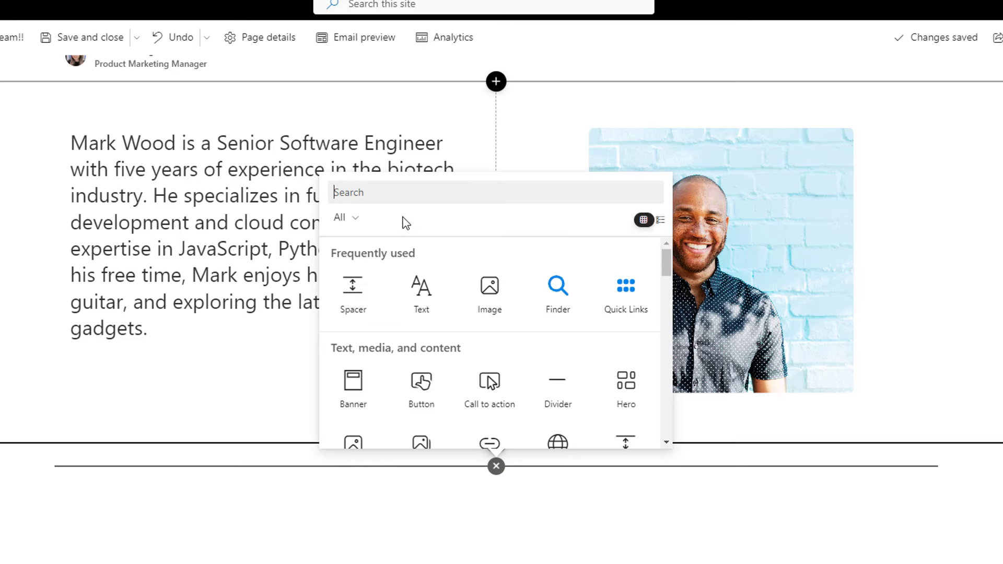
Step: Filter the web part picker to show only the Made for email category
click(345, 219)
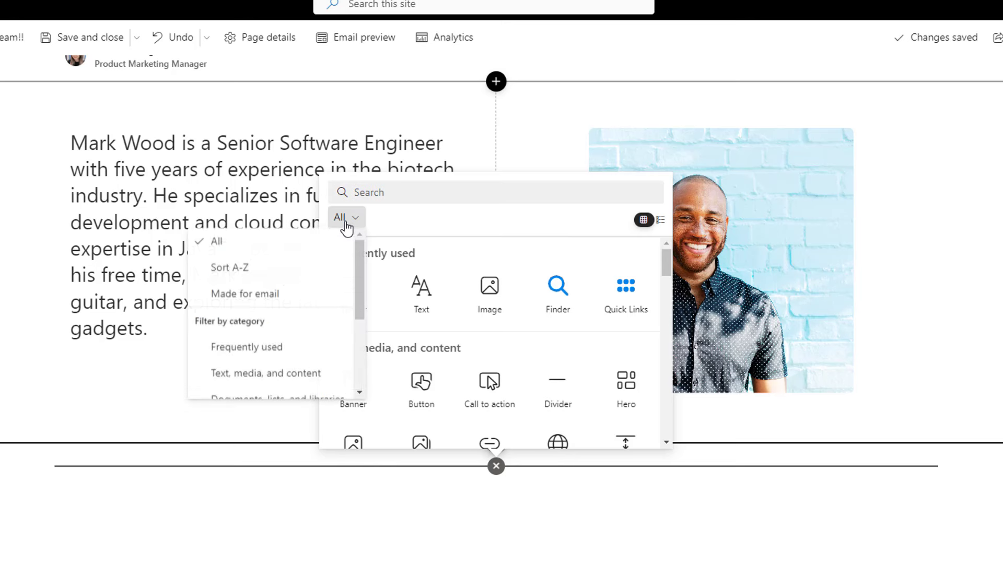
click(321, 302)
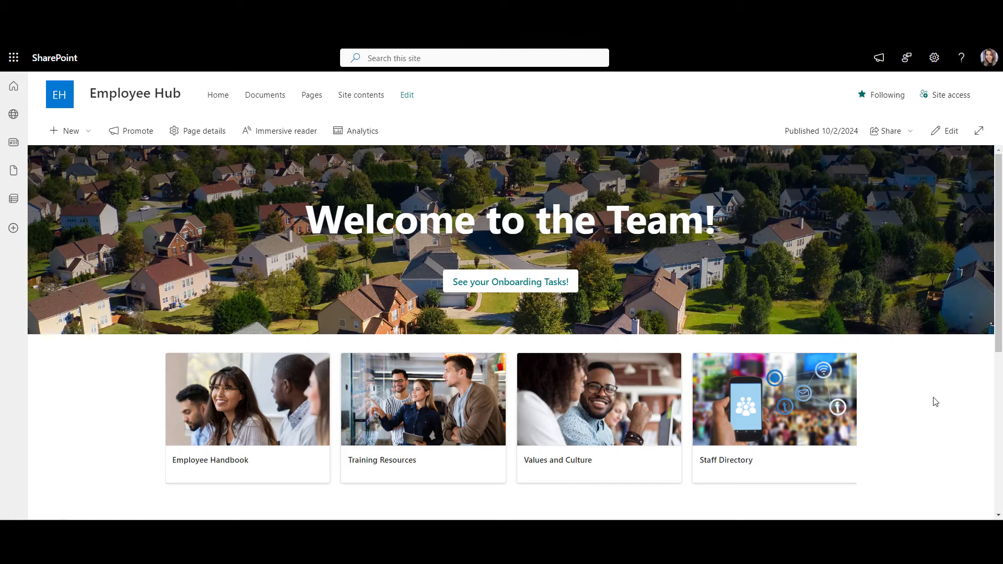
Step: Scroll the Employee Hub page down to the Meet Our New Team Members news section
scroll(935, 401, down, 5)
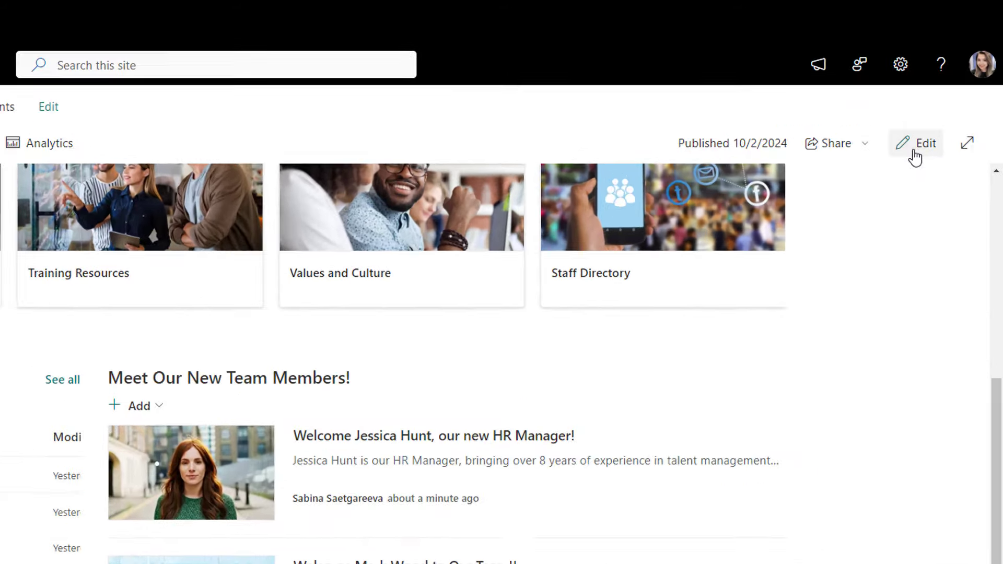
Step: Turn off number of views, author and first published date in the Meet Our New Team Members news part
click(915, 156)
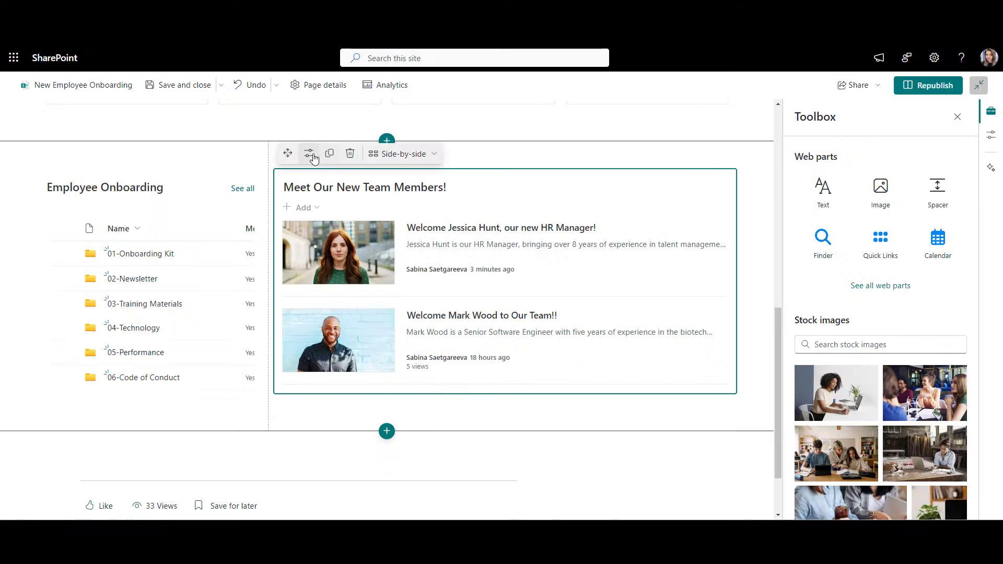
click(313, 157)
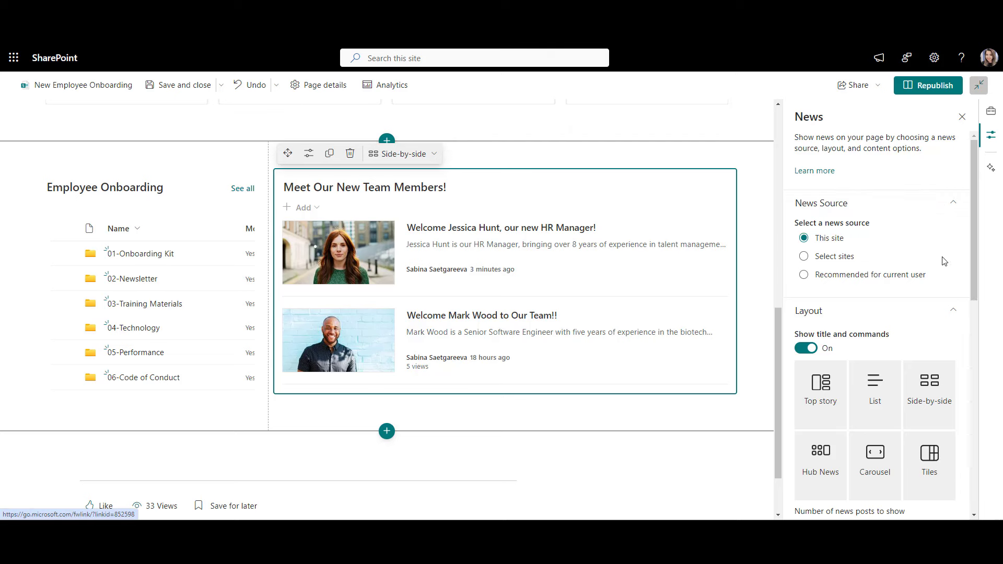
scroll(944, 261, down, 3)
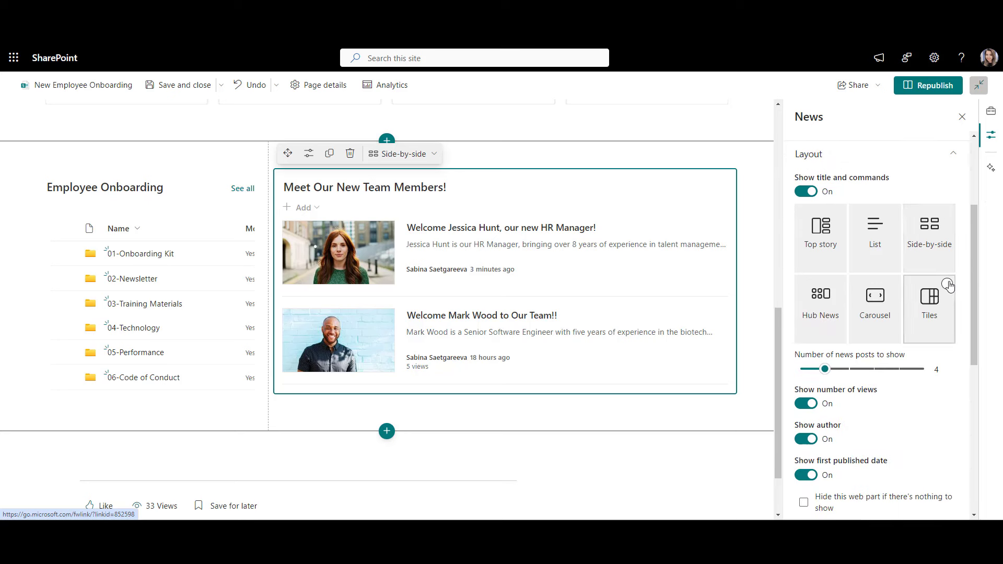
scroll(948, 285, down, 4)
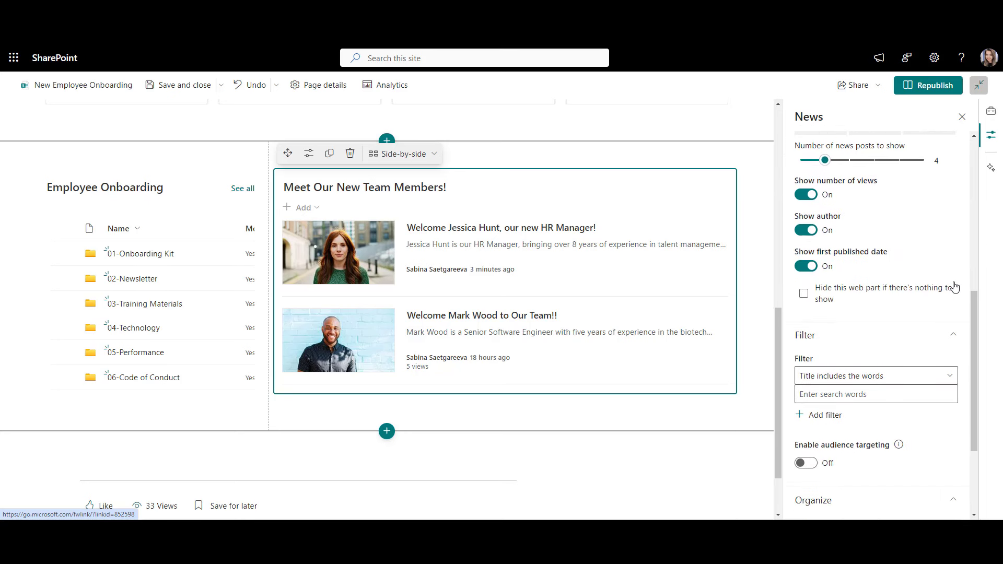
click(805, 195)
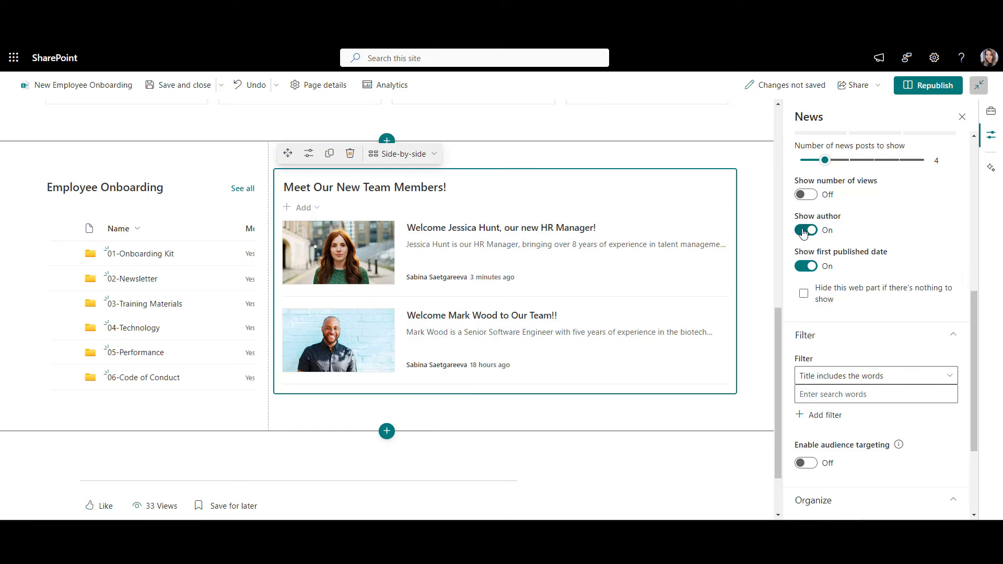
click(805, 230)
click(806, 266)
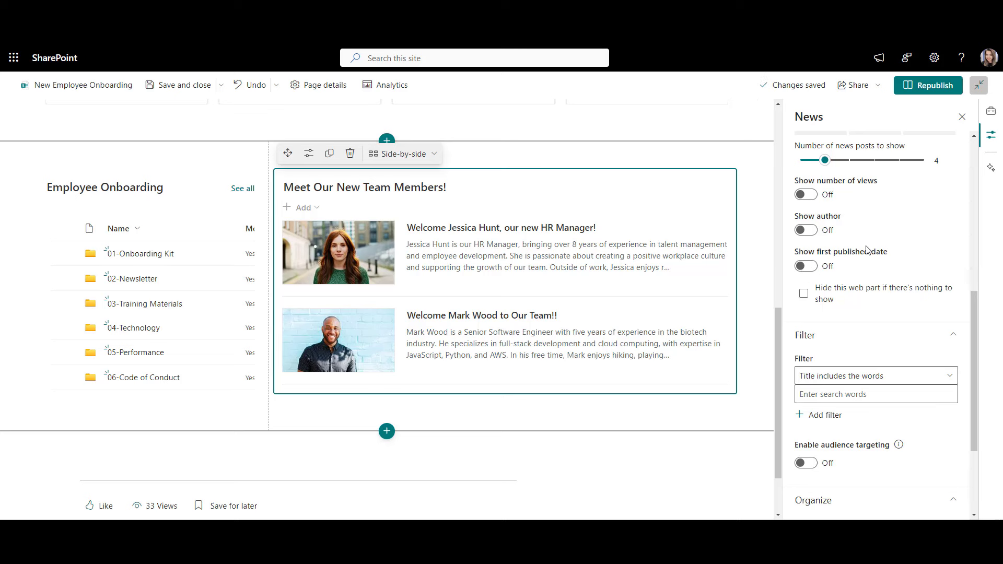
click(962, 118)
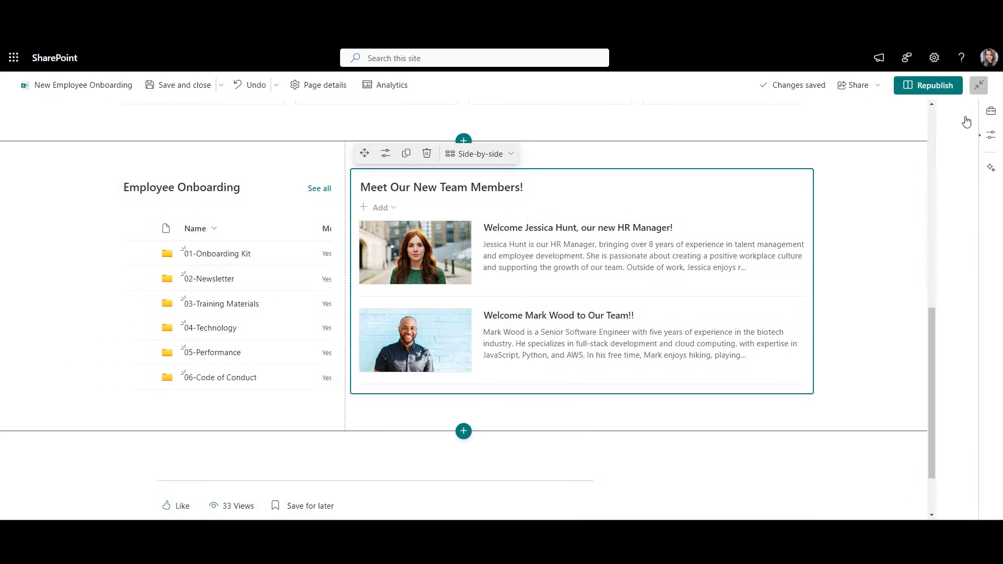
Step: Add an empty one-column section below the onboarding section and insert a People web part
click(948, 180)
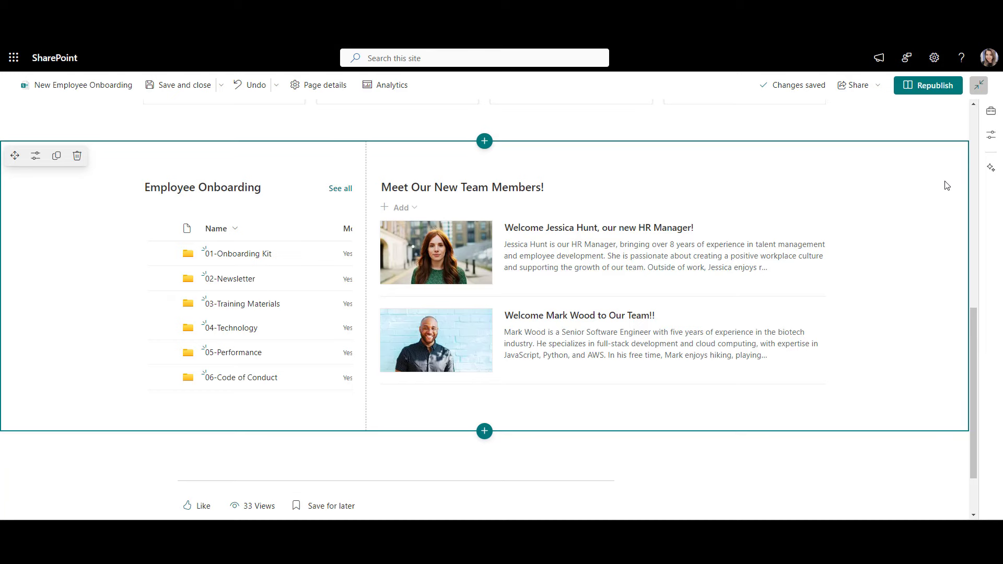
scroll(947, 185, down, 2)
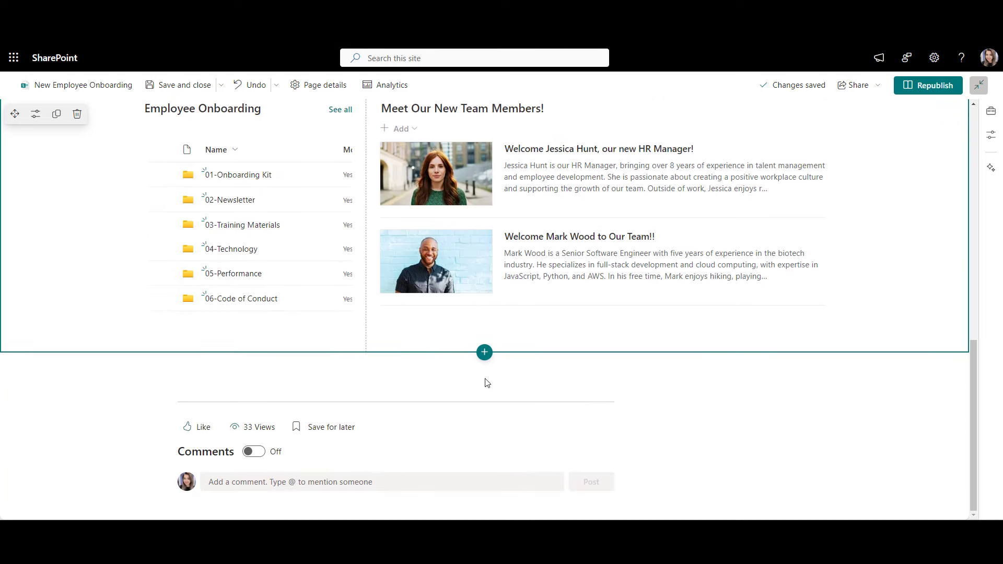
click(484, 352)
click(440, 224)
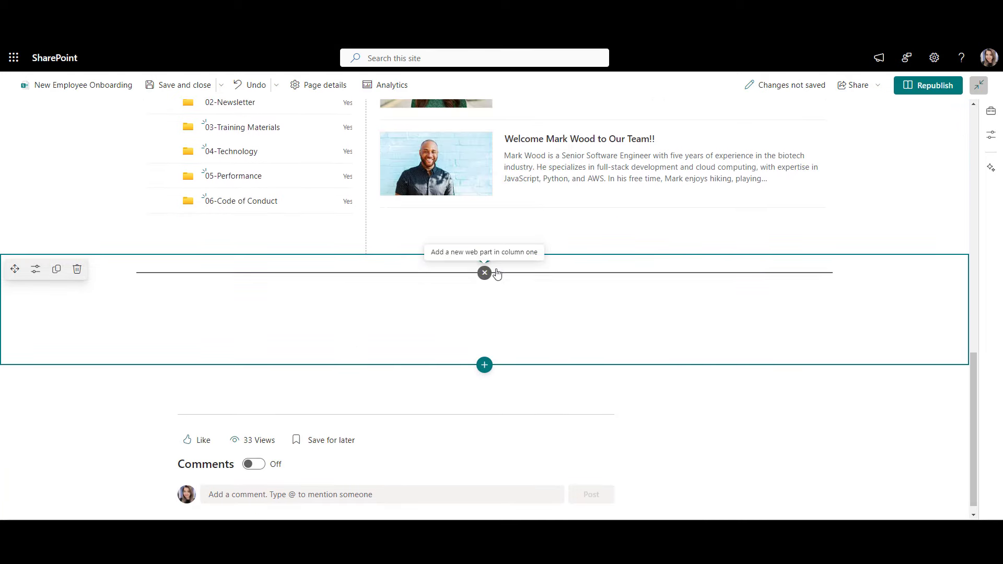
text(people)
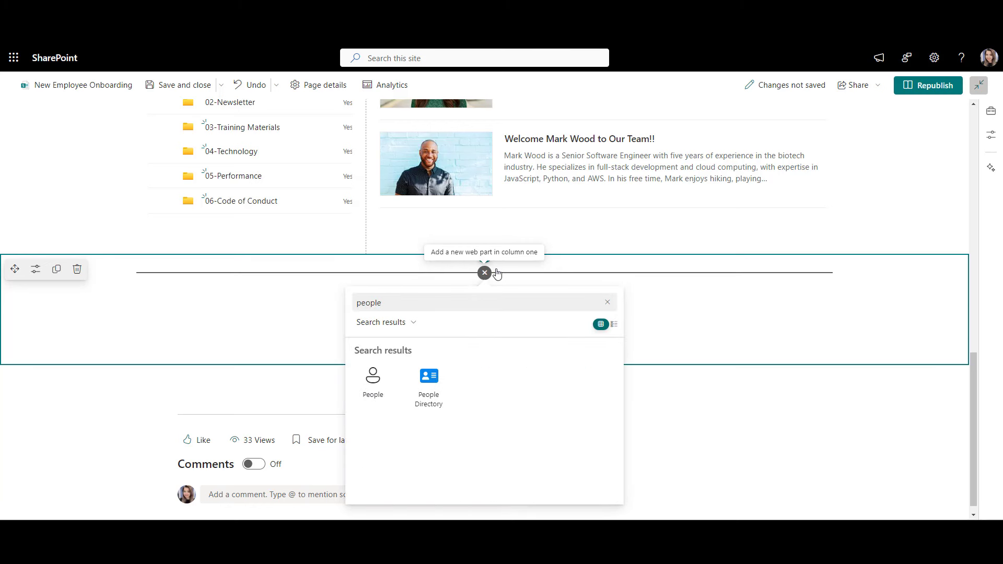
click(380, 397)
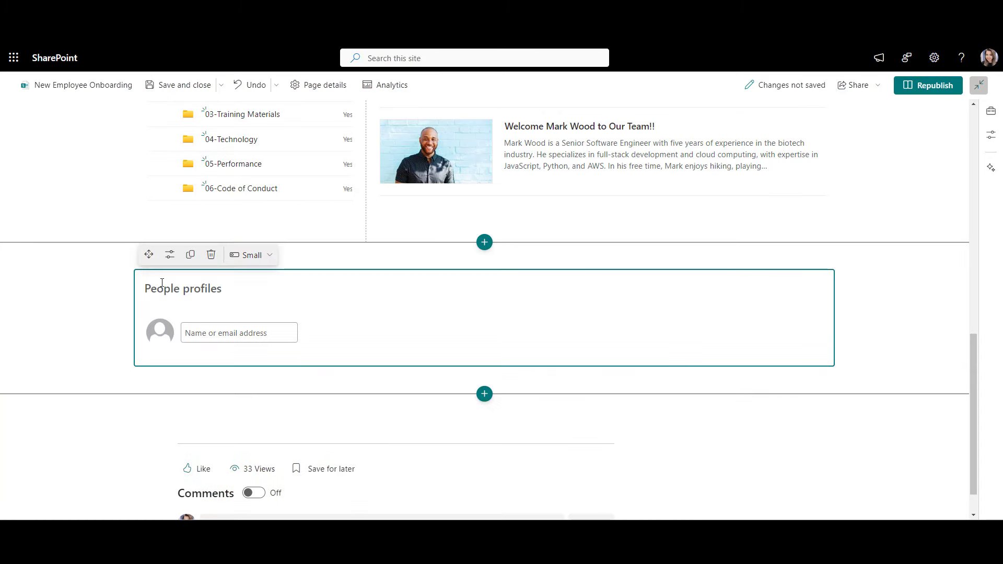
Step: Title the People part 'Meet your Onboarding Team' and search for the IT admin by name
text(Meet your Onboarding Team)
click(199, 335)
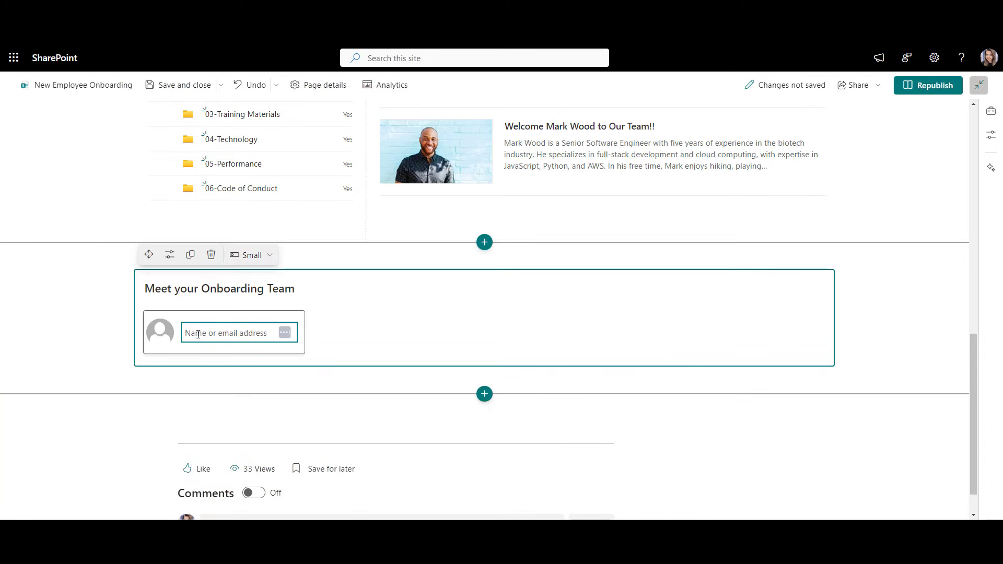
text(an)
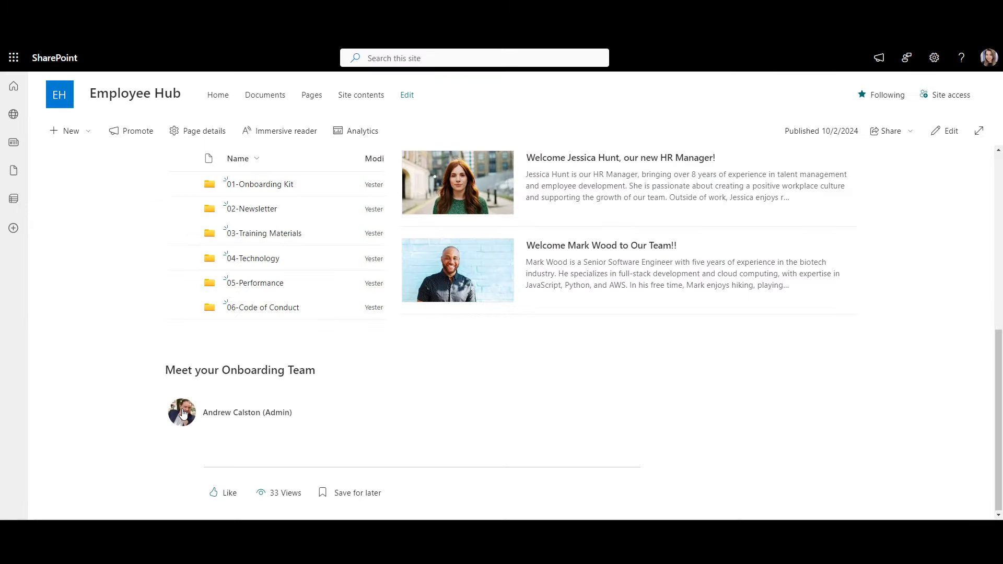
Step: Preview the IT admin's profile card in the Meet your Onboarding Team part
mouse_move(183, 414)
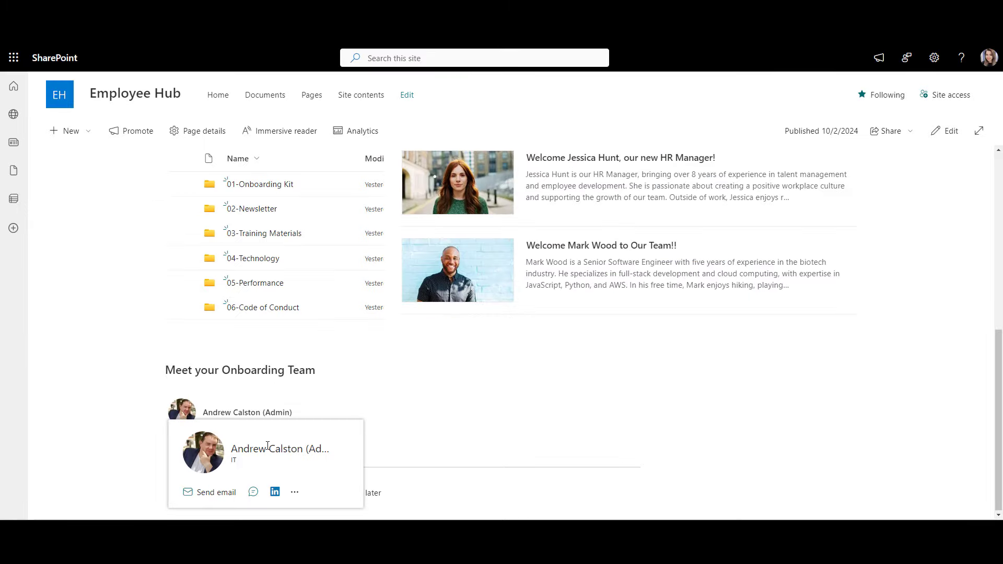
mouse_move(273, 447)
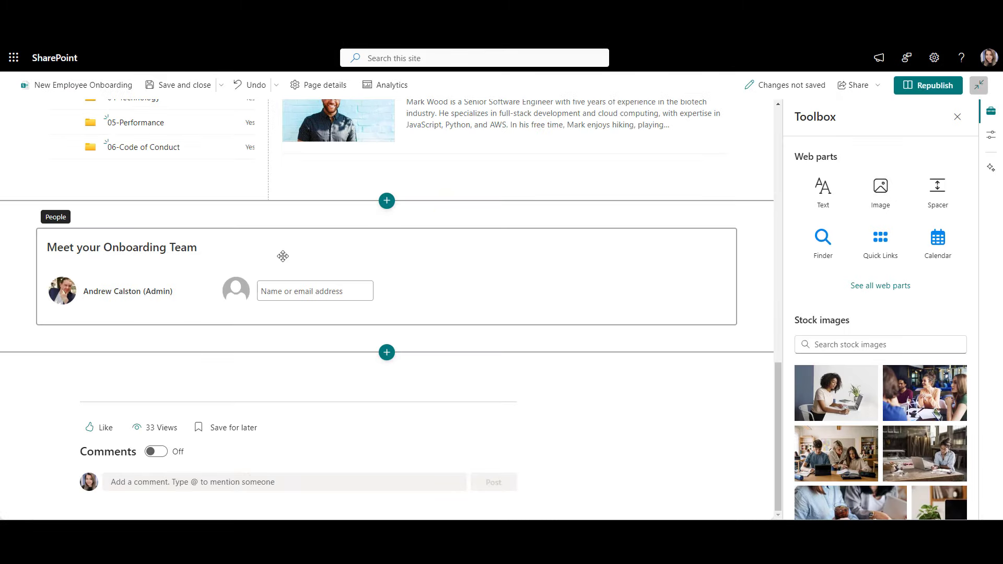
Step: Switch the onboarding team cards to Medium and tag the admin 'Contact for IT support'
click(283, 256)
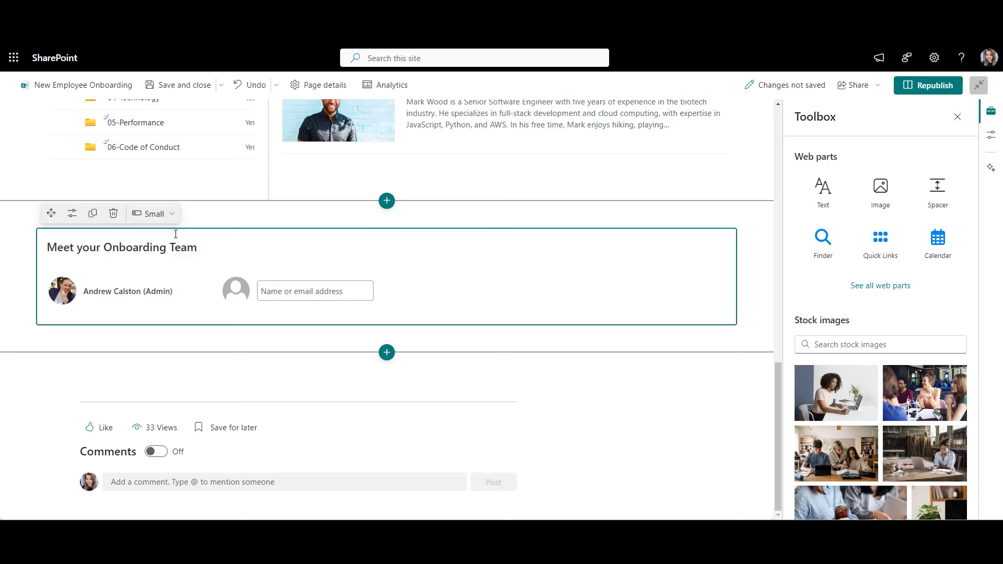
click(153, 214)
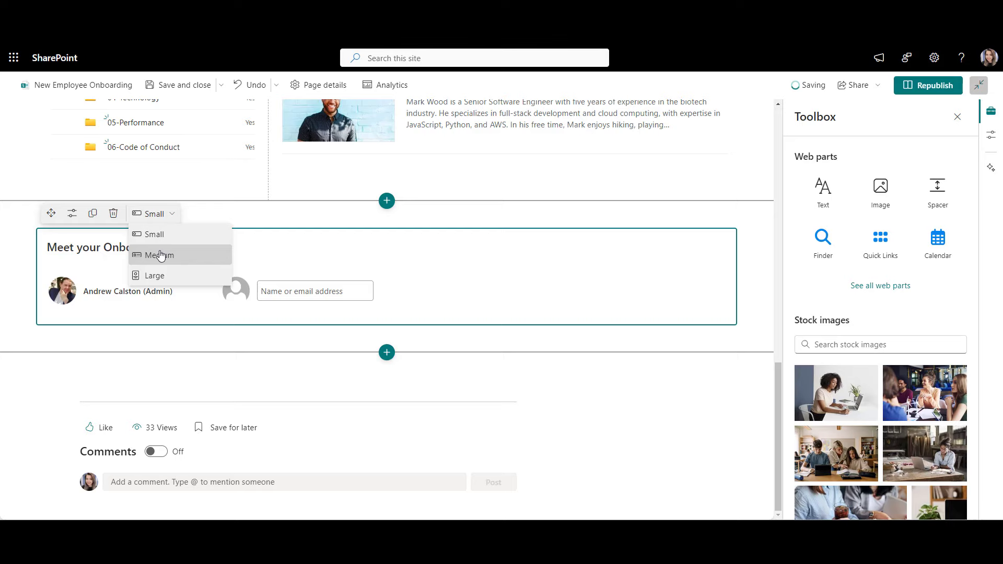
click(160, 255)
click(99, 330)
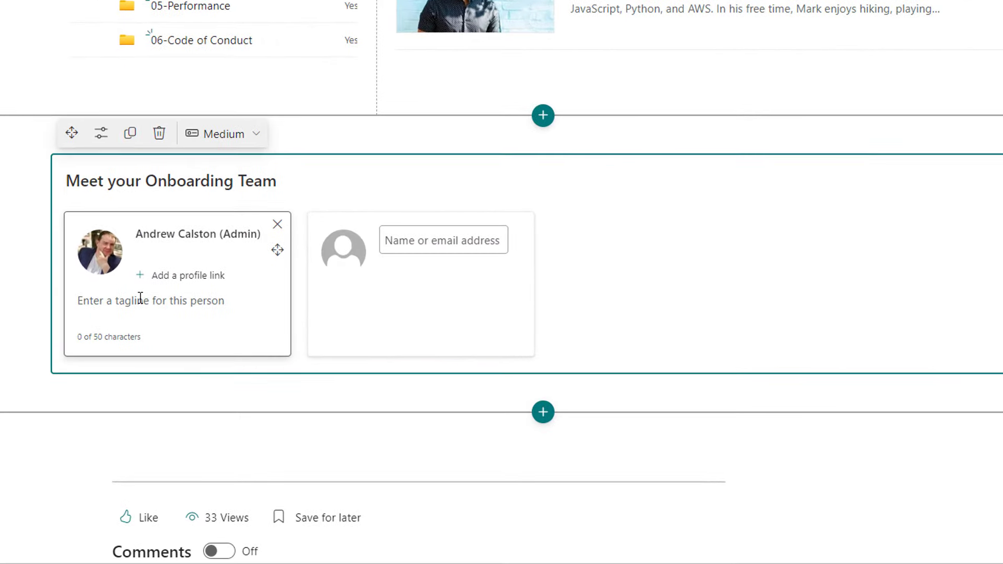
text(Contact for IT support)
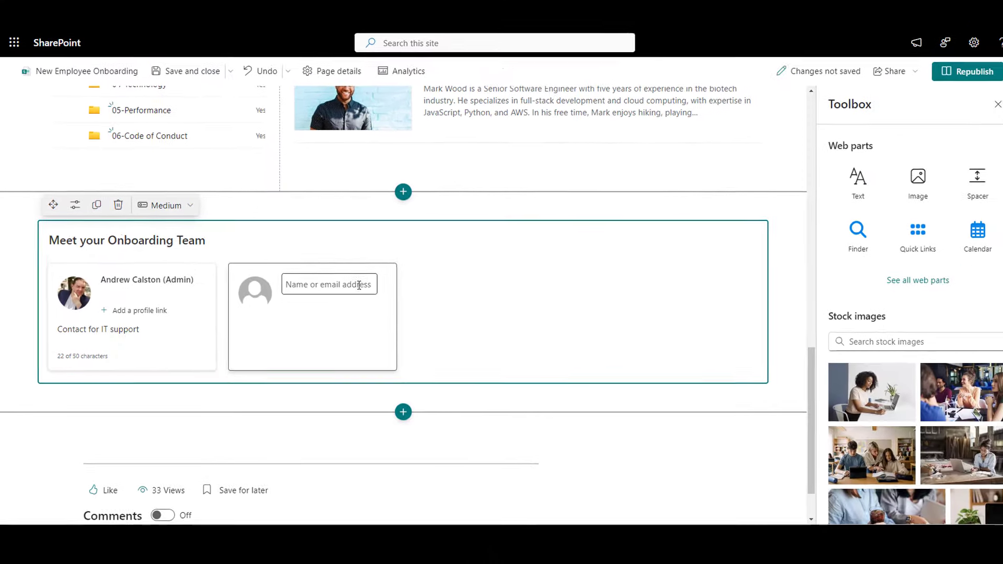
click(357, 286)
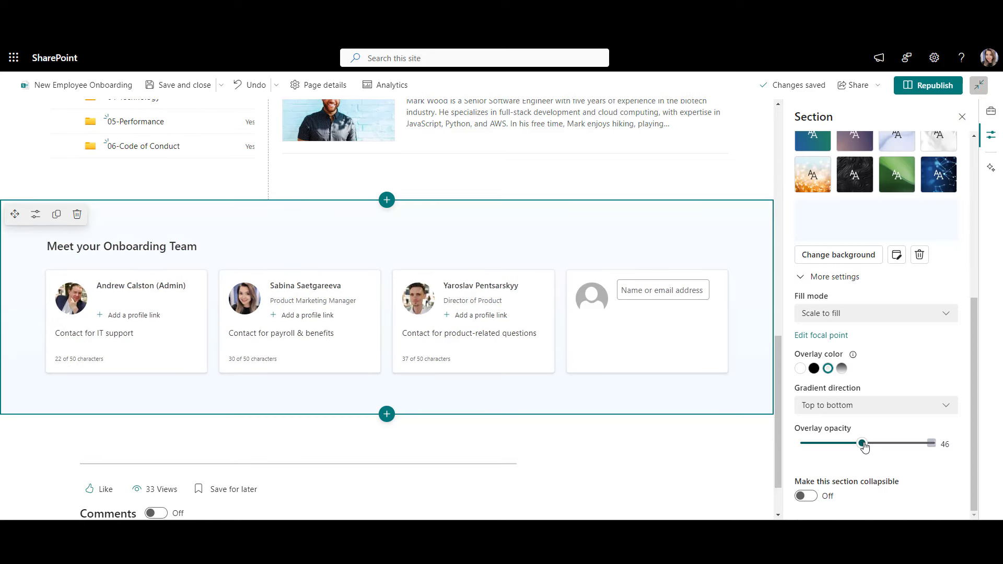
Step: Set the forest section's overlay opacity to 100 and add a one-column section below it
drag(865, 444, 905, 443)
click(932, 445)
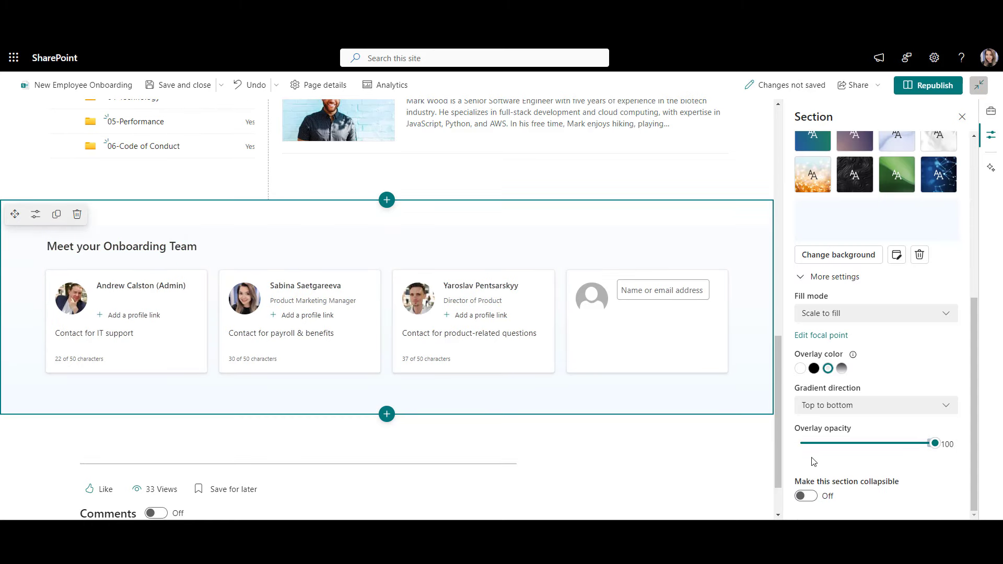
click(373, 415)
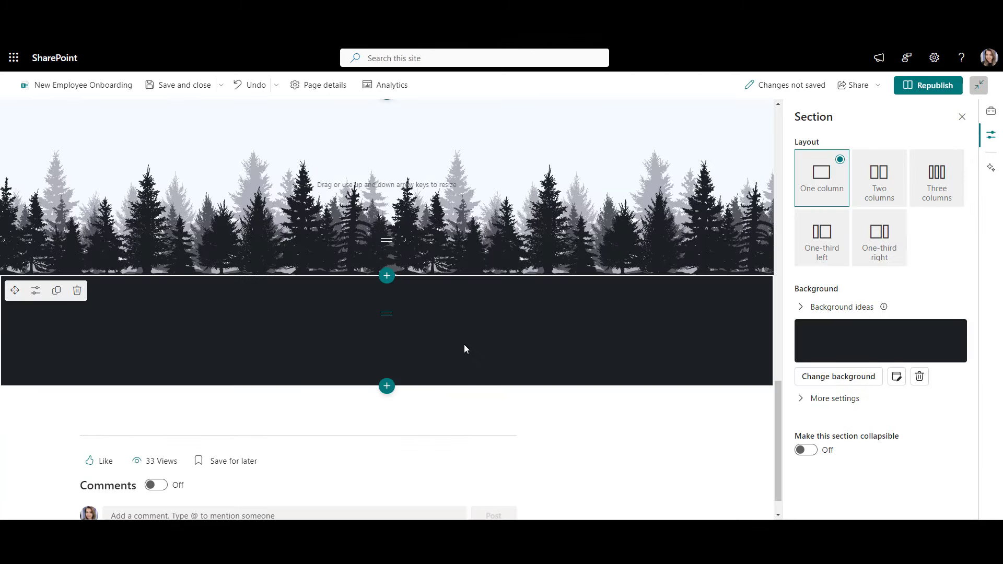
Step: Republish the Employee Hub onboarding page and review the published result
click(927, 85)
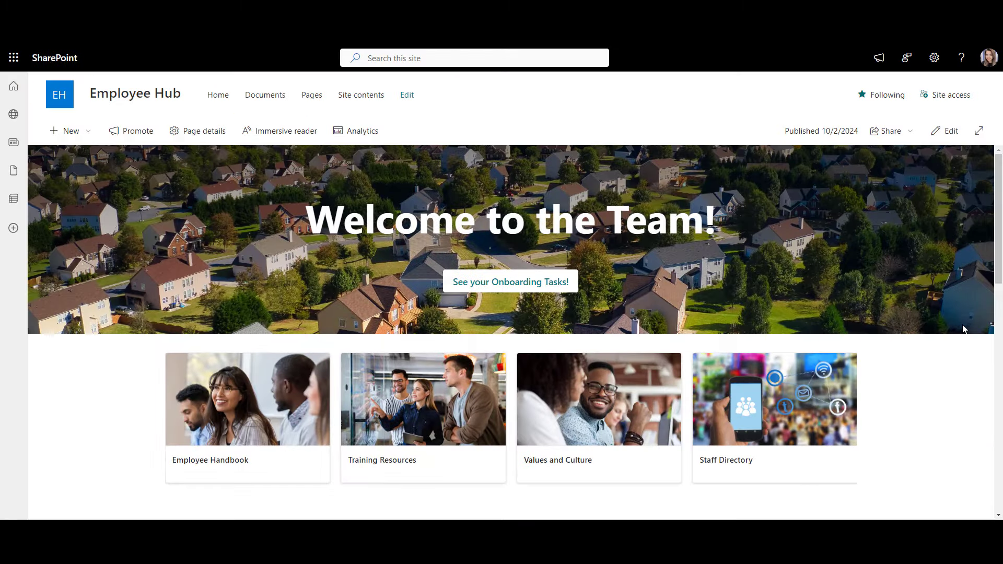
scroll(964, 329, down, 5)
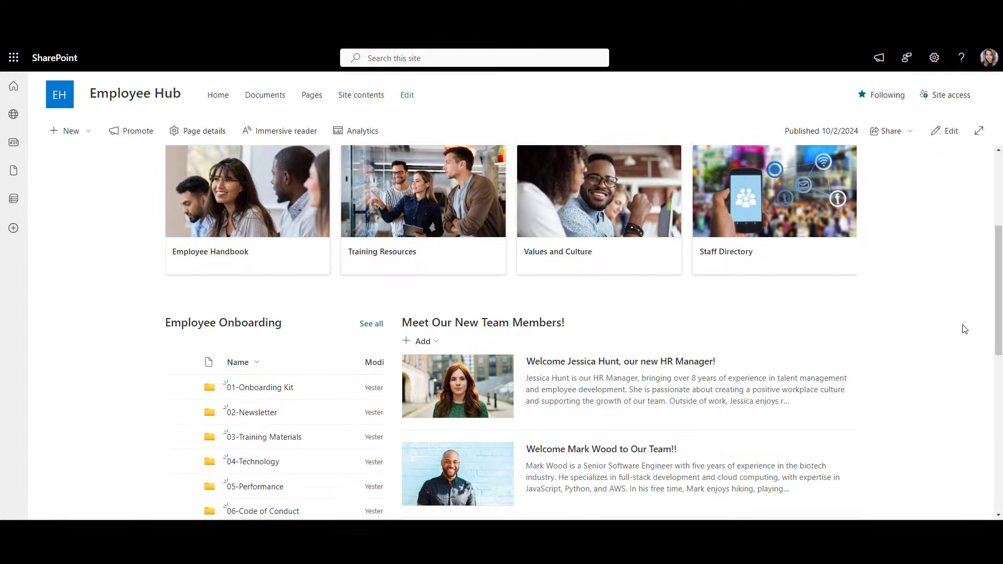
scroll(963, 329, down, 6)
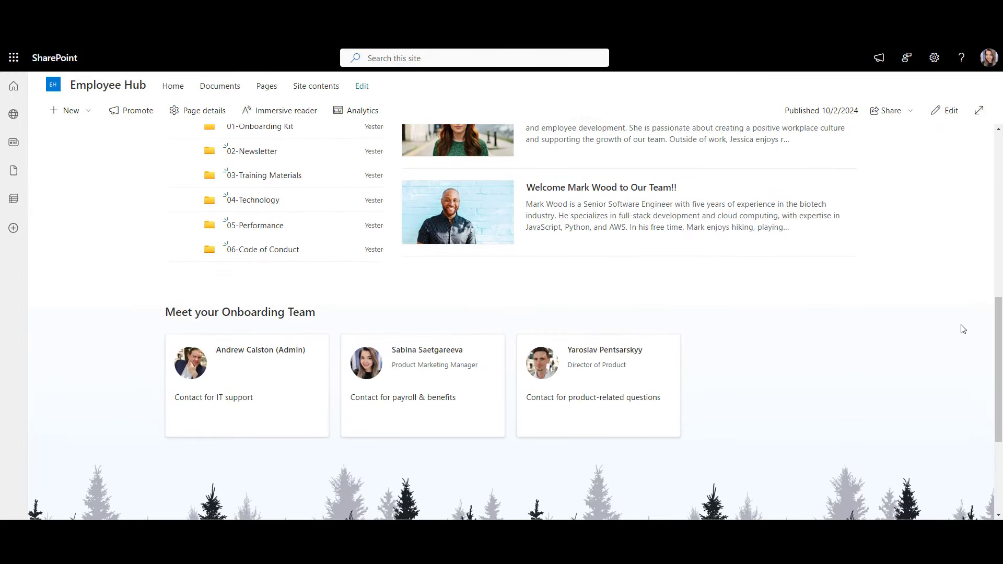
scroll(964, 329, up, 11)
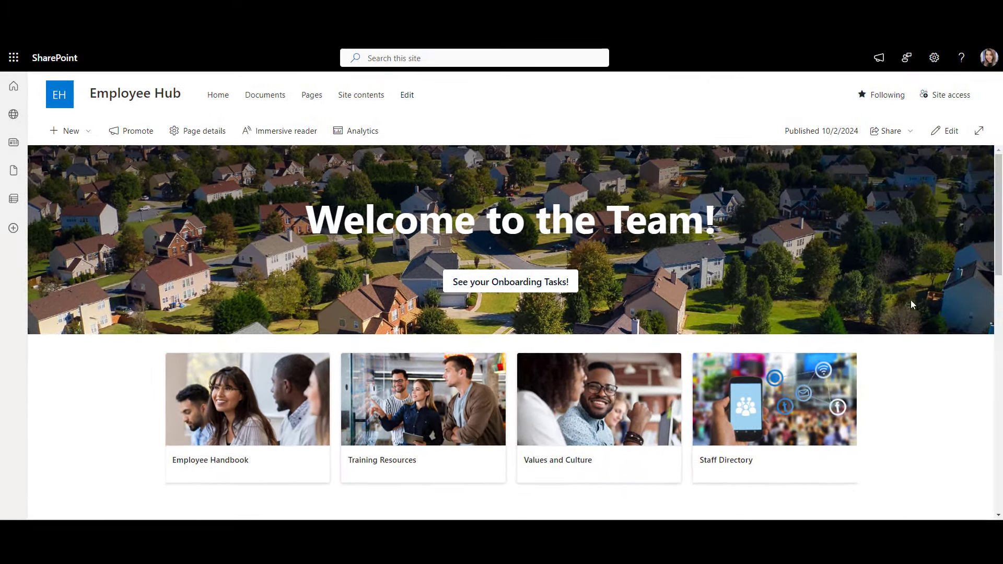
Step: Apply the Black site theme customized with a green accent colour and save it
click(934, 59)
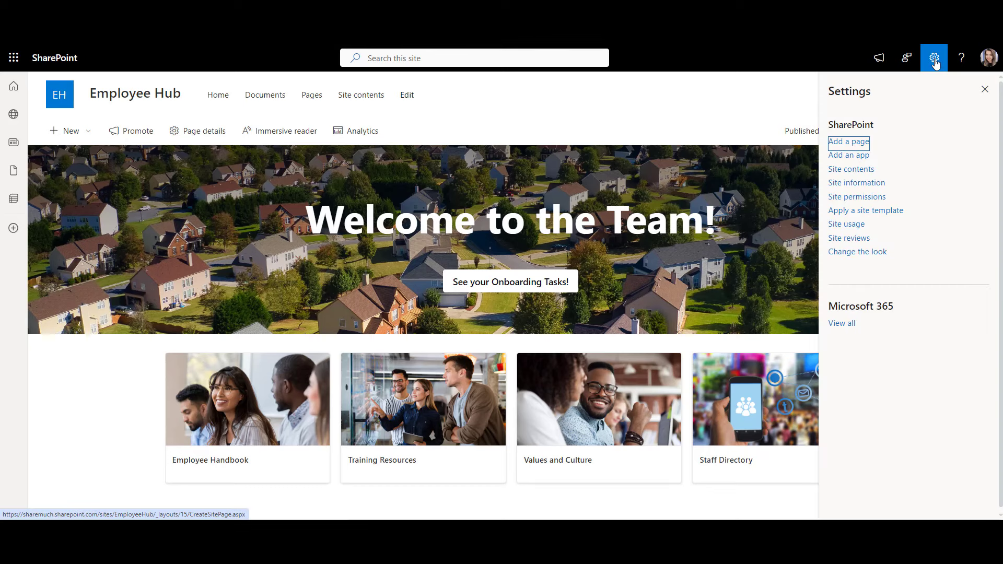
click(871, 252)
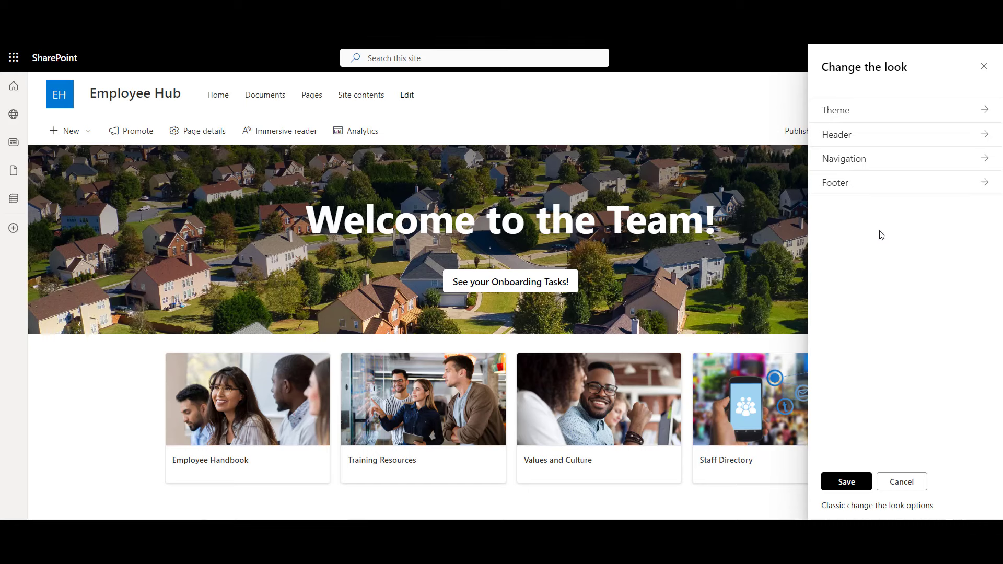
click(890, 116)
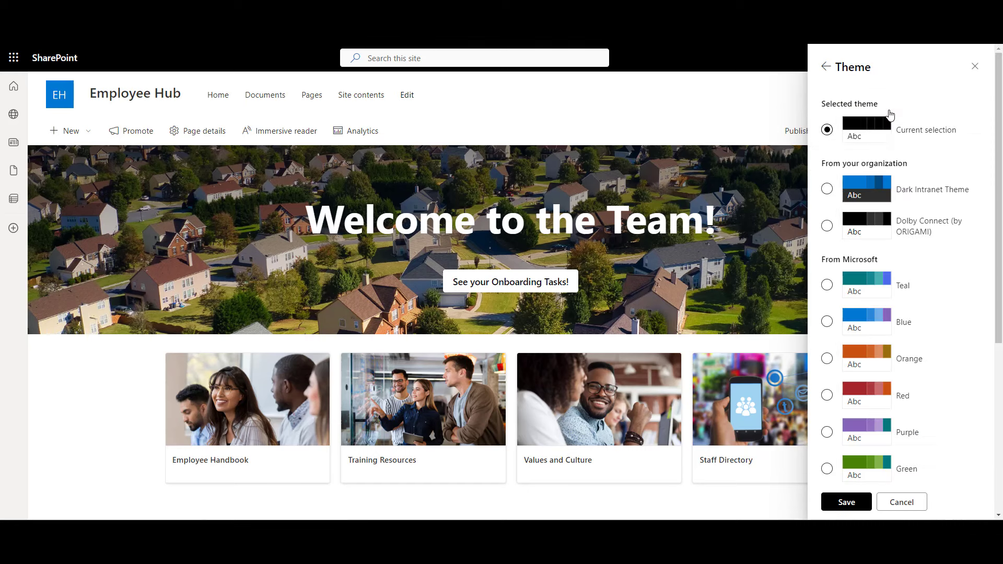
scroll(913, 376, down, 5)
click(827, 319)
click(922, 326)
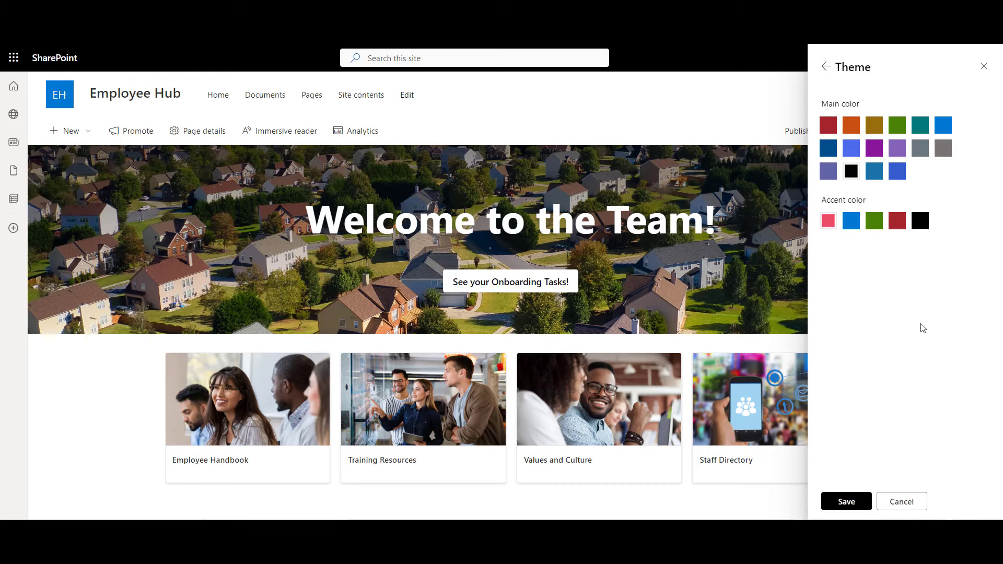
click(877, 224)
click(841, 507)
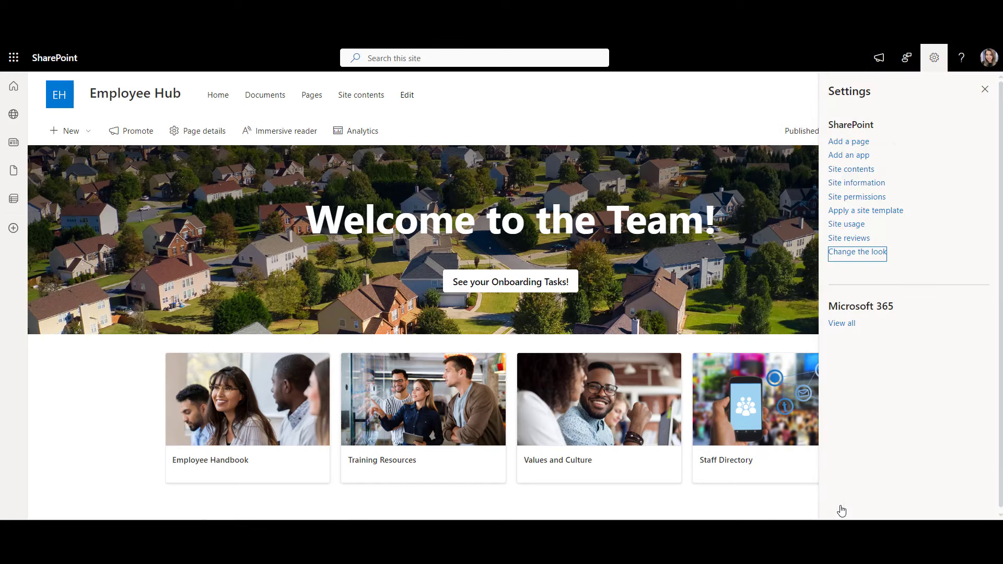
Step: Give the site header a black background and hide the Employee Hub site title
click(876, 256)
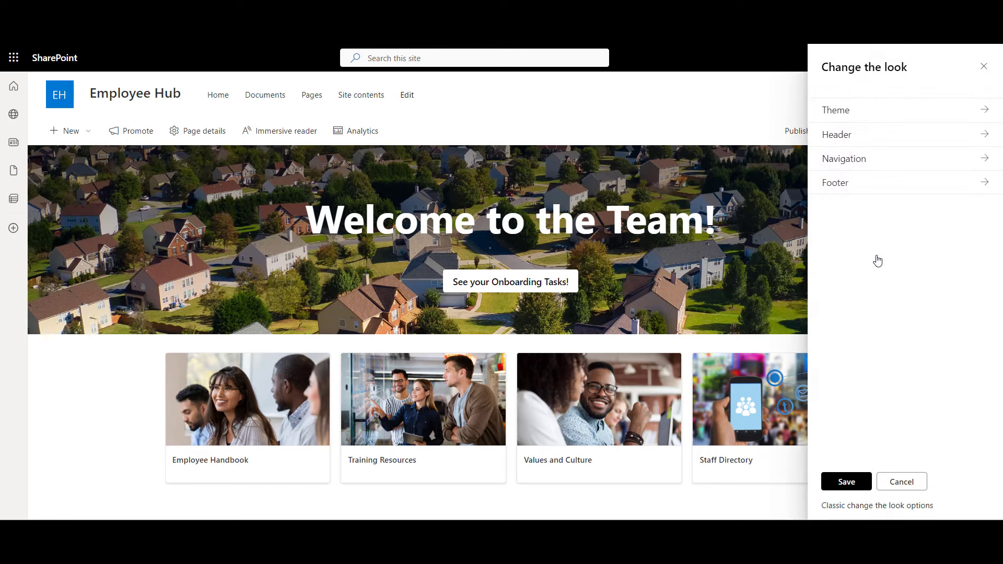
click(895, 145)
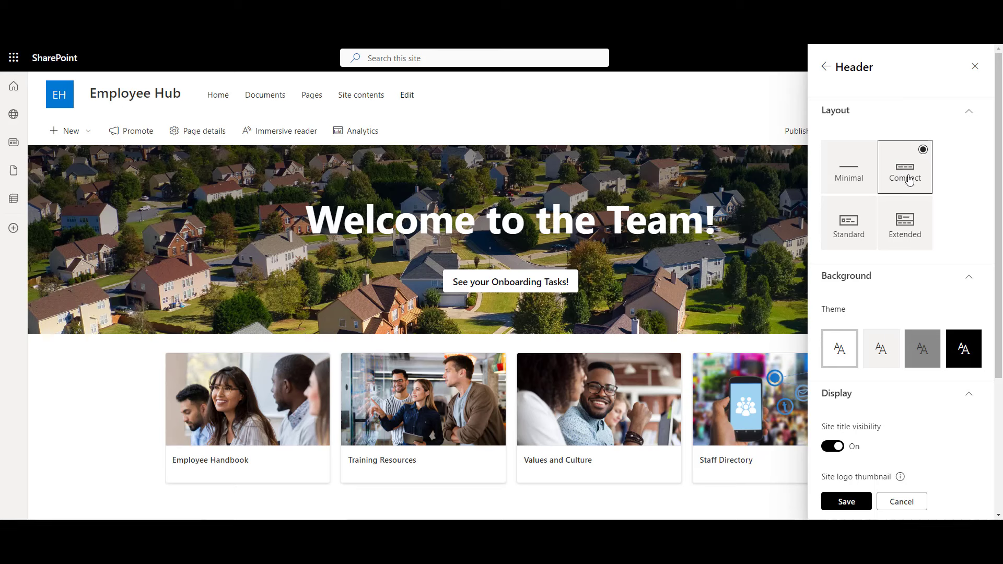
scroll(907, 180, down, 3)
click(964, 207)
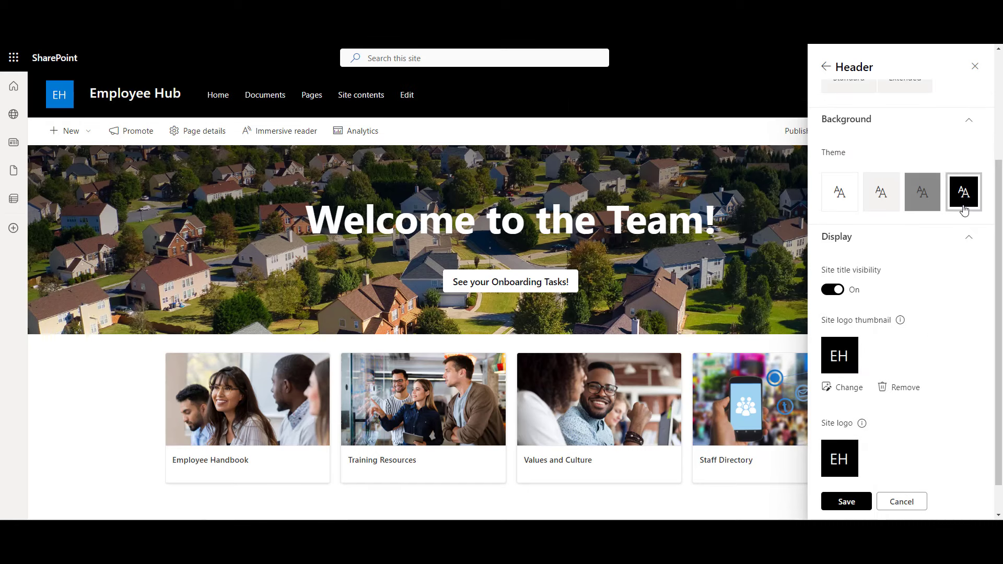
click(832, 290)
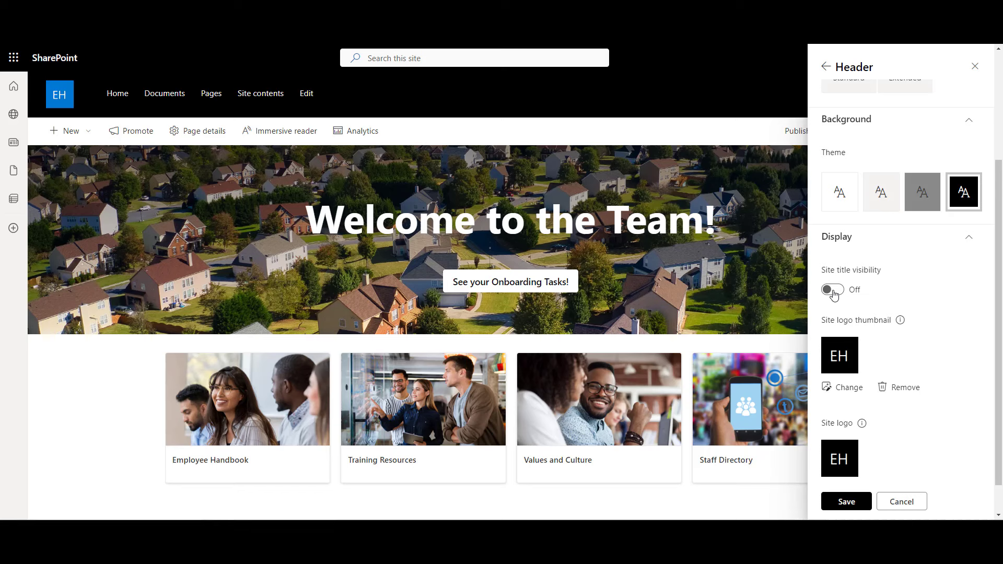
Step: Set the LOGO image as the site logo and save the header changes
scroll(833, 293, down, 1)
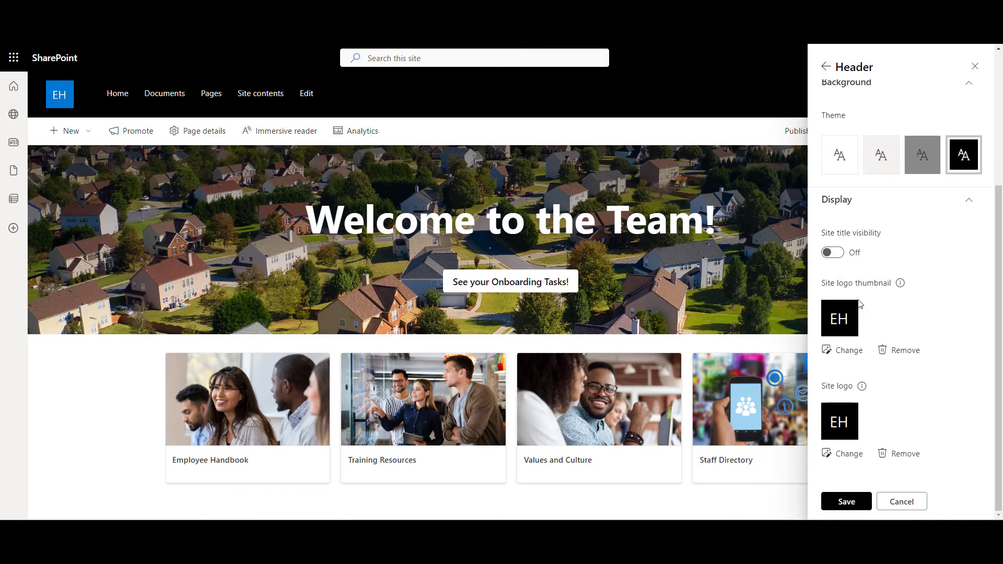
click(840, 454)
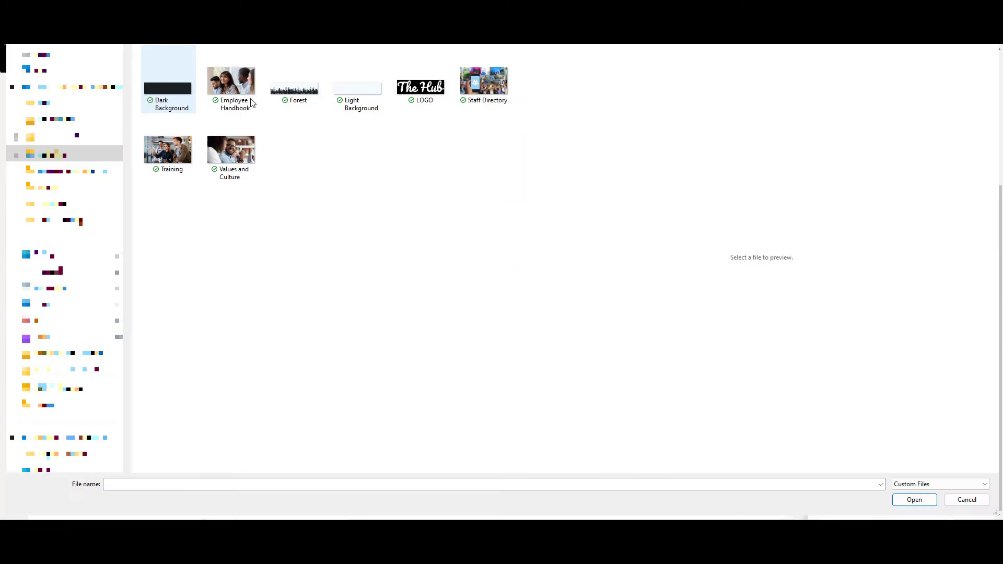
click(421, 83)
click(905, 503)
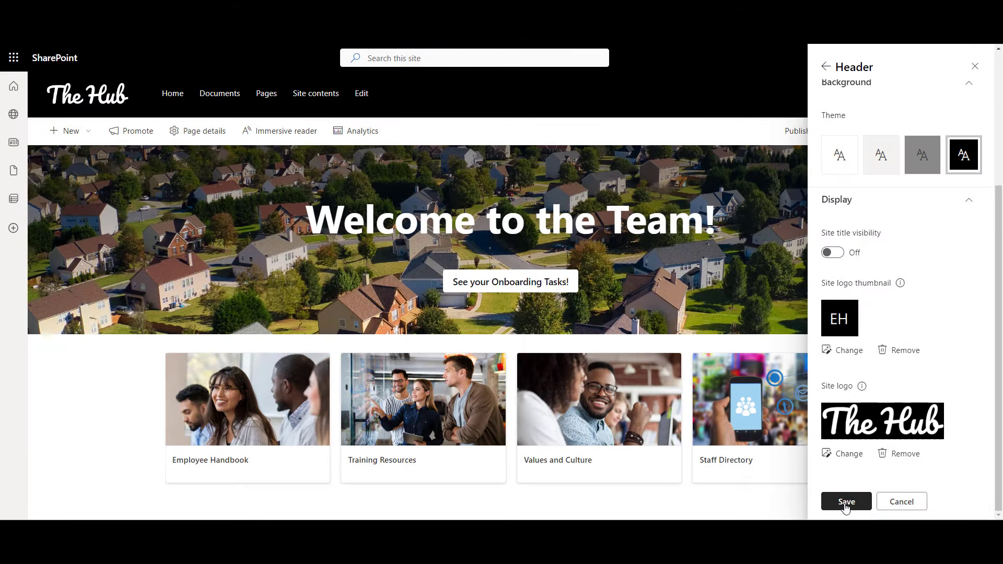
click(845, 503)
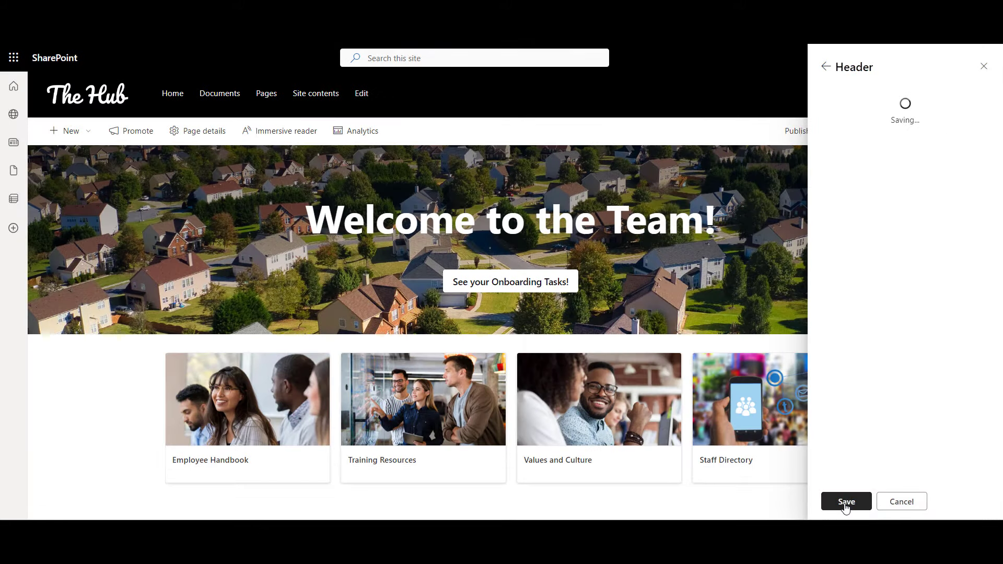
click(984, 90)
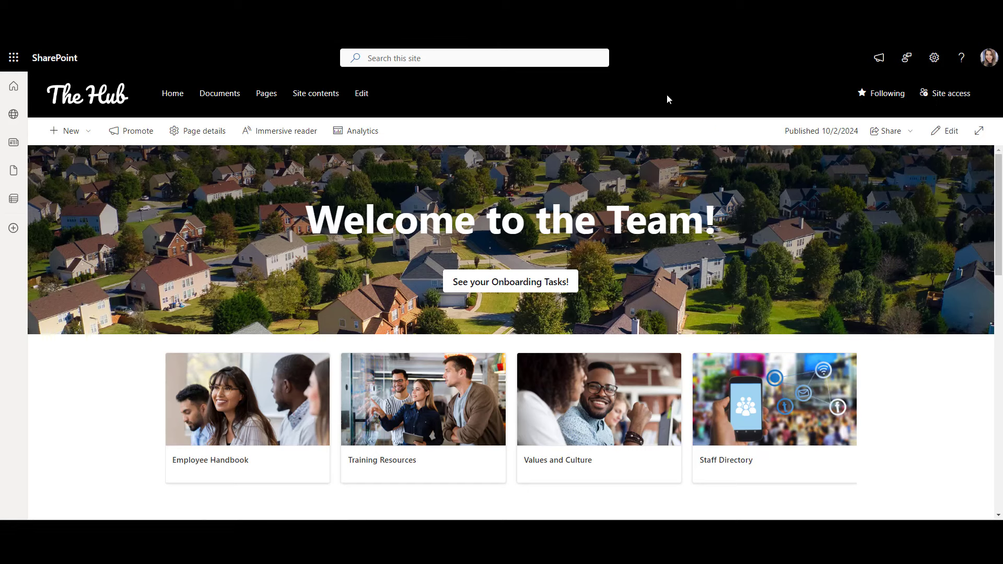
click(363, 94)
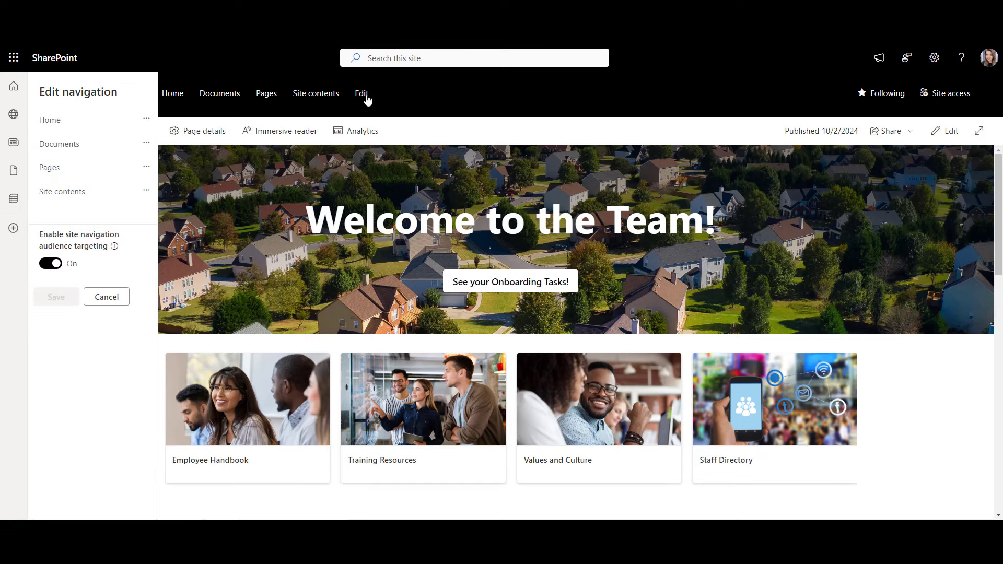
click(147, 119)
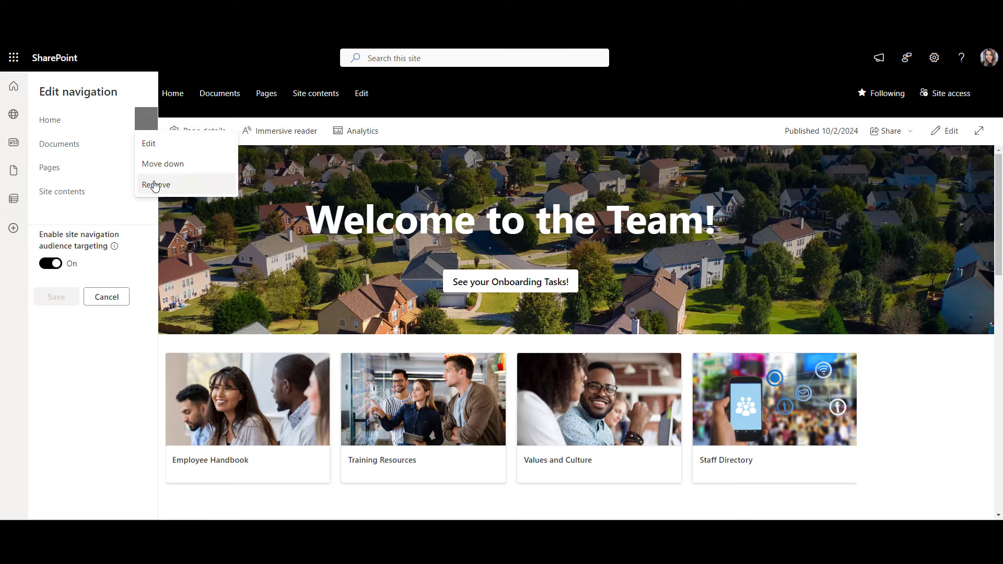
click(147, 118)
click(92, 131)
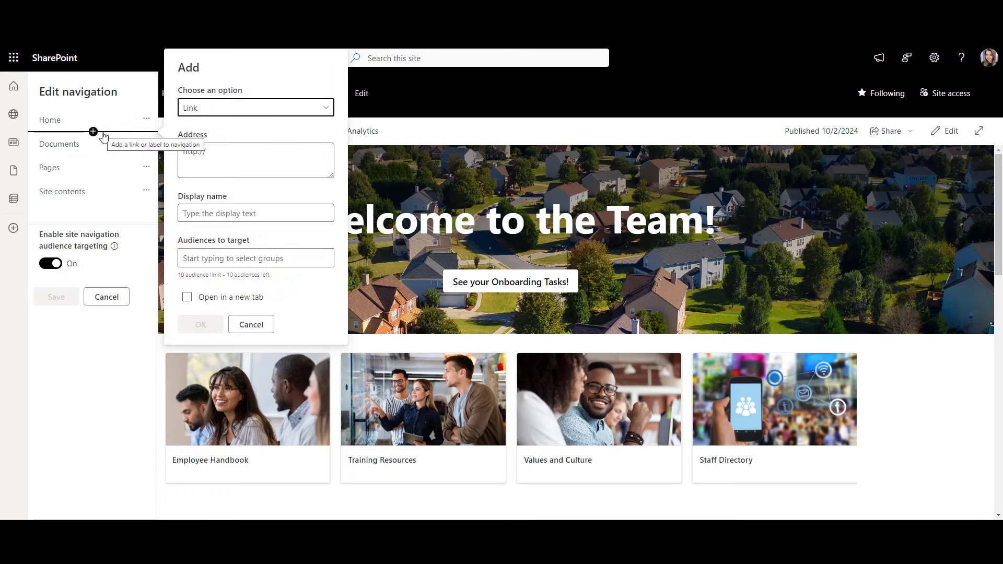
click(222, 163)
click(279, 210)
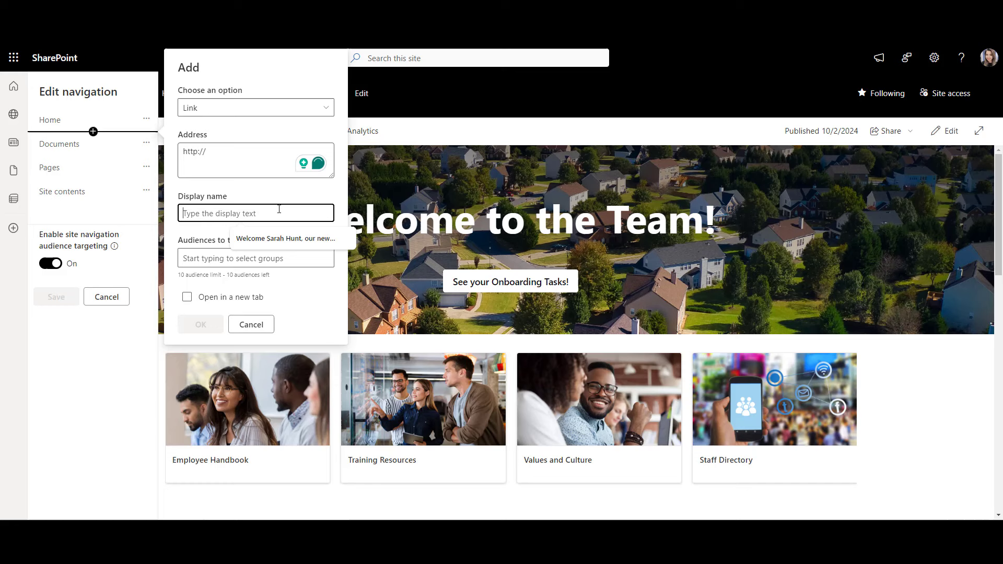
click(251, 325)
click(117, 298)
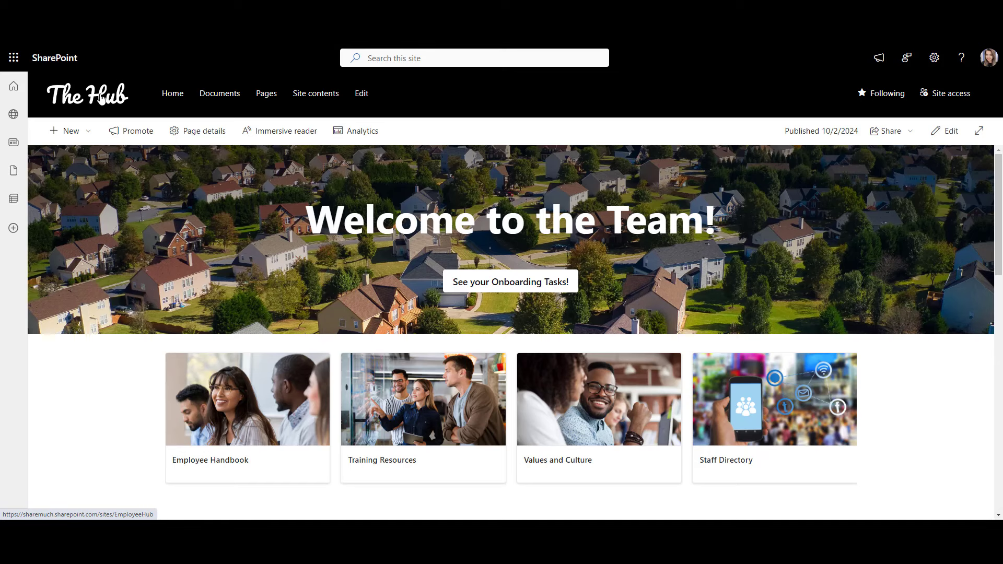
Step: From Site contents > Site Pages, make New-Employee-Onboarding the site homepage
click(101, 98)
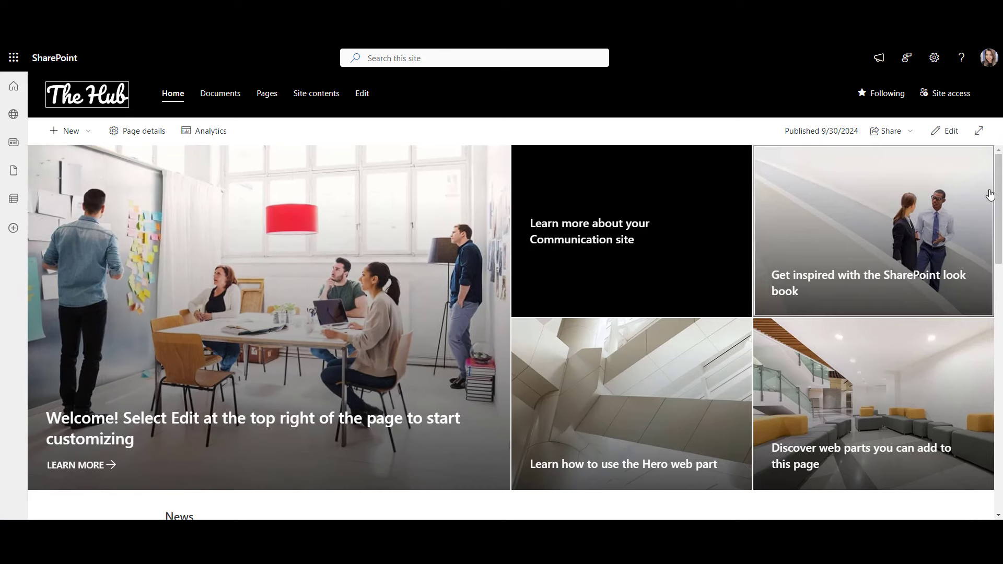
click(936, 60)
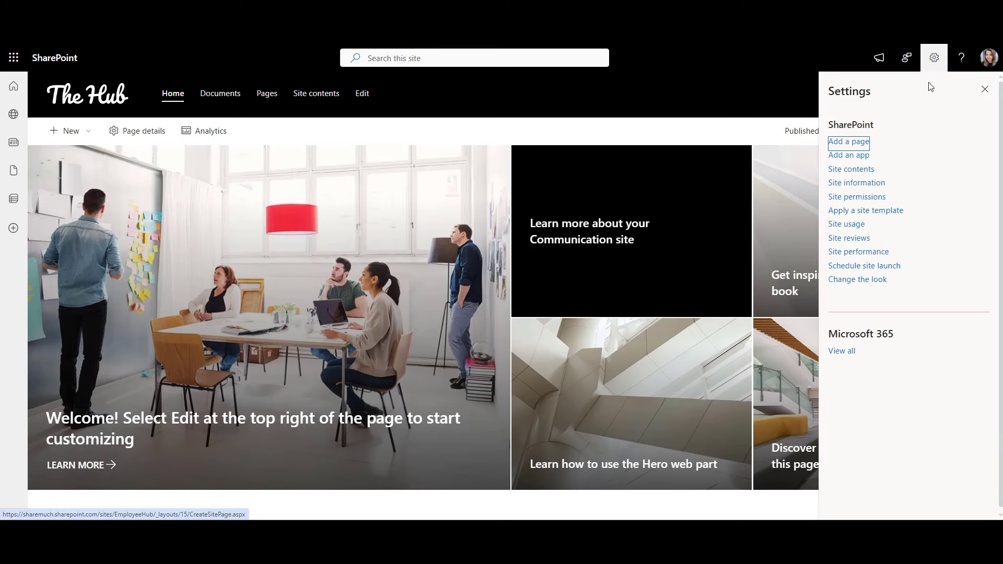
click(847, 171)
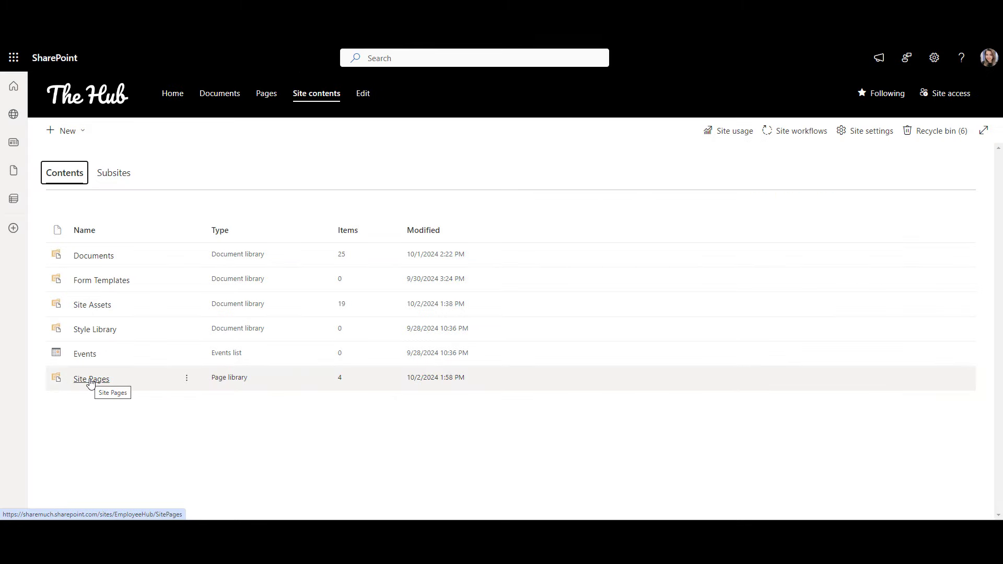
click(91, 379)
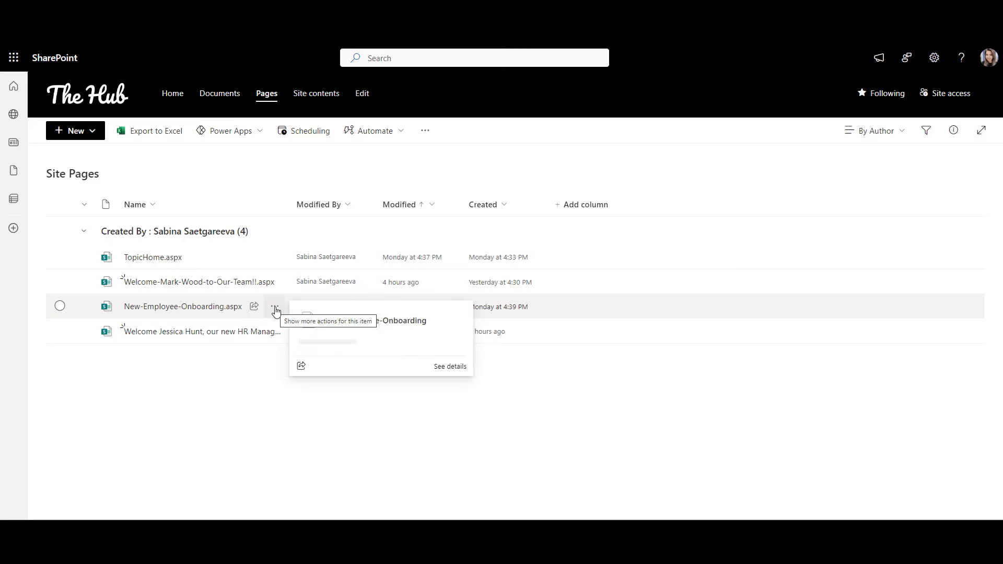
click(275, 310)
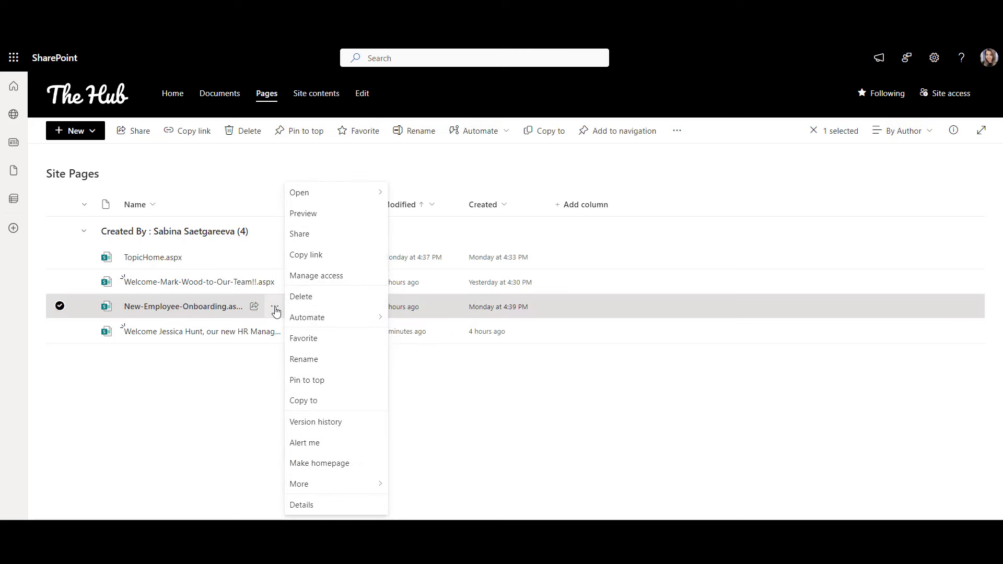
click(330, 464)
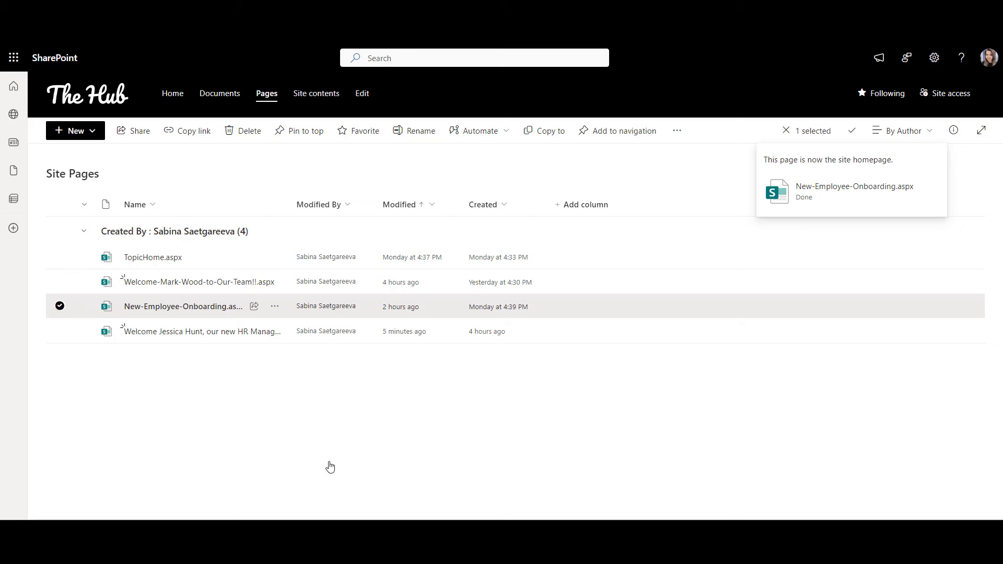
click(78, 92)
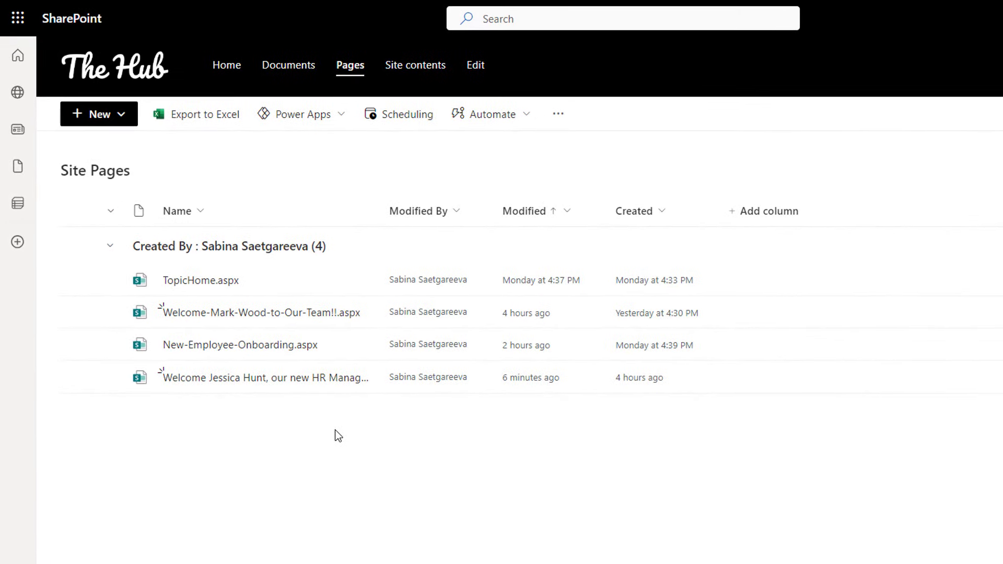
Step: Copy New-Employee-Onboarding within Site Pages, keeping both, creating New-Employee-Onboarding1
click(360, 345)
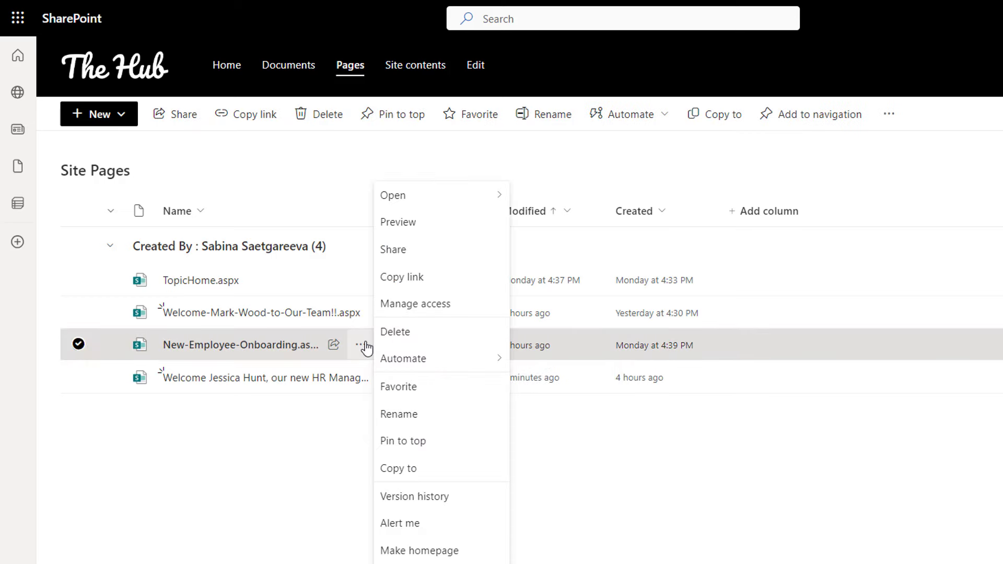
click(417, 472)
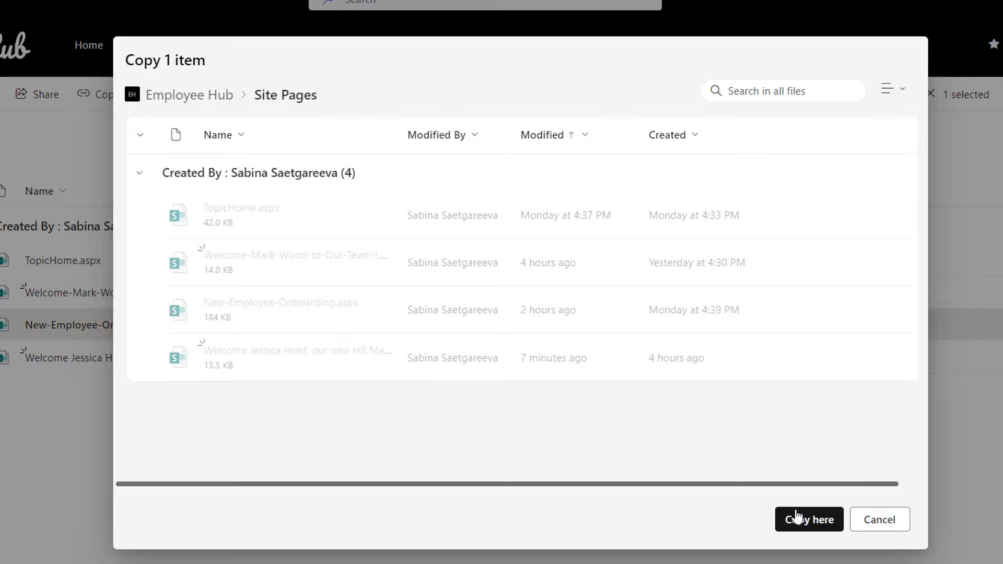
click(796, 517)
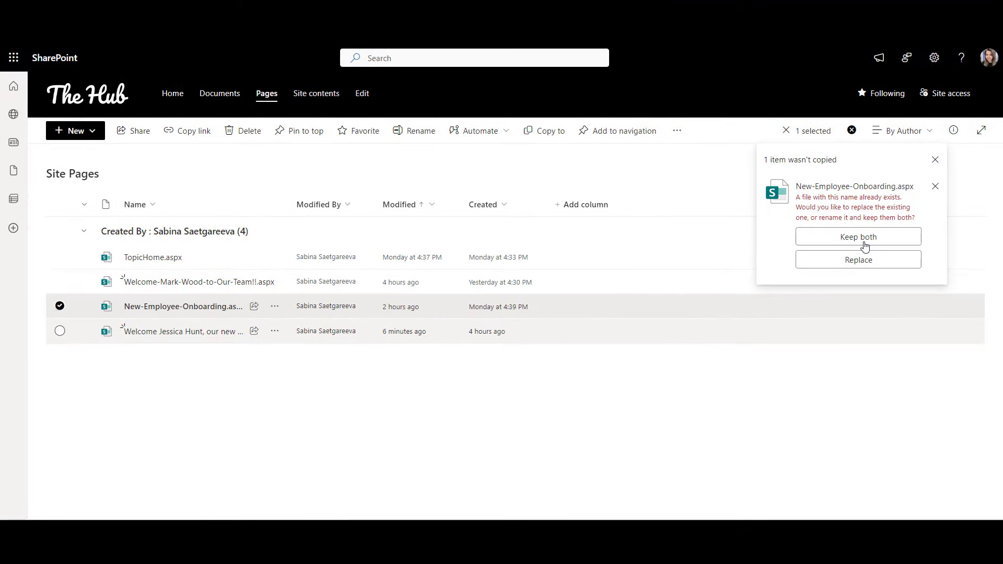
click(865, 245)
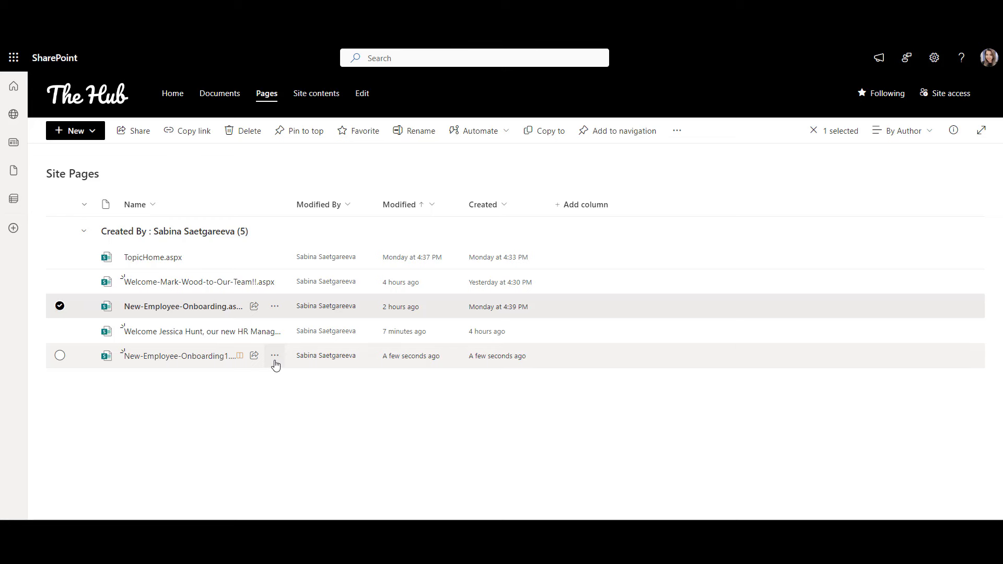
click(275, 356)
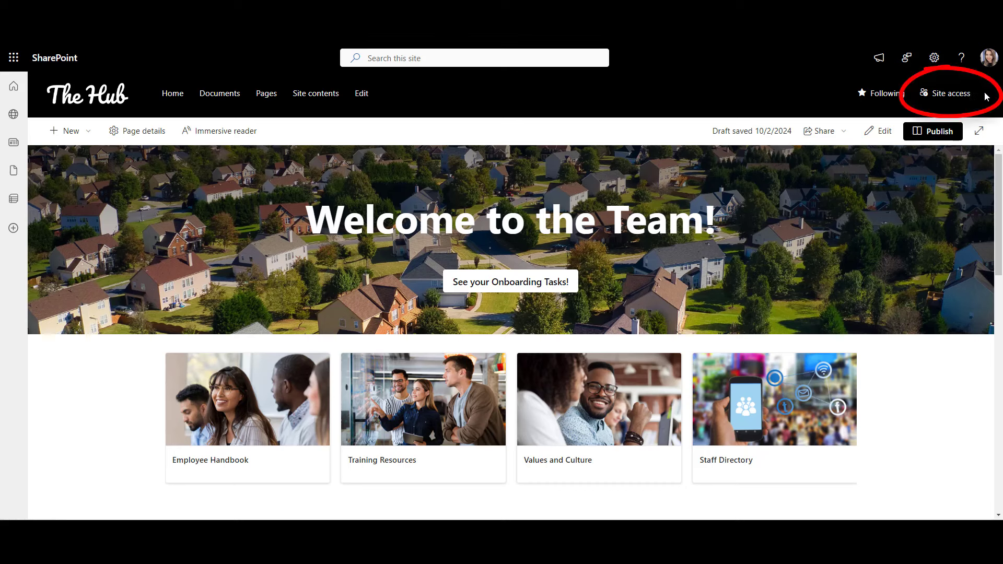
Step: Grant Everyone except external users Read access to the site without an invitation email
click(942, 97)
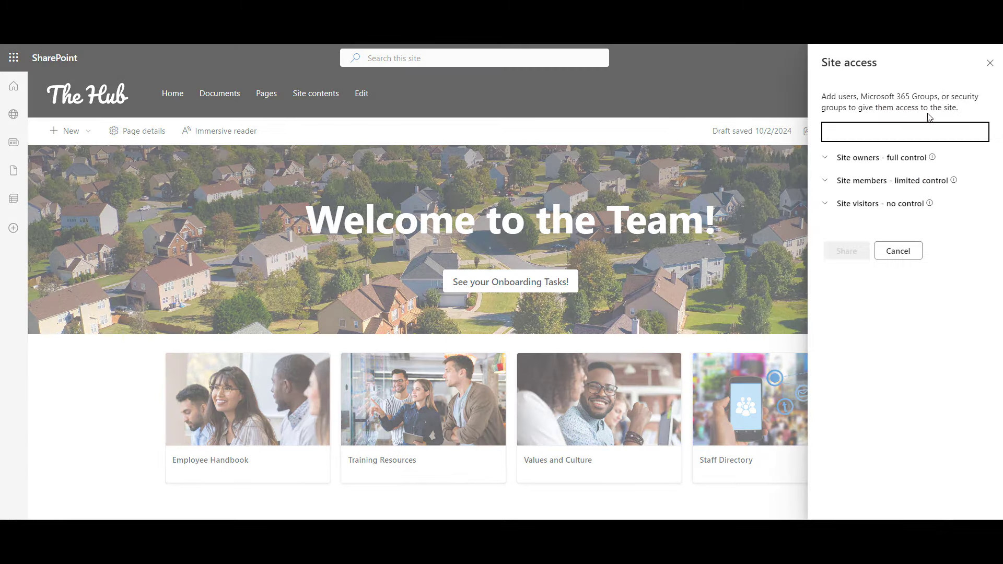
text(and)
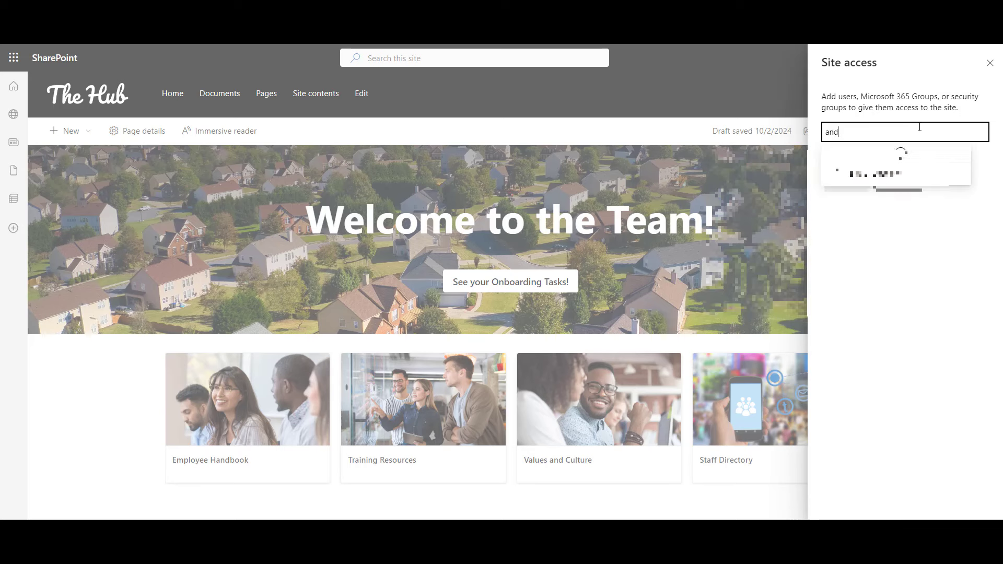
click(909, 158)
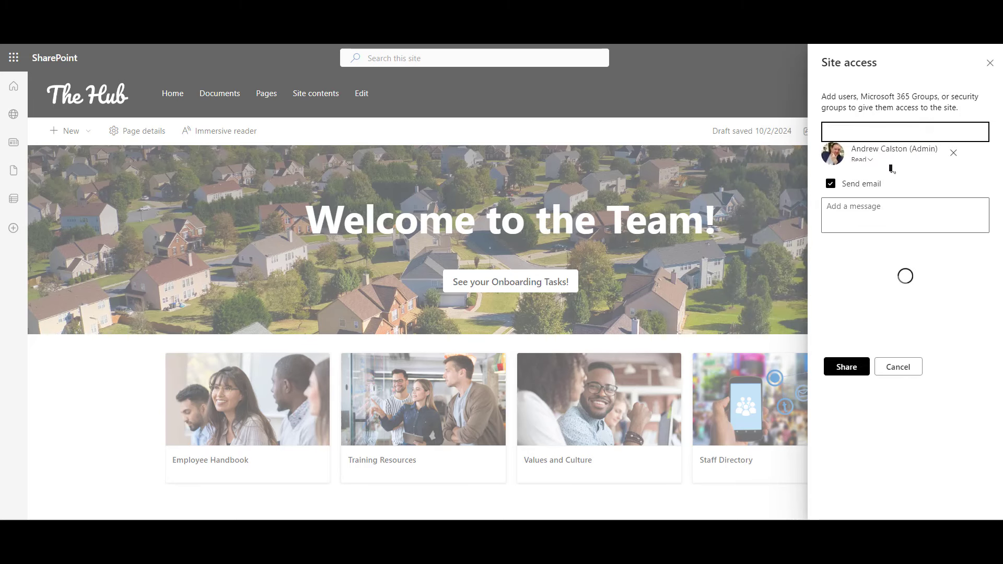
click(831, 186)
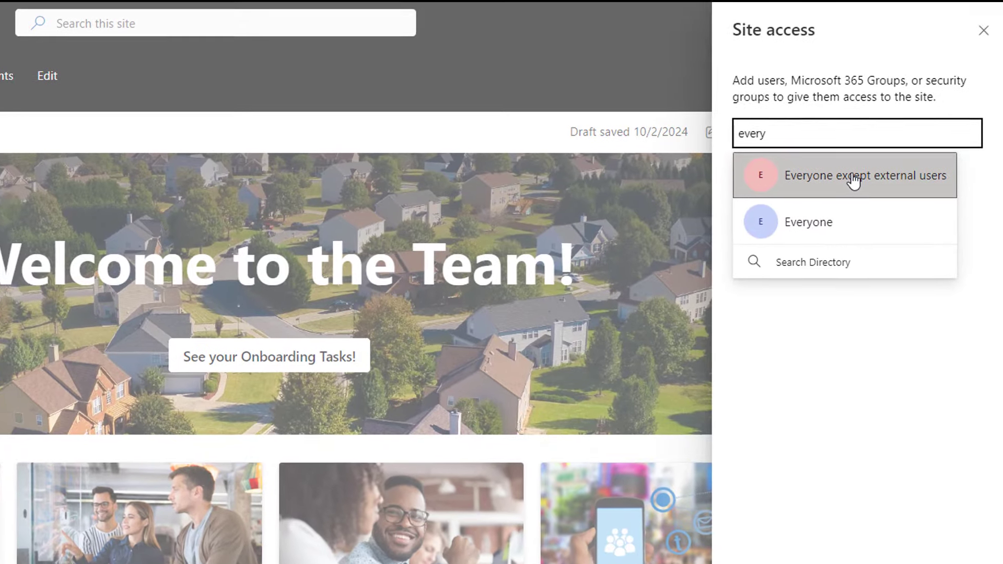
click(886, 166)
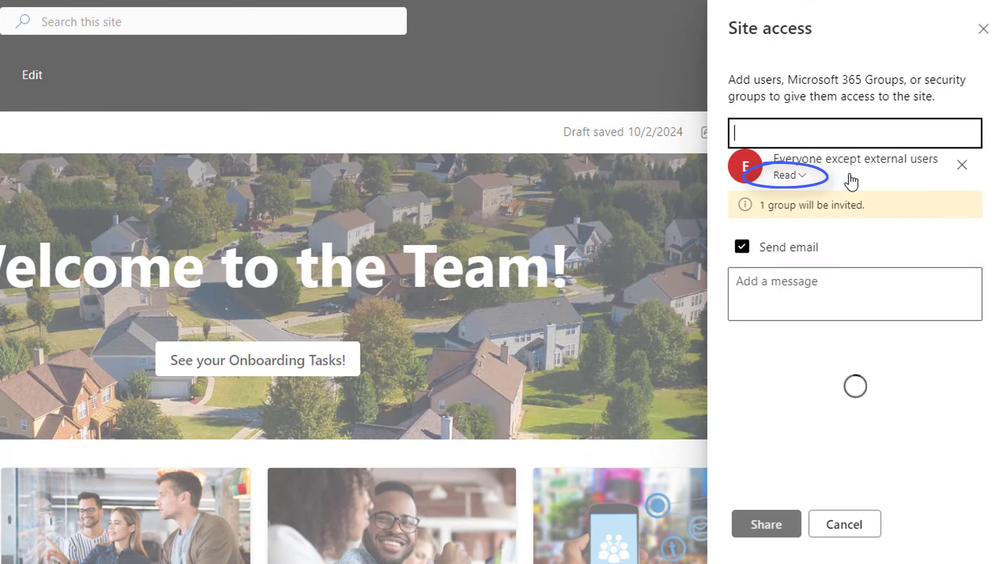
click(744, 249)
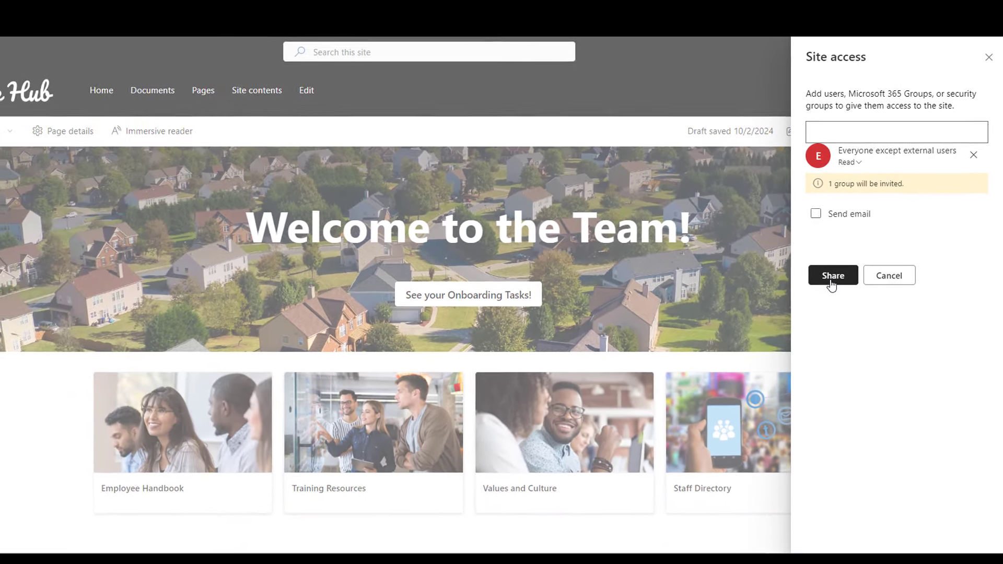
click(783, 308)
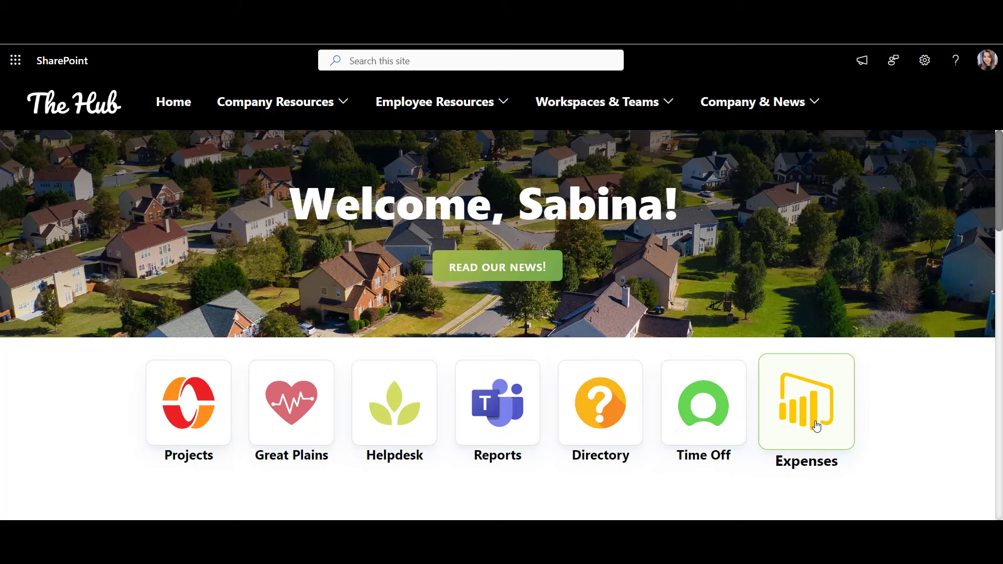
Step: Scroll through The Hub home page's welcome banner and app tile sections
scroll(922, 429, down, 3)
scroll(924, 430, down, 4)
scroll(923, 430, down, 6)
scroll(921, 425, down, 1)
mouse_move(648, 265)
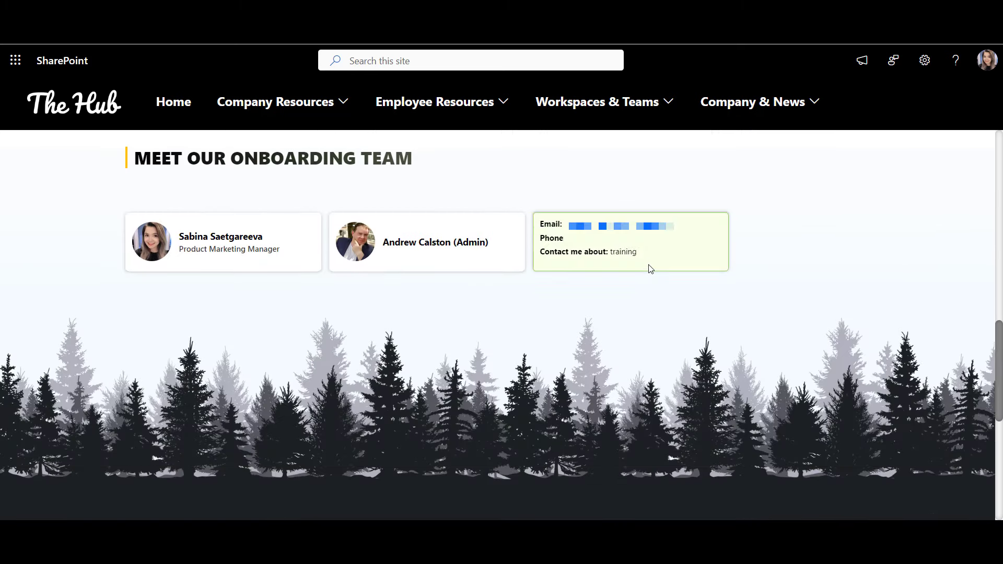
scroll(920, 410, down, 1)
scroll(920, 410, down, 7)
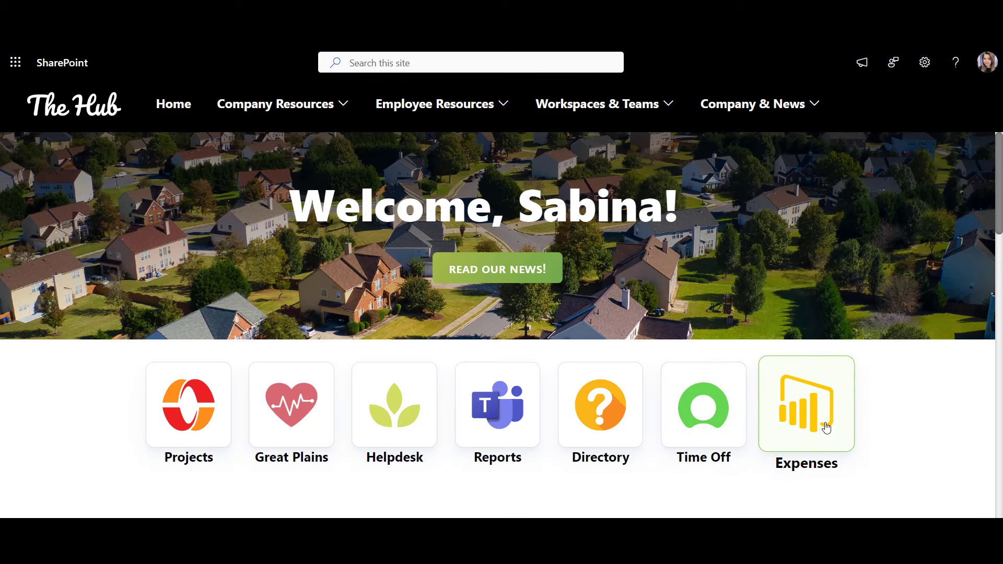
scroll(825, 427, down, 3)
scroll(826, 427, down, 4)
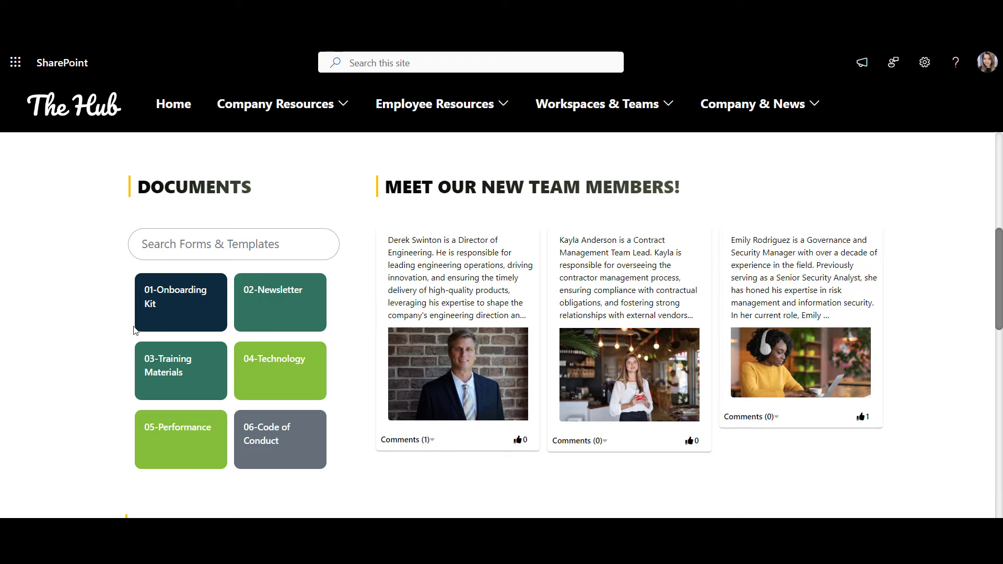
click(181, 246)
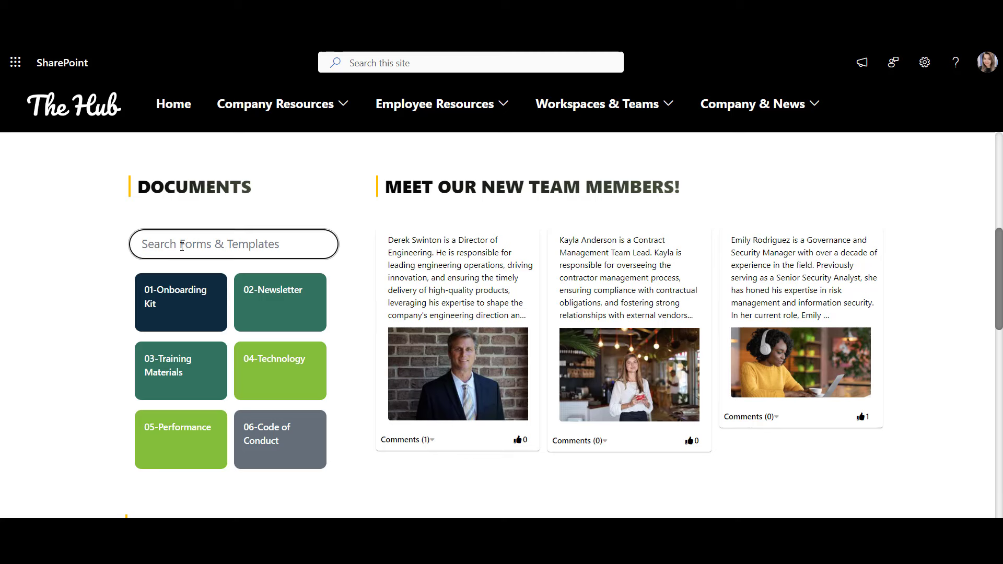
text(employee handbook)
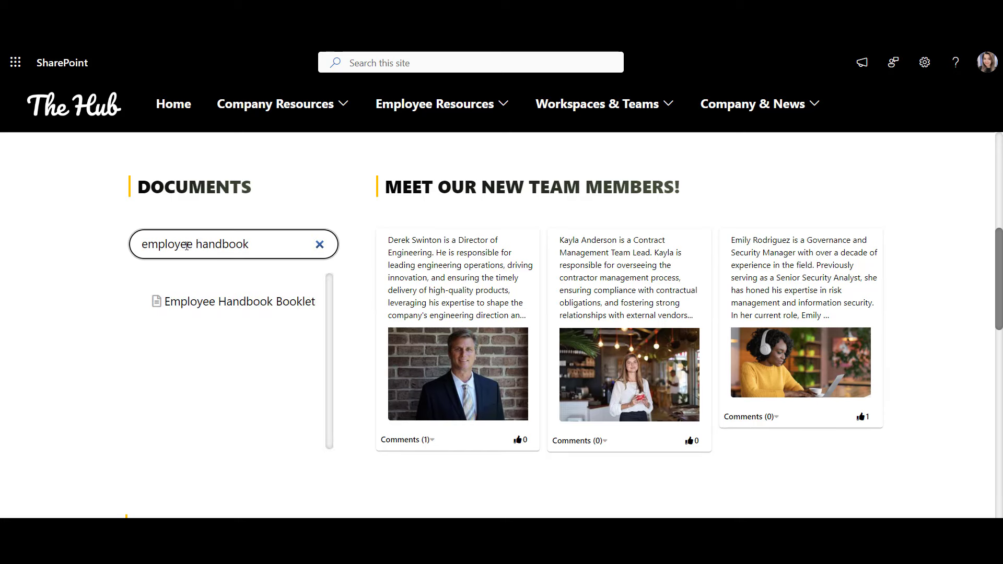
click(286, 301)
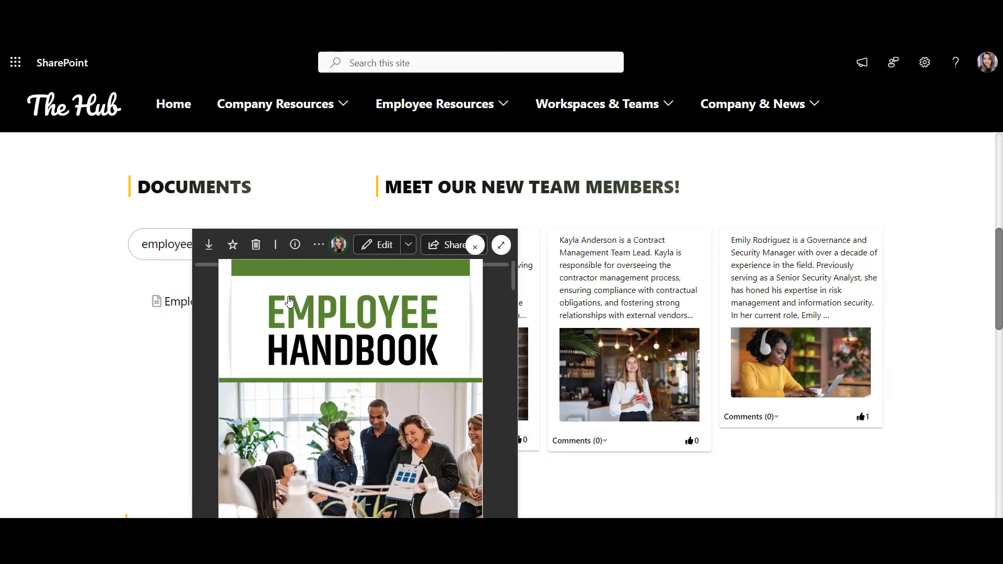
click(474, 246)
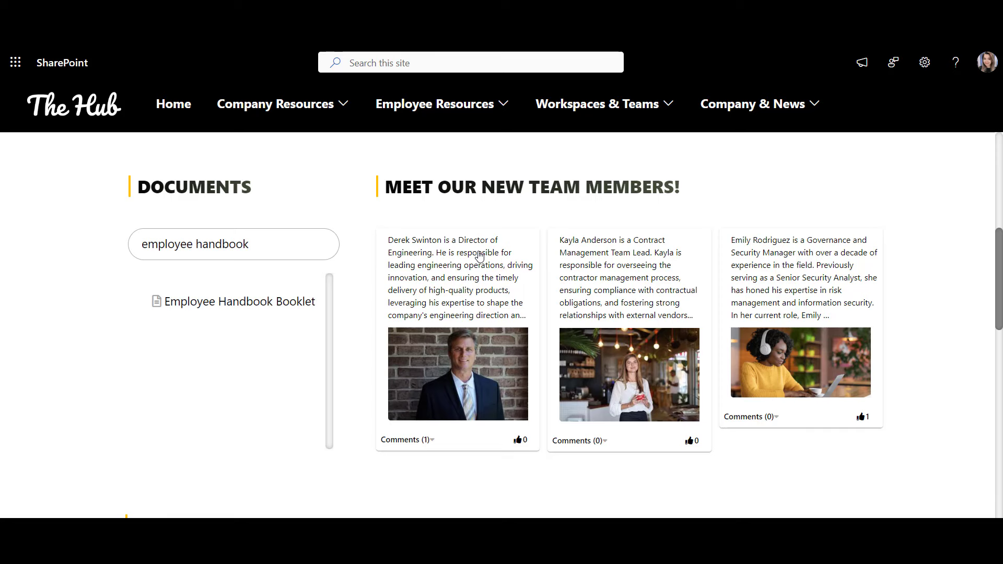
scroll(483, 274, down, 2)
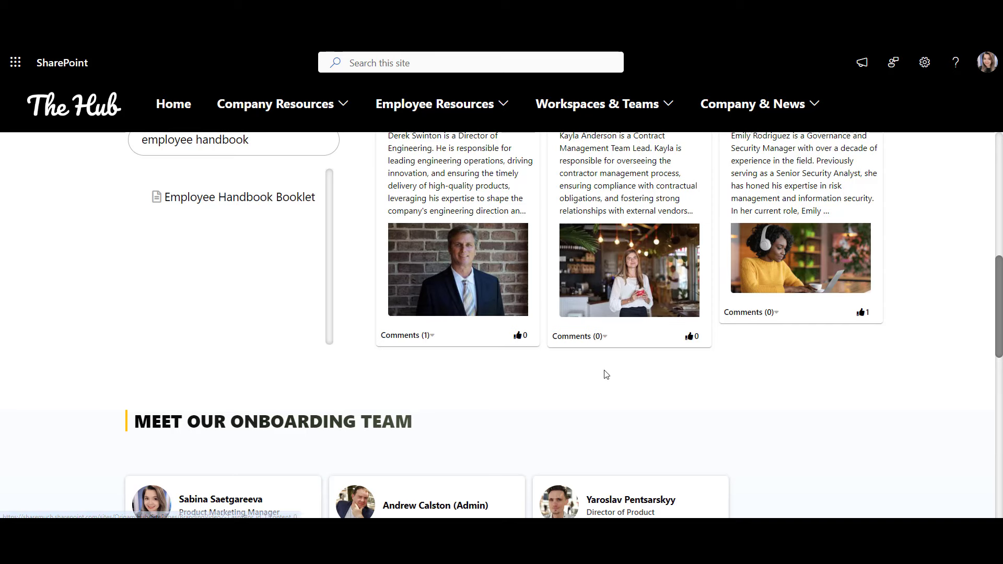
scroll(962, 385, down, 3)
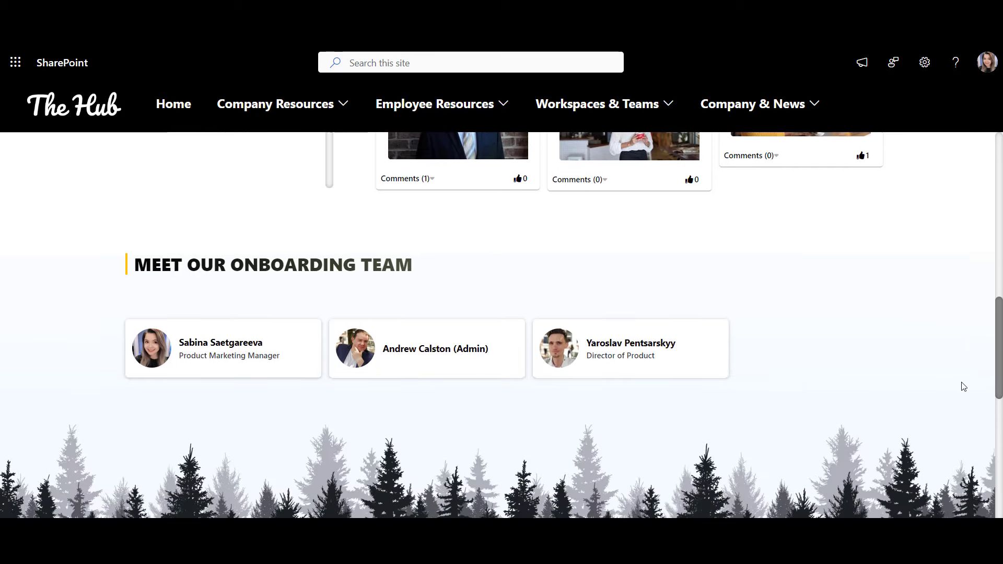
scroll(963, 387, down, 2)
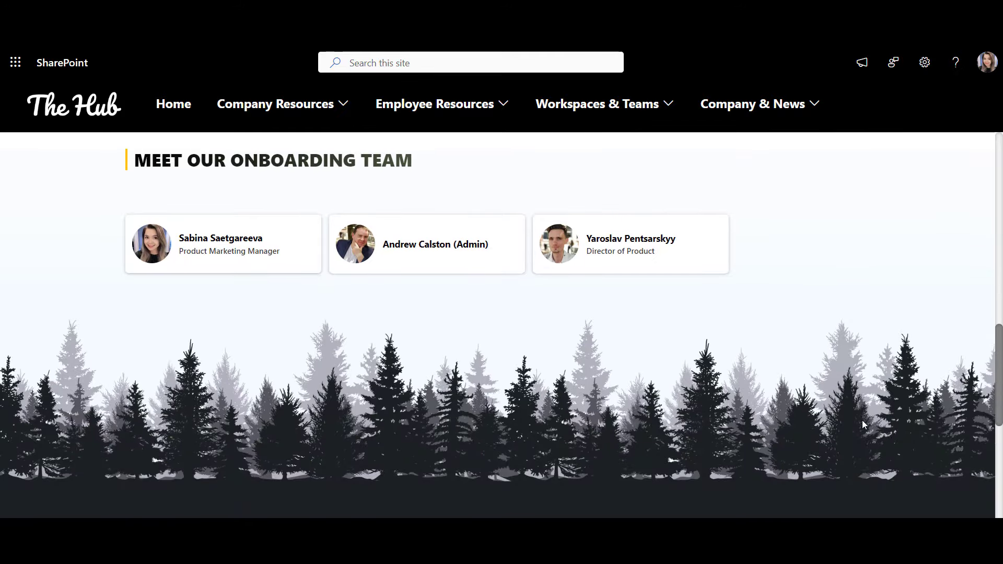
mouse_move(394, 258)
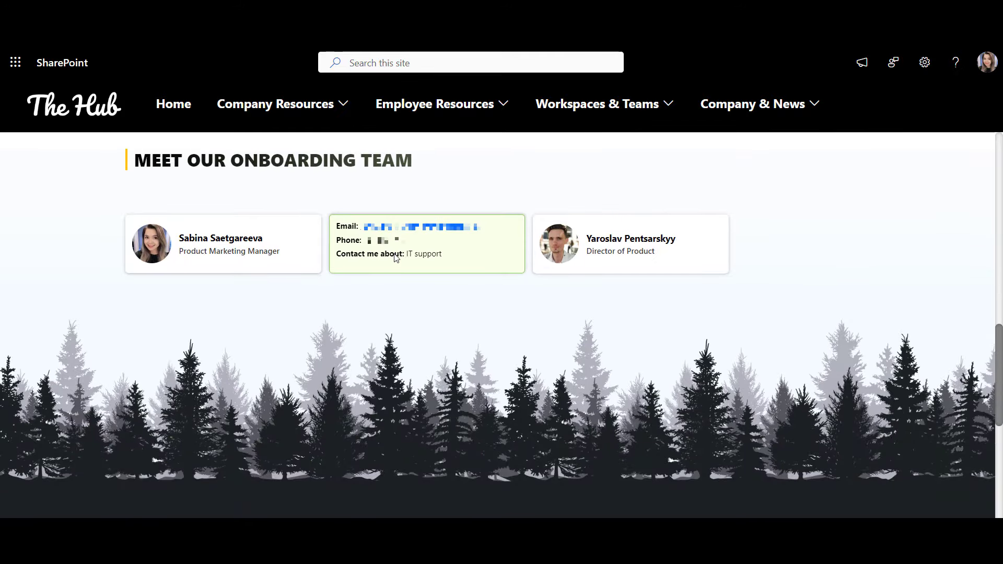
mouse_move(270, 250)
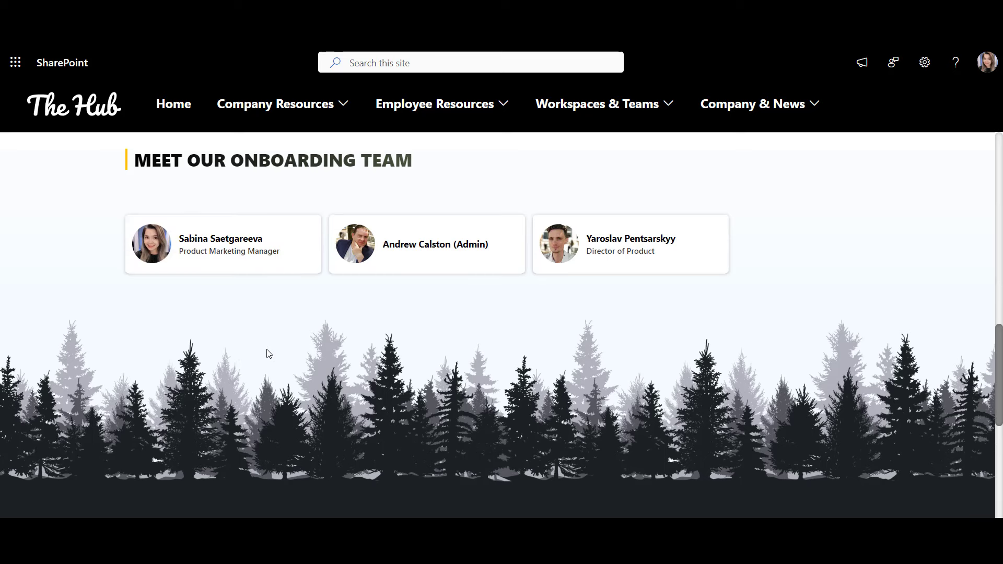
scroll(269, 354, down, 2)
scroll(268, 353, down, 1)
Step: Scroll The Hub home page to show the Announcing Fourth Quarter Results hero banner
scroll(41, 386, down, 3)
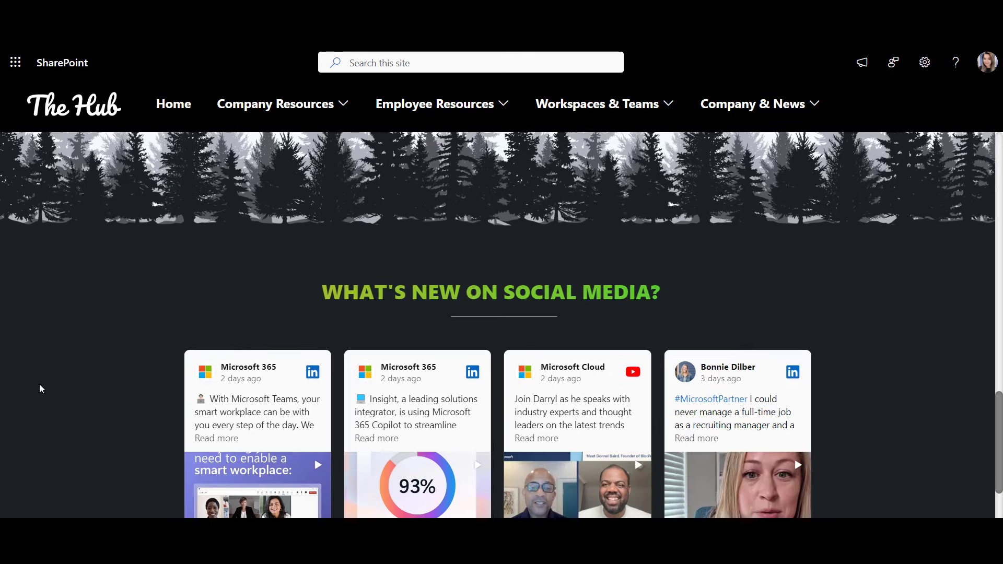
scroll(40, 388, down, 1)
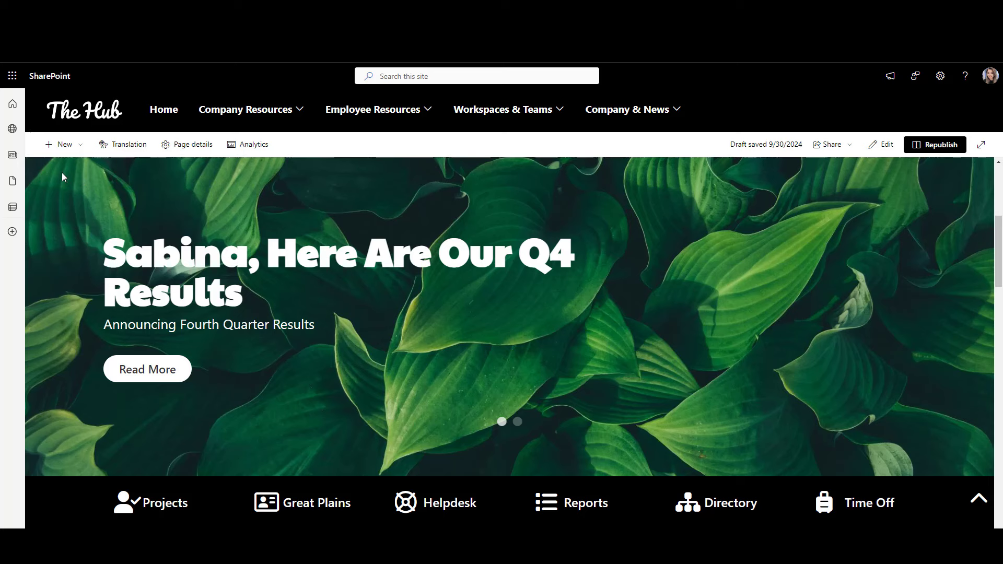
Step: Go to the SharePoint start page from the Microsoft 365 app launcher
click(18, 77)
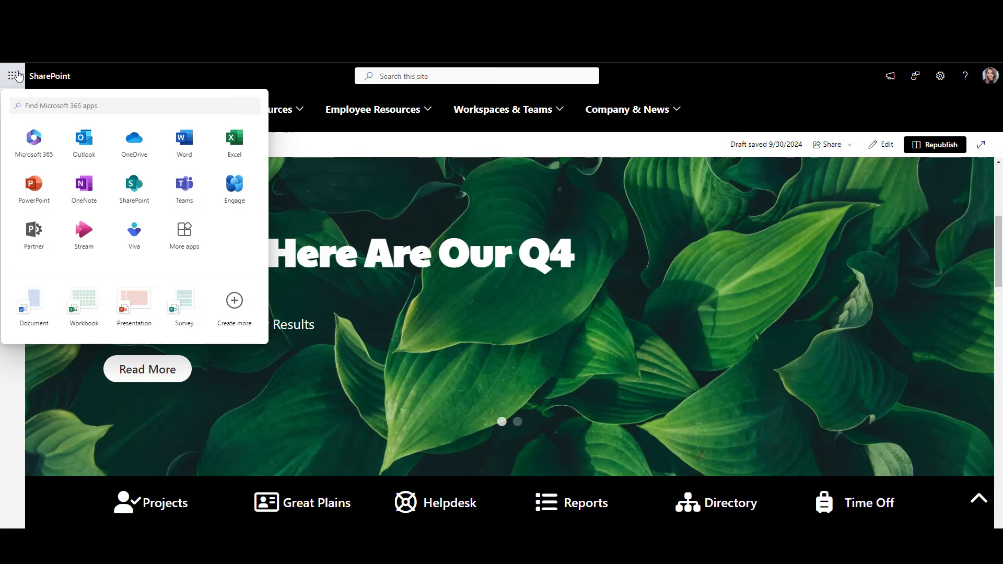
click(145, 193)
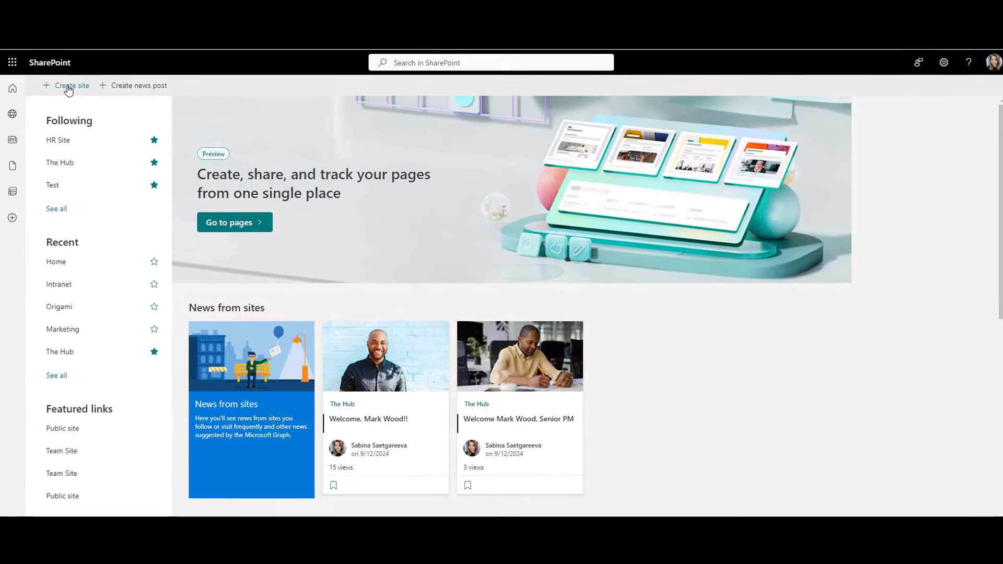
Step: Choose + Create site on the SharePoint start page to see the site types
click(68, 86)
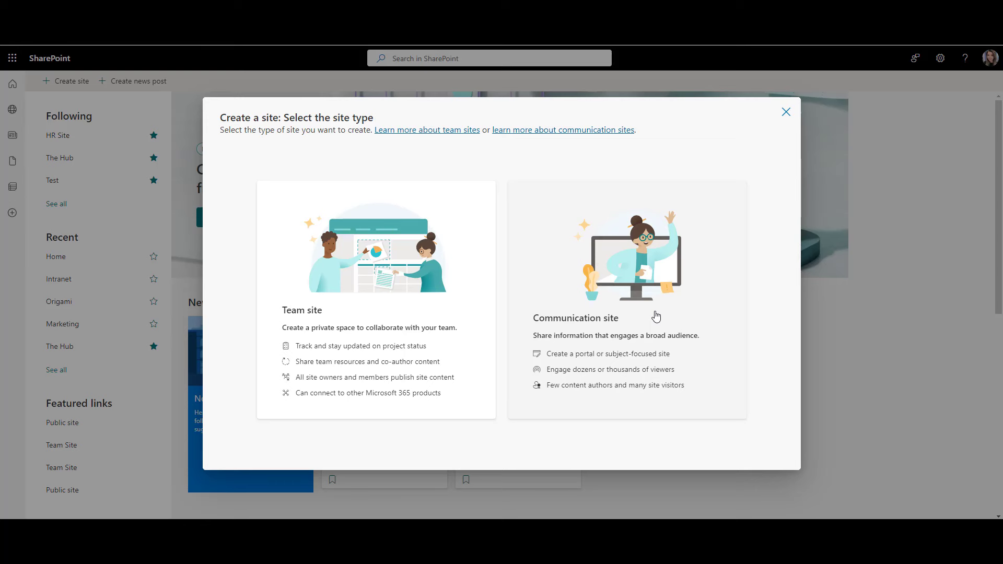
Step: Choose a Communication site using the Blank template
click(656, 316)
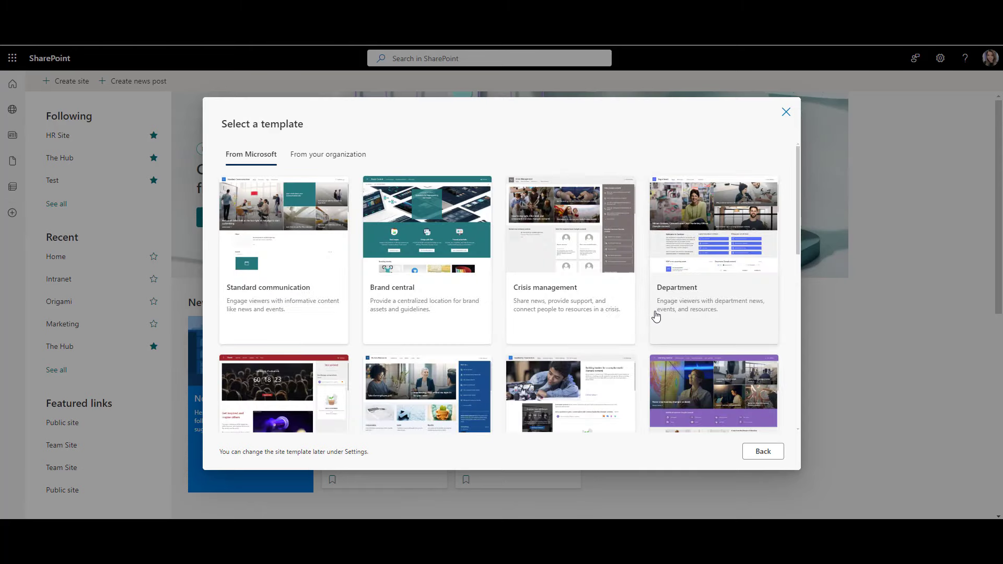
scroll(645, 316, down, 7)
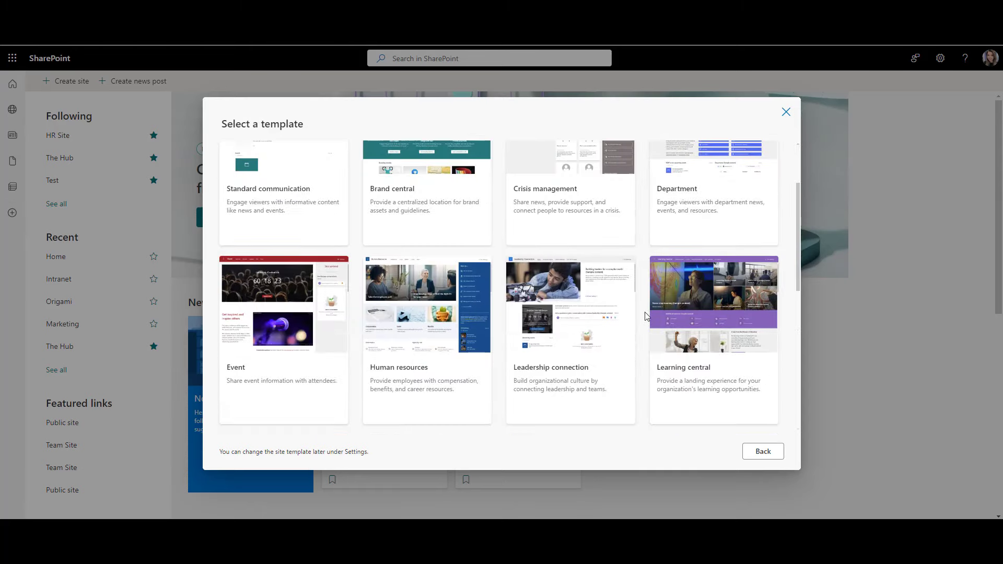
scroll(645, 316, down, 2)
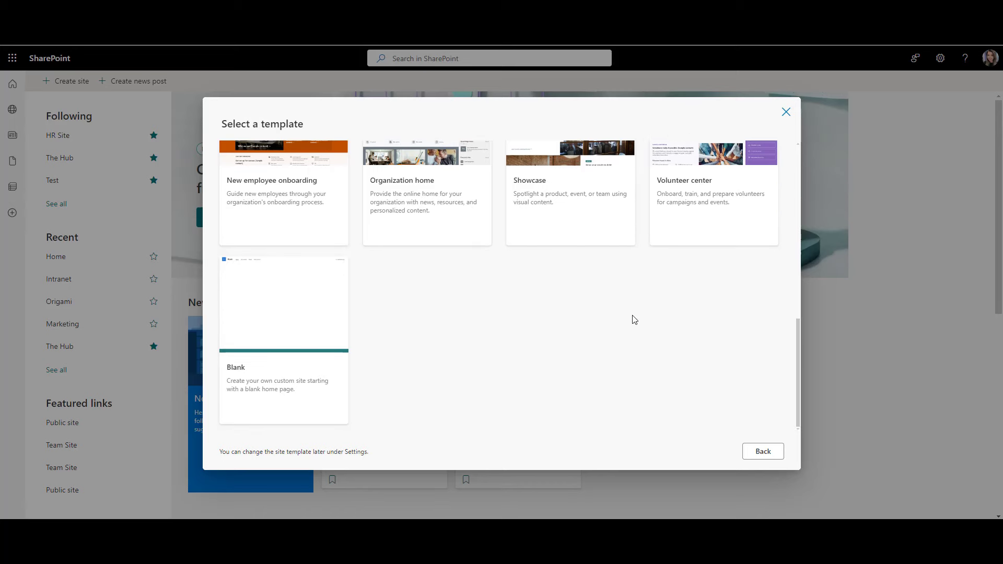
click(299, 410)
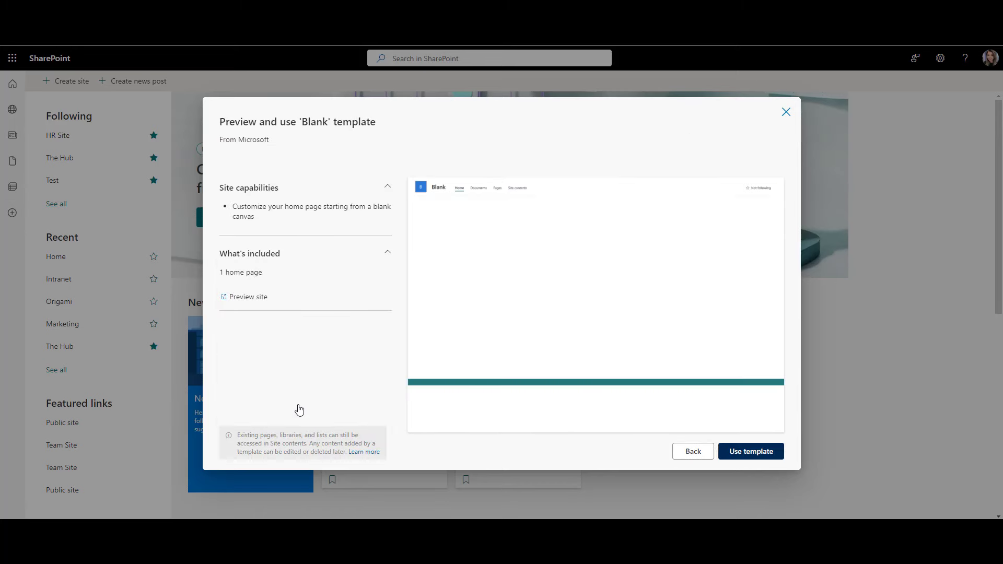
click(747, 451)
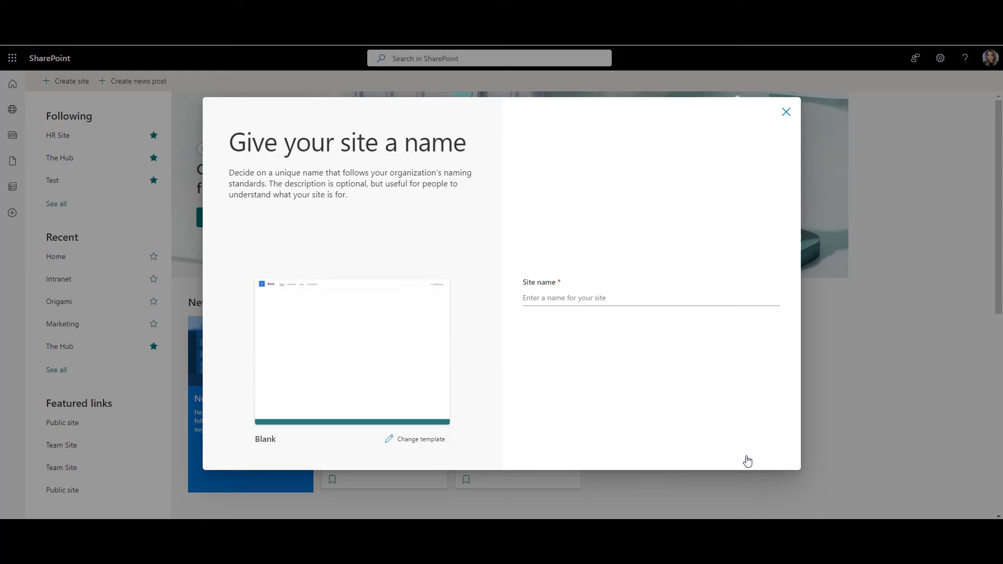
Step: Name the site 'Employee Hub' and create it
click(589, 300)
text(Employee Hub)
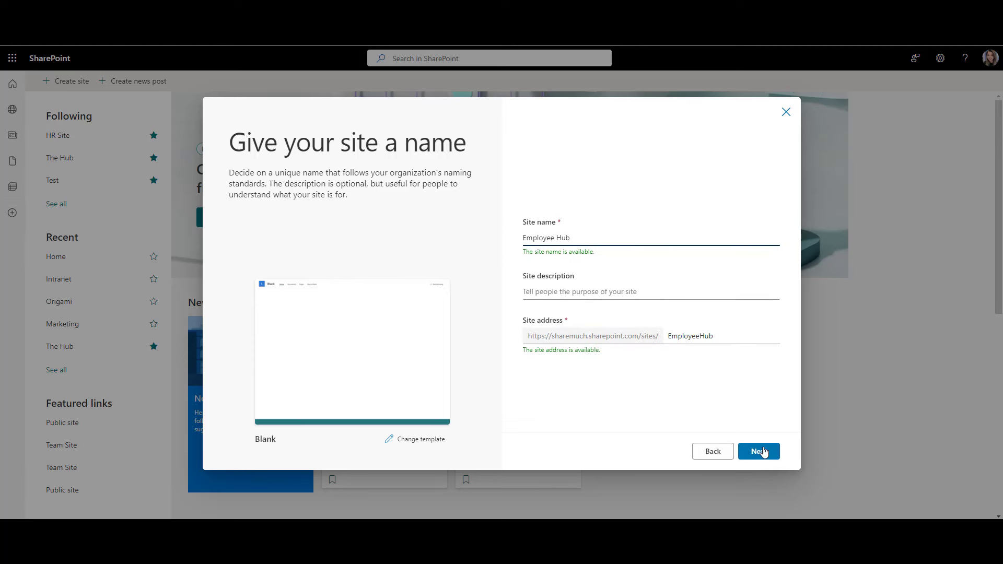
click(764, 453)
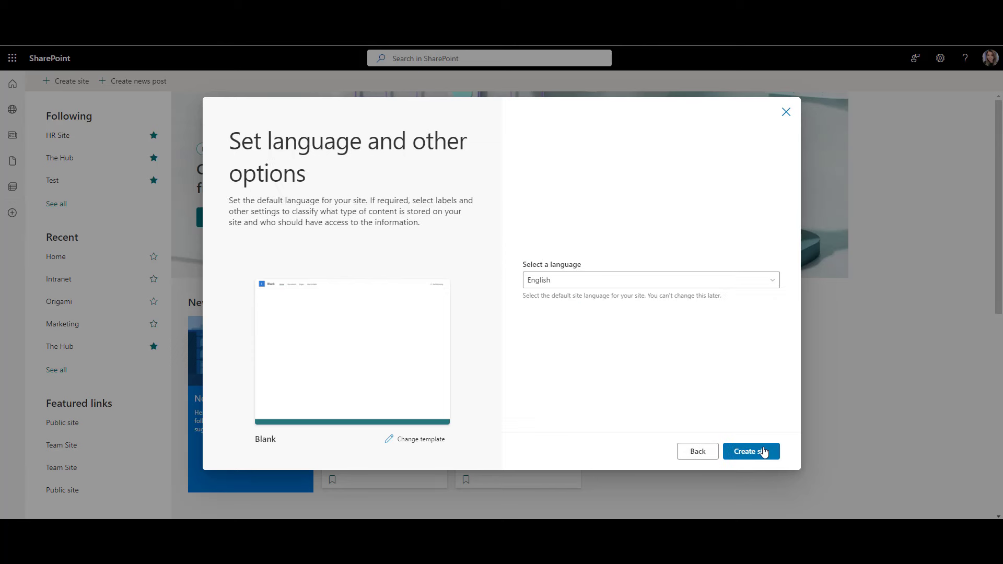
click(764, 452)
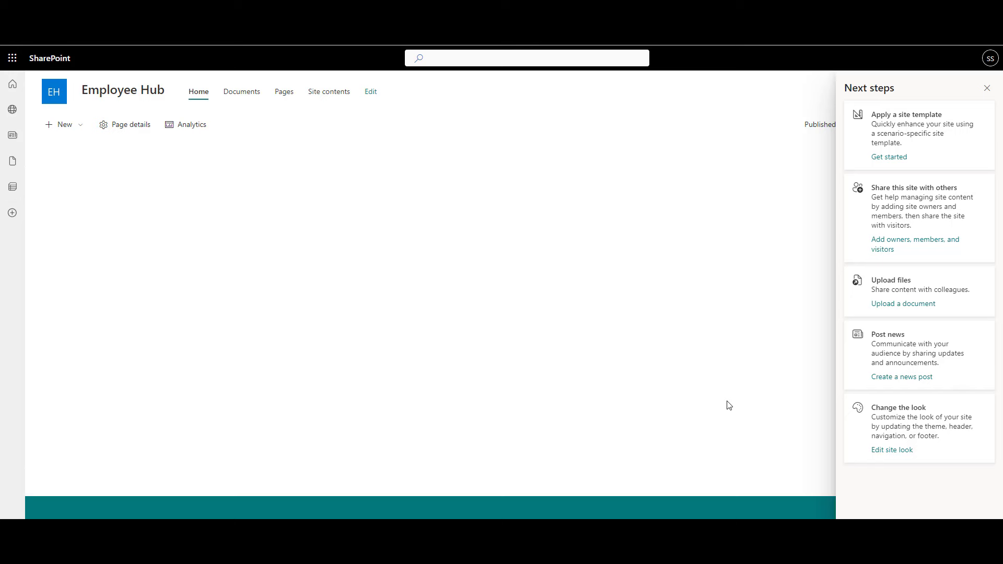
Step: Open Employee Hub's Site access and view the site owner's Full control permission options
click(987, 88)
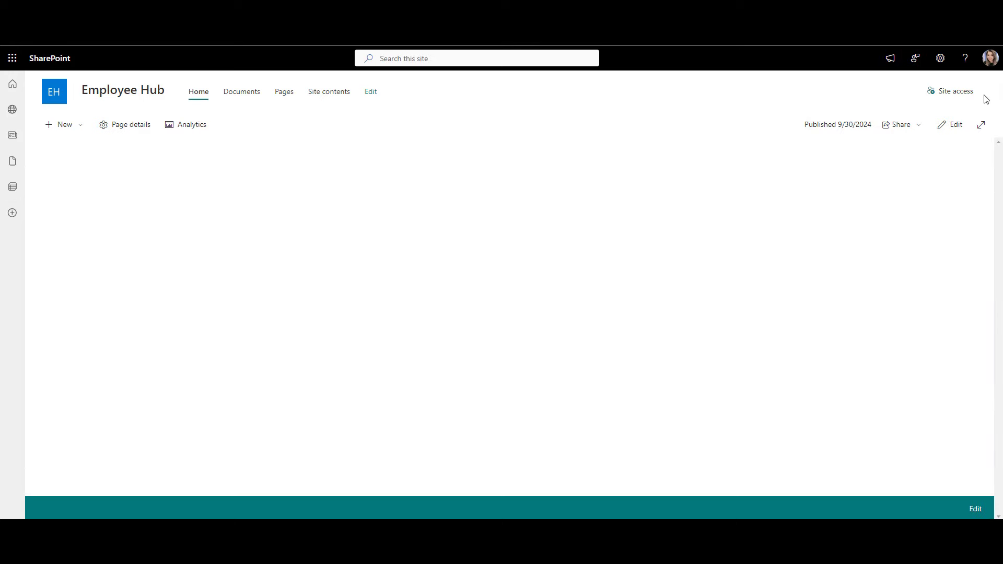
click(950, 92)
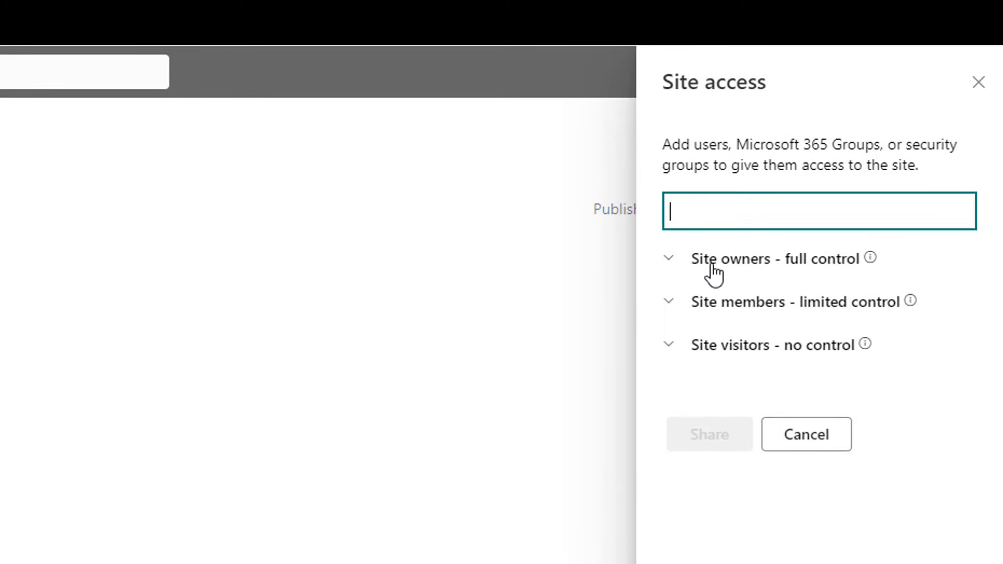
click(713, 270)
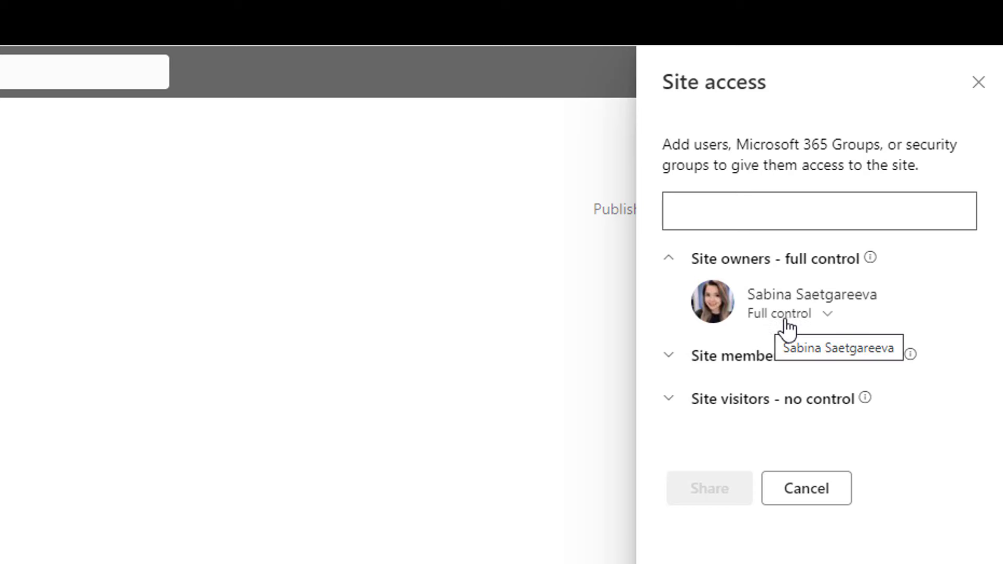
click(804, 317)
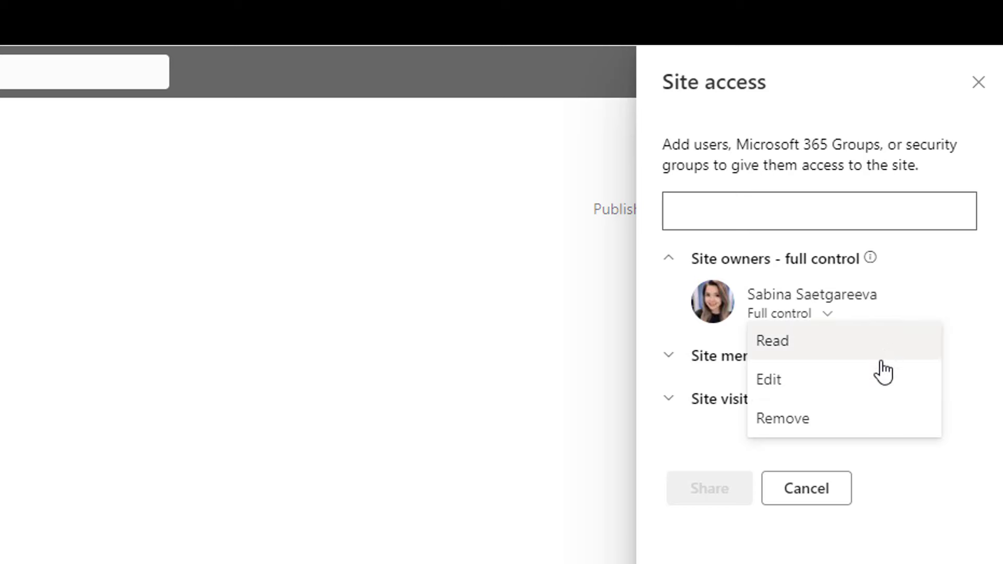